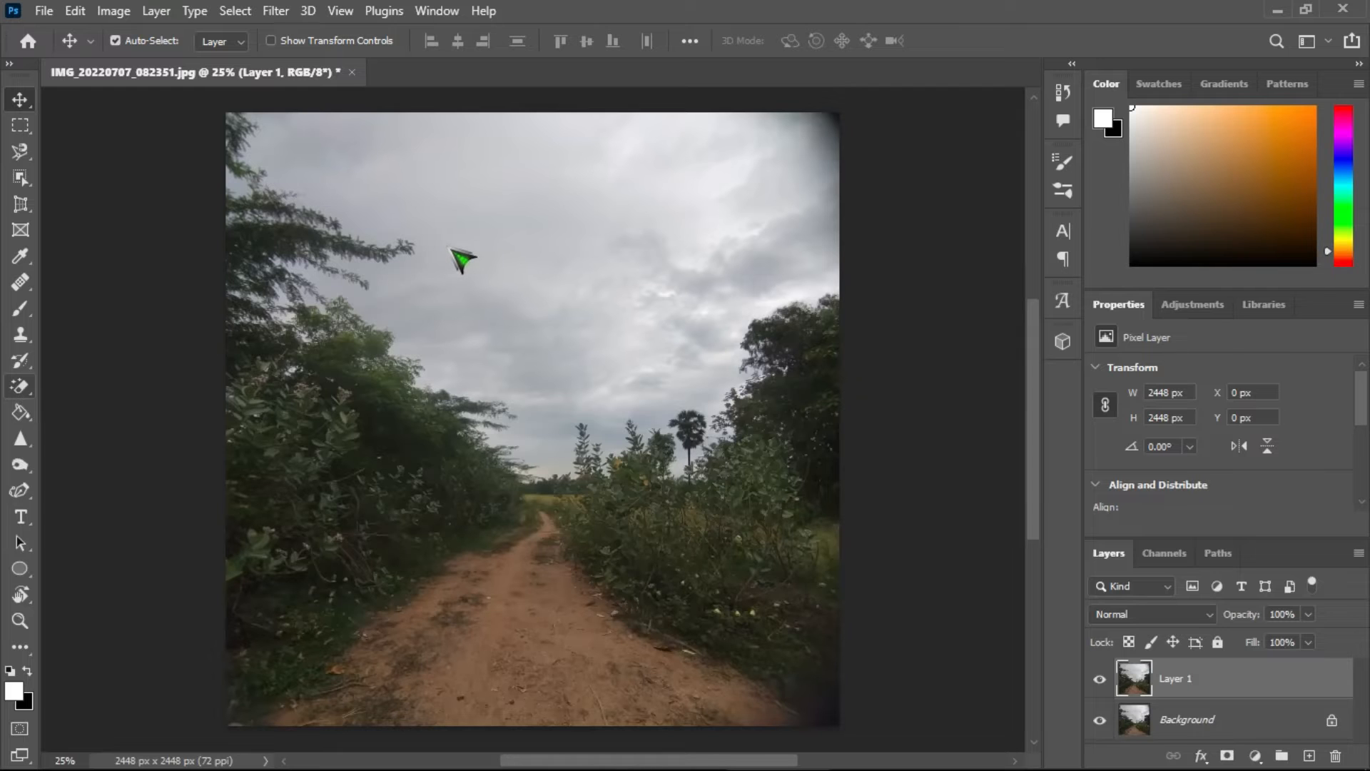
Erase the main cloudy sky area on Layer 1 with the Magic Eraser and hide the Background layer
{"action": "left_click", "coordinate": [571, 214]}
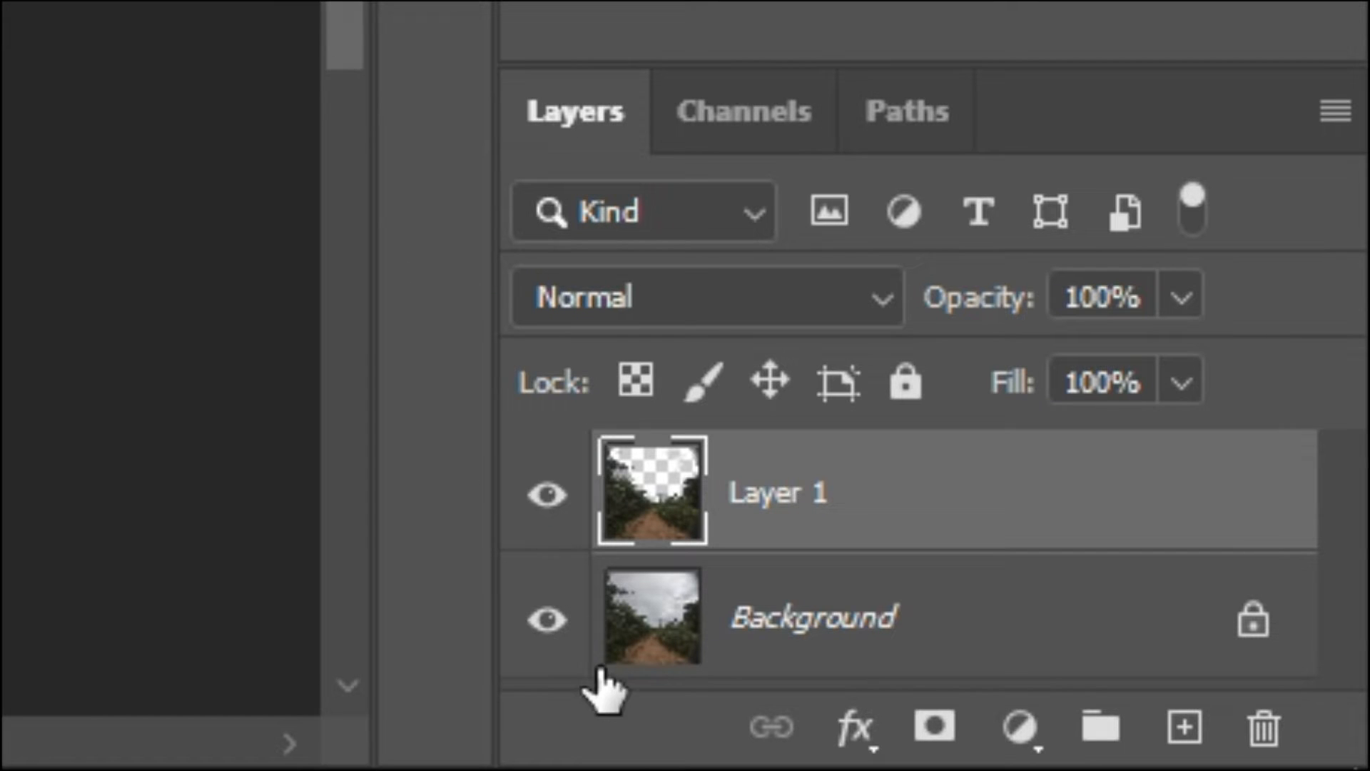
{"action": "left_click", "coordinate": [1100, 719]}
{"action": "left_click", "coordinate": [569, 220]}
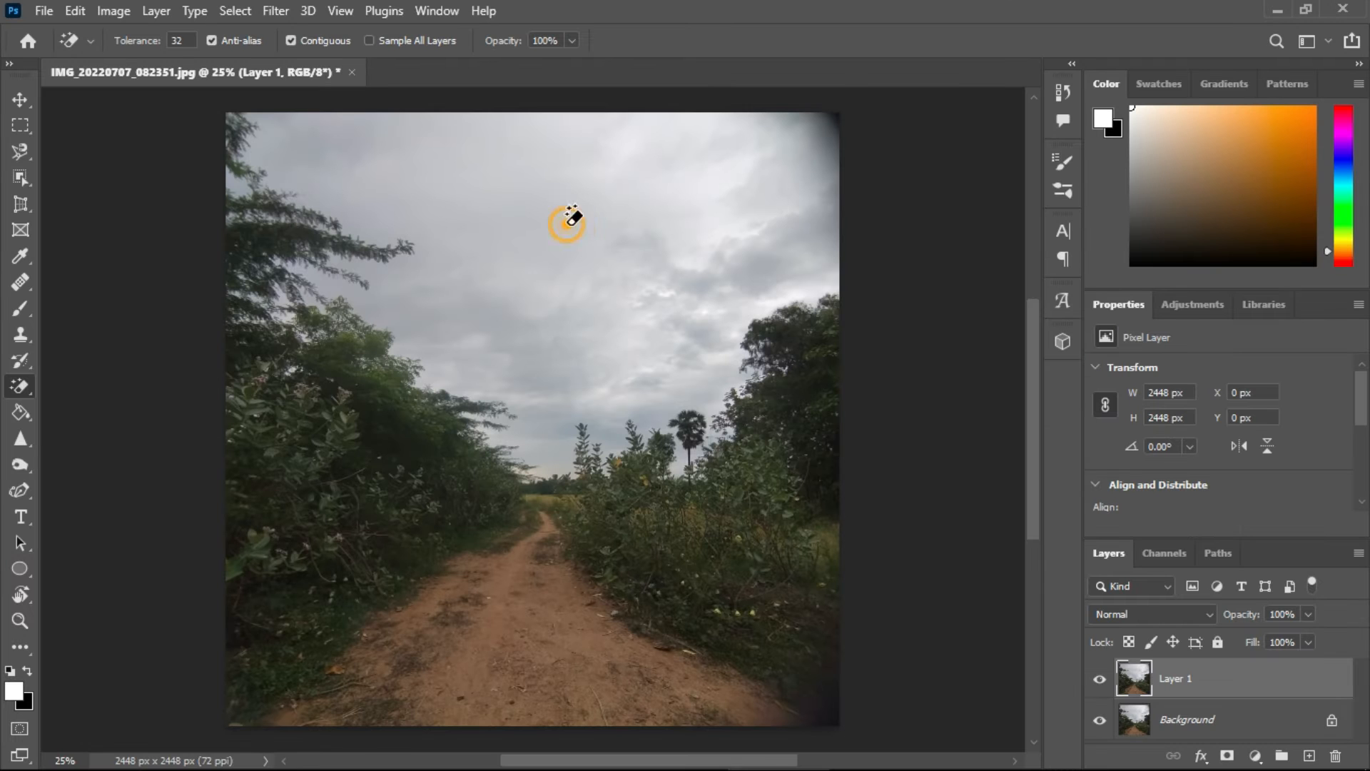
{"action": "left_click", "coordinate": [669, 212]}
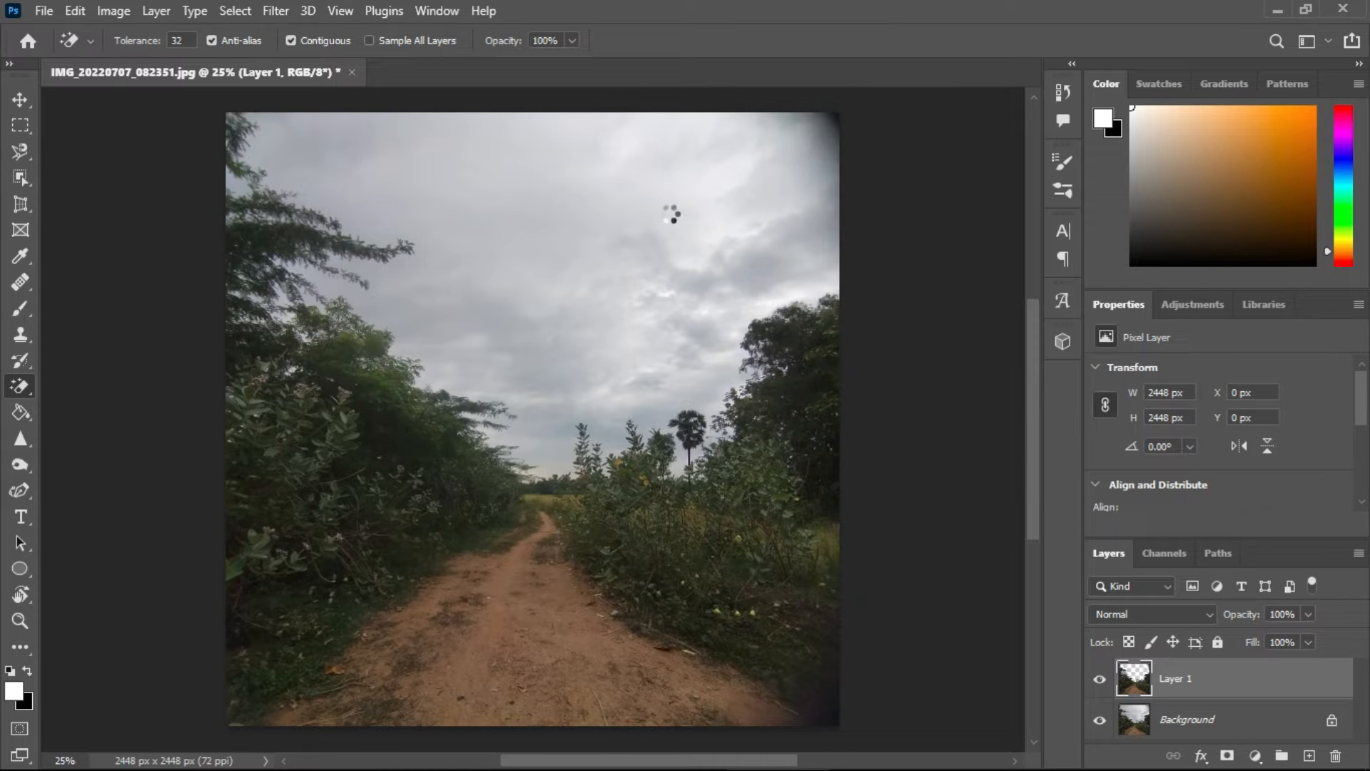
{"action": "left_click", "coordinate": [701, 192]}
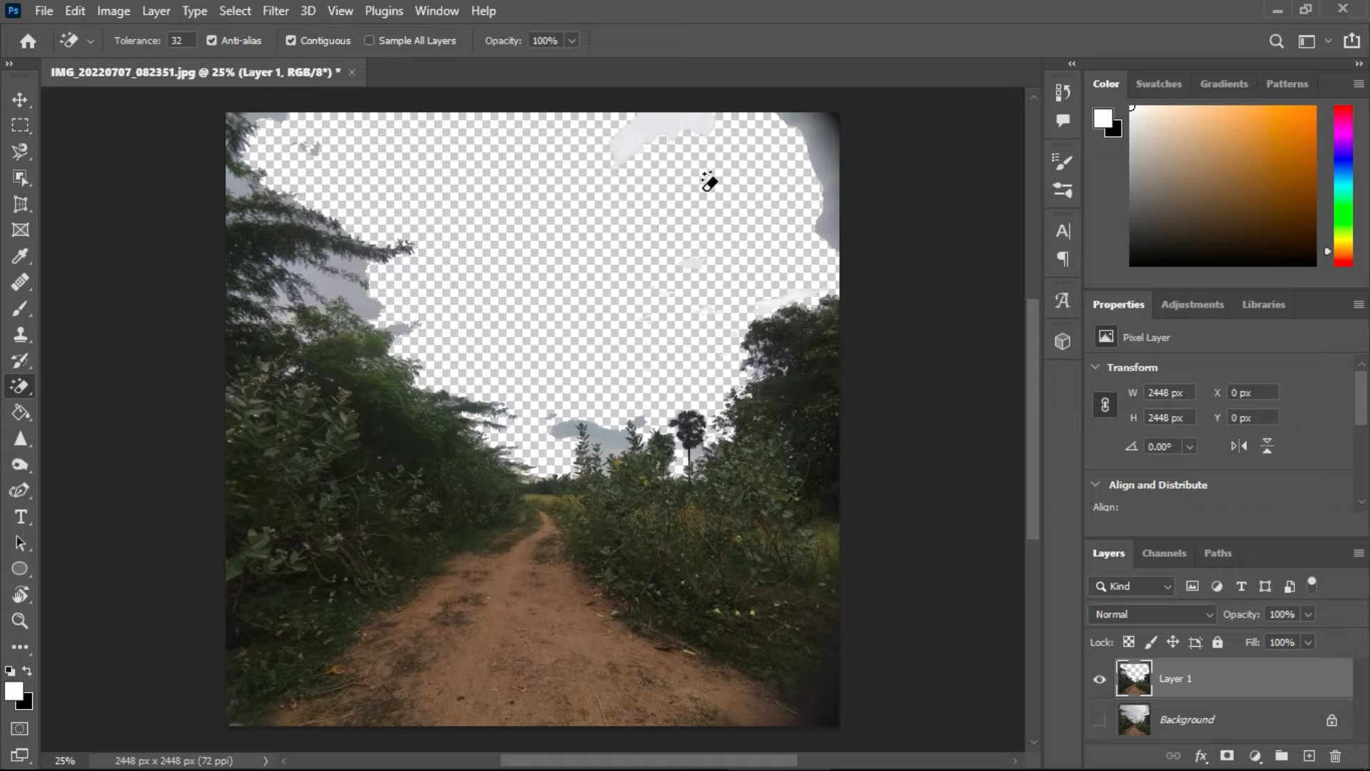
Erase the leftover cloud strip along the photo's upper edge and the dark sky remnants in its upper-right corner
{"action": "left_click", "coordinate": [651, 122]}
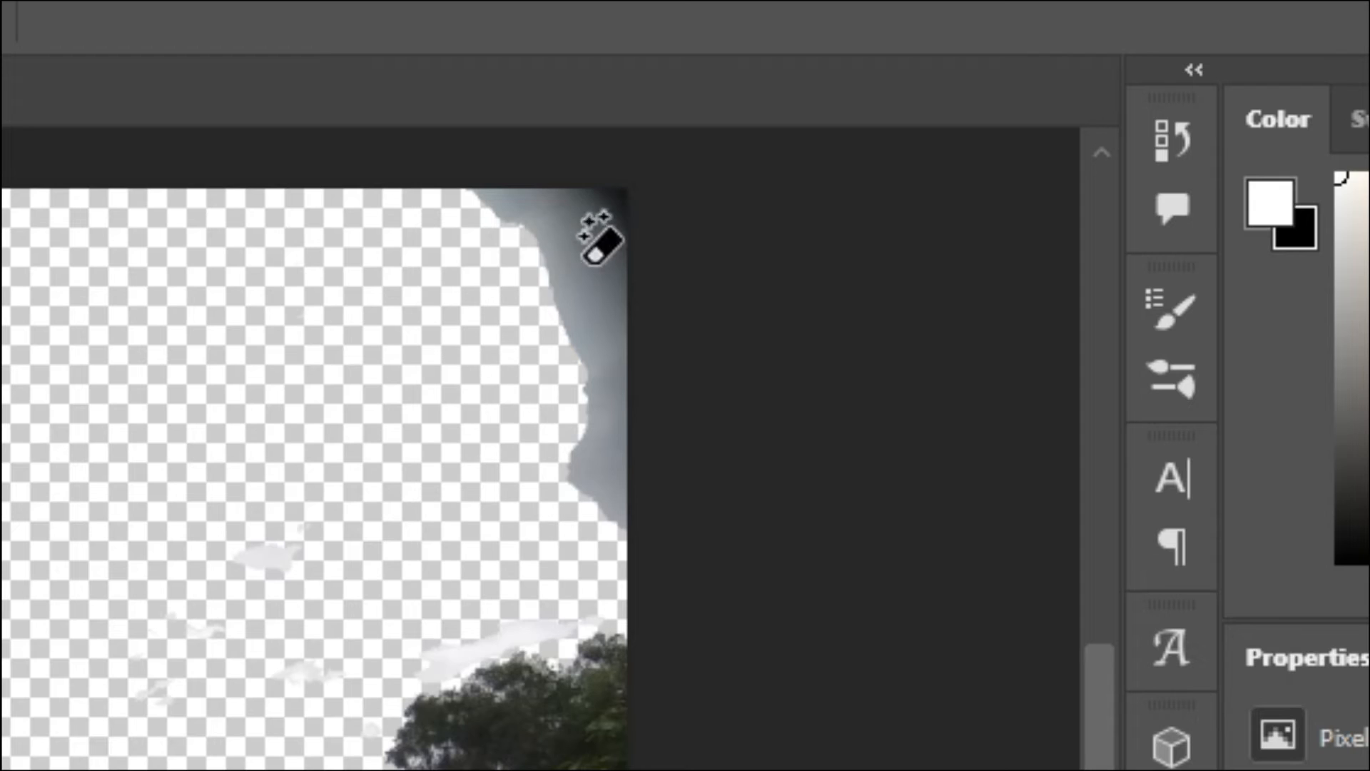
{"action": "left_click", "coordinate": [825, 134]}
{"action": "left_click", "coordinate": [560, 297]}
{"action": "left_click", "coordinate": [818, 158]}
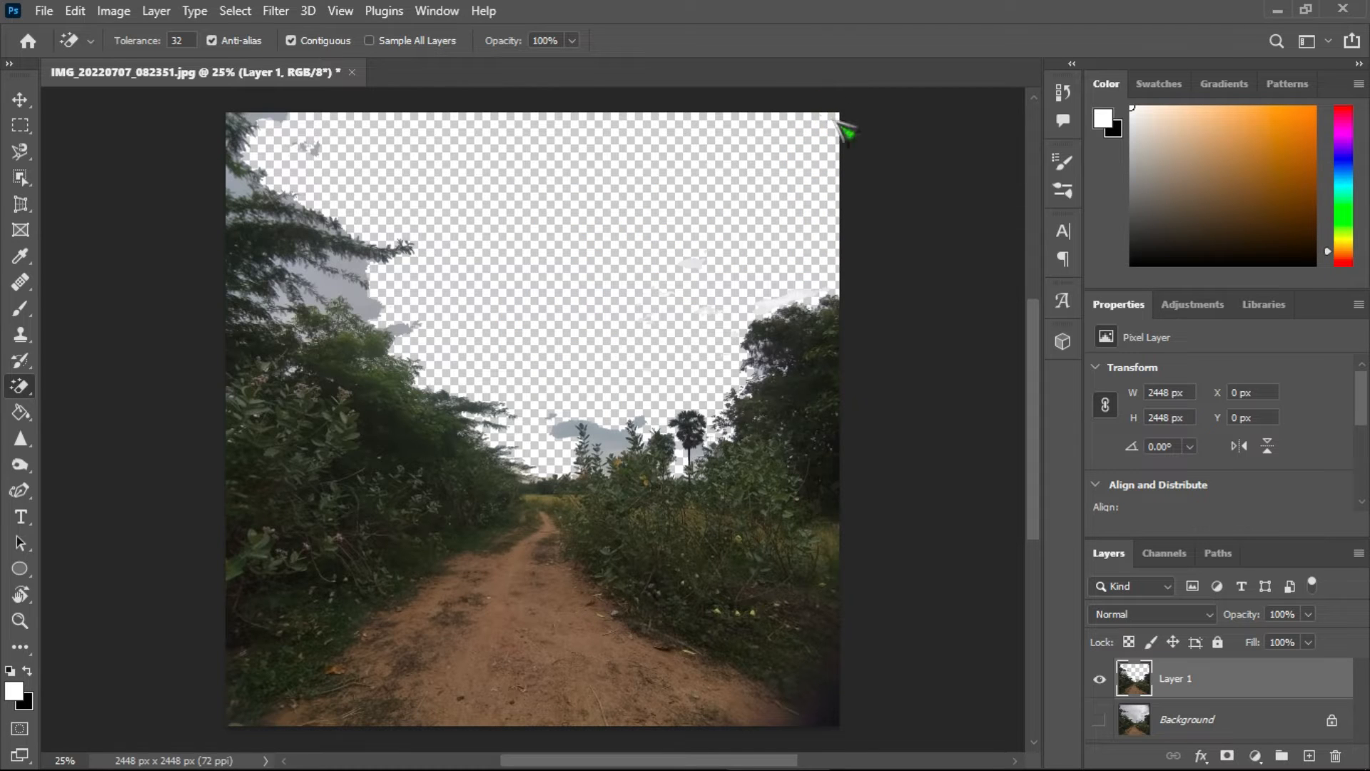
Erase the grey sky patches behind the bushes and palm tree at the horizon
{"action": "key", "text": "ctrl+plus"}
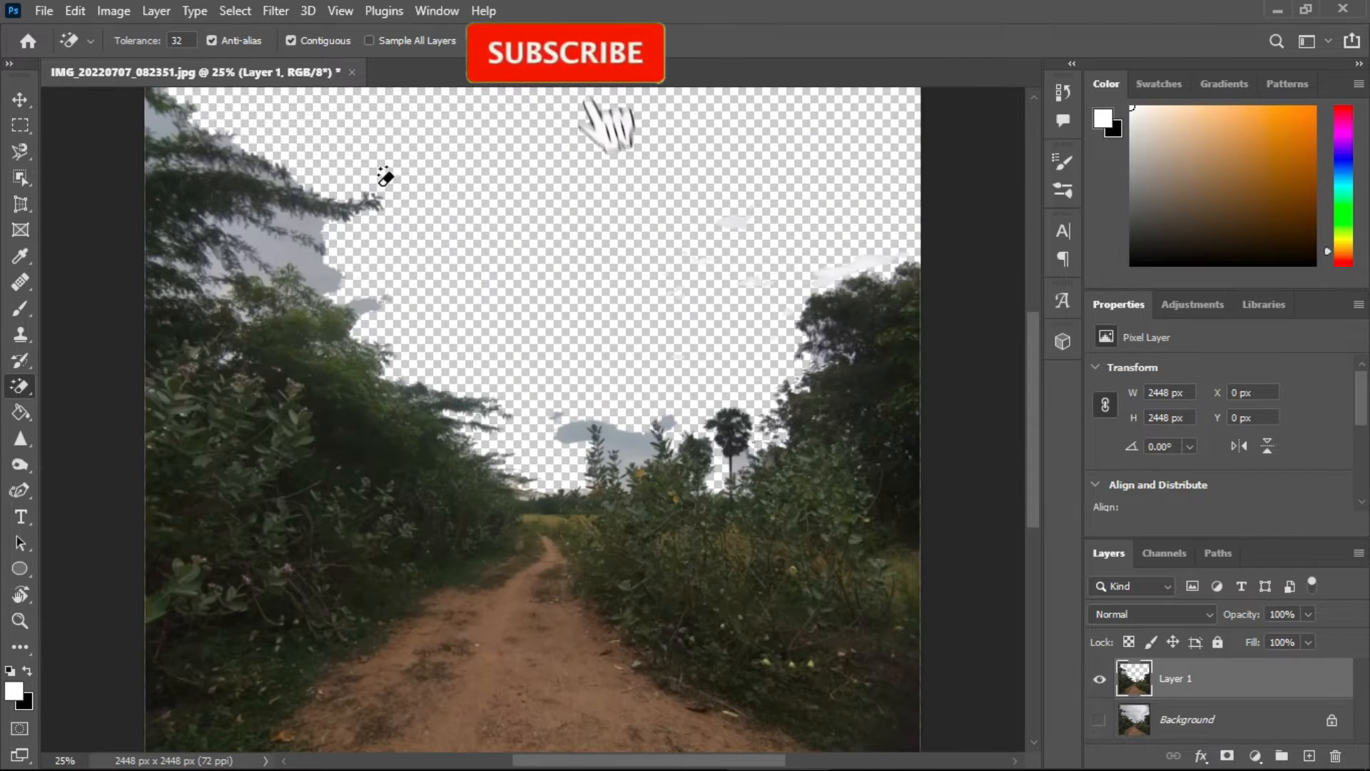
{"action": "key", "text": "ctrl+plus"}
{"action": "left_click", "coordinate": [701, 462]}
{"action": "key", "text": "ctrl+plus"}
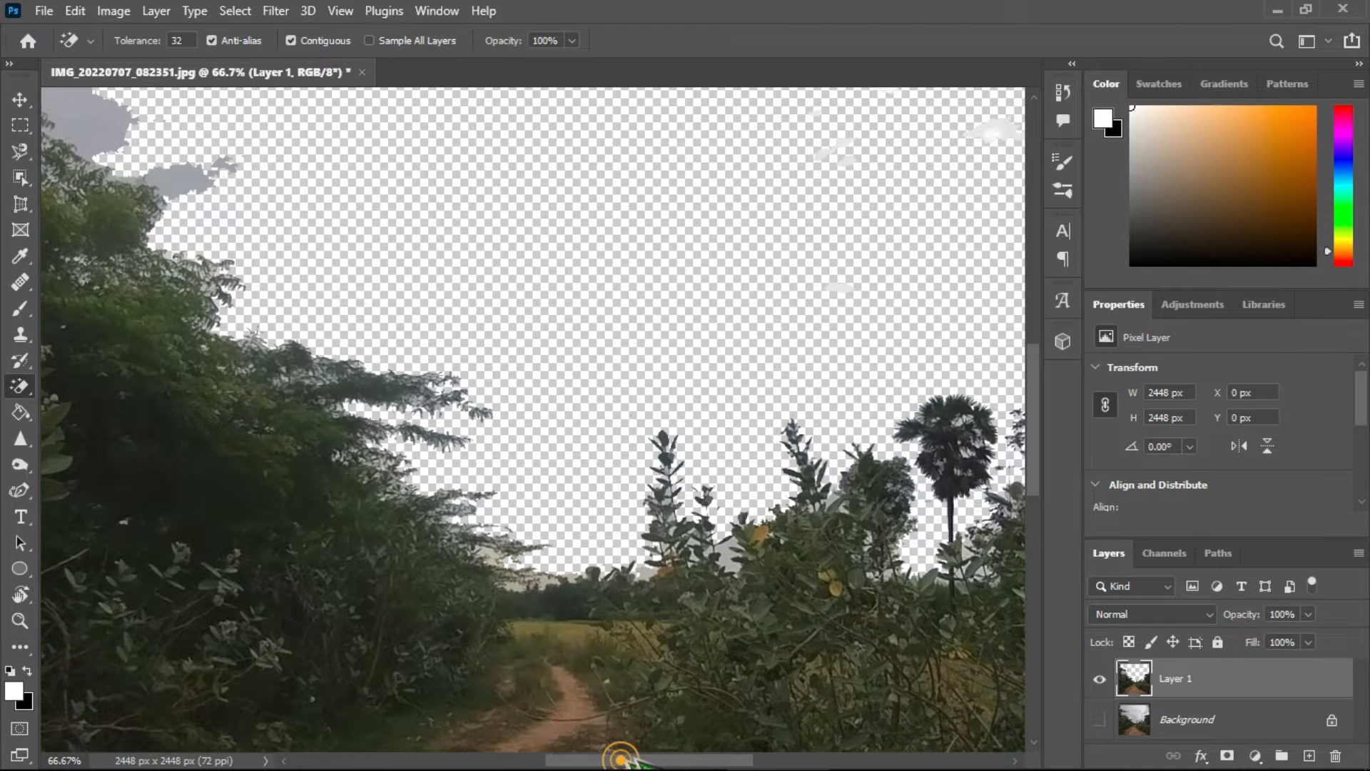
Erase the faint white cloud remnants in the open sky beside the large tree on the photo's right side
{"action": "left_click_drag", "start_coordinate": [621, 759], "coordinate": [738, 758]}
{"action": "left_click_drag", "start_coordinate": [1030, 465], "coordinate": [758, 349]}
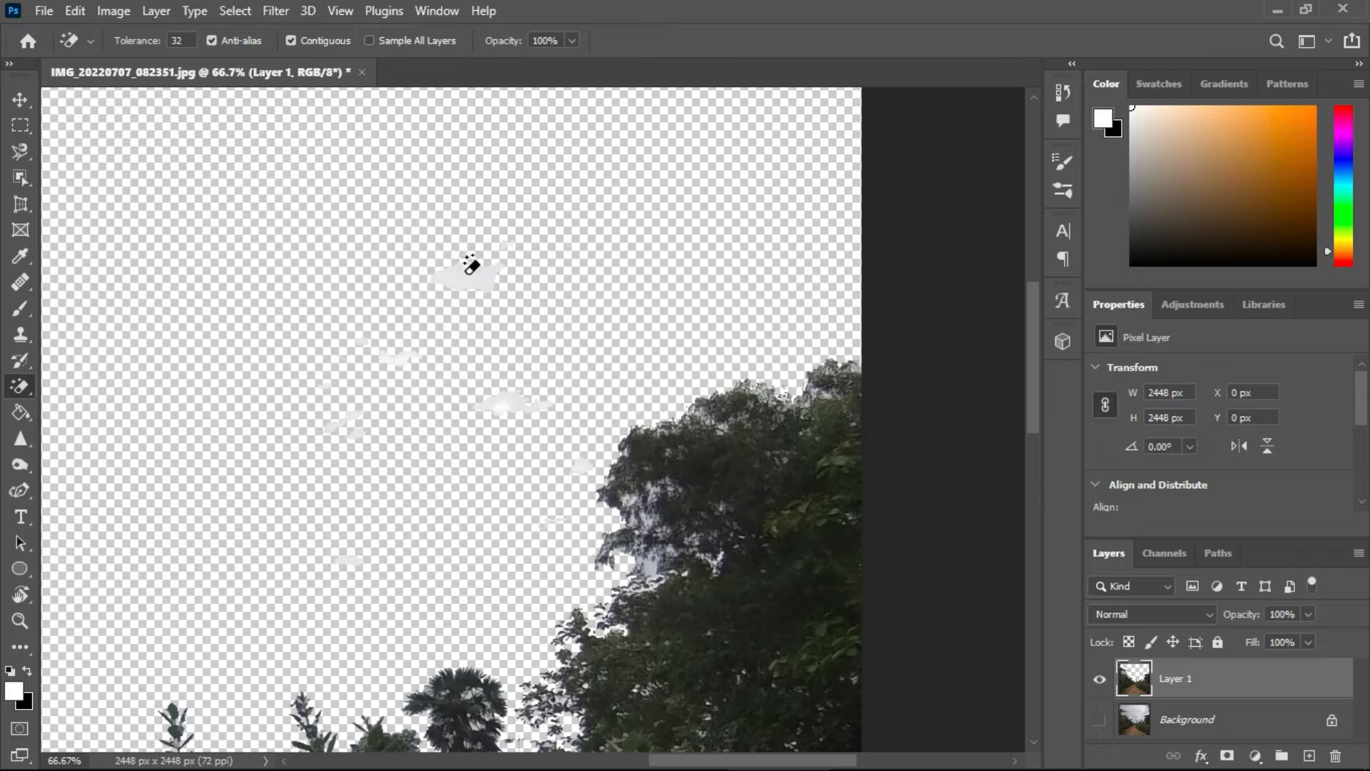
{"action": "left_click", "coordinate": [350, 420]}
{"action": "left_click", "coordinate": [361, 408]}
{"action": "left_click", "coordinate": [360, 361]}
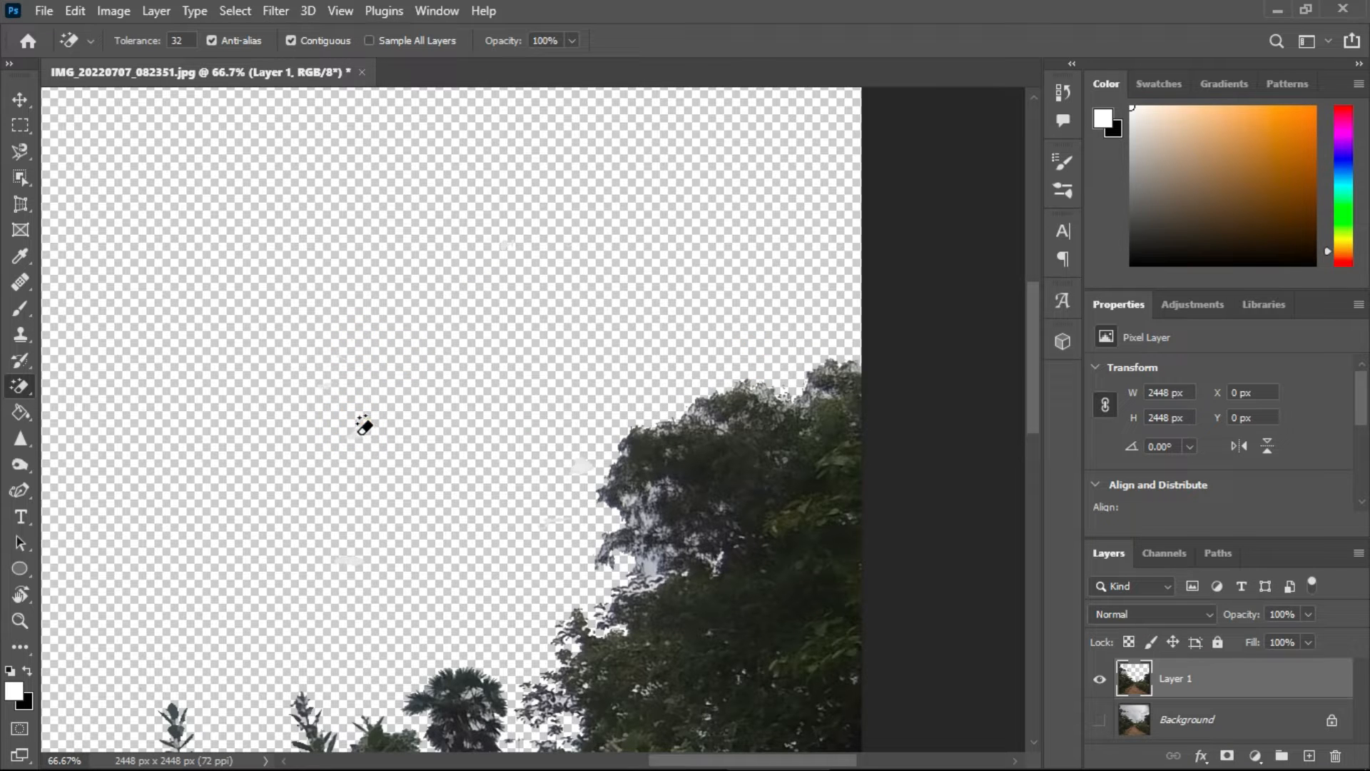
Erase the grey cloud patch beside the trees on the photo's left side, undoing any erasure within the foliage
{"action": "left_click_drag", "start_coordinate": [1033, 372], "coordinate": [1034, 440]}
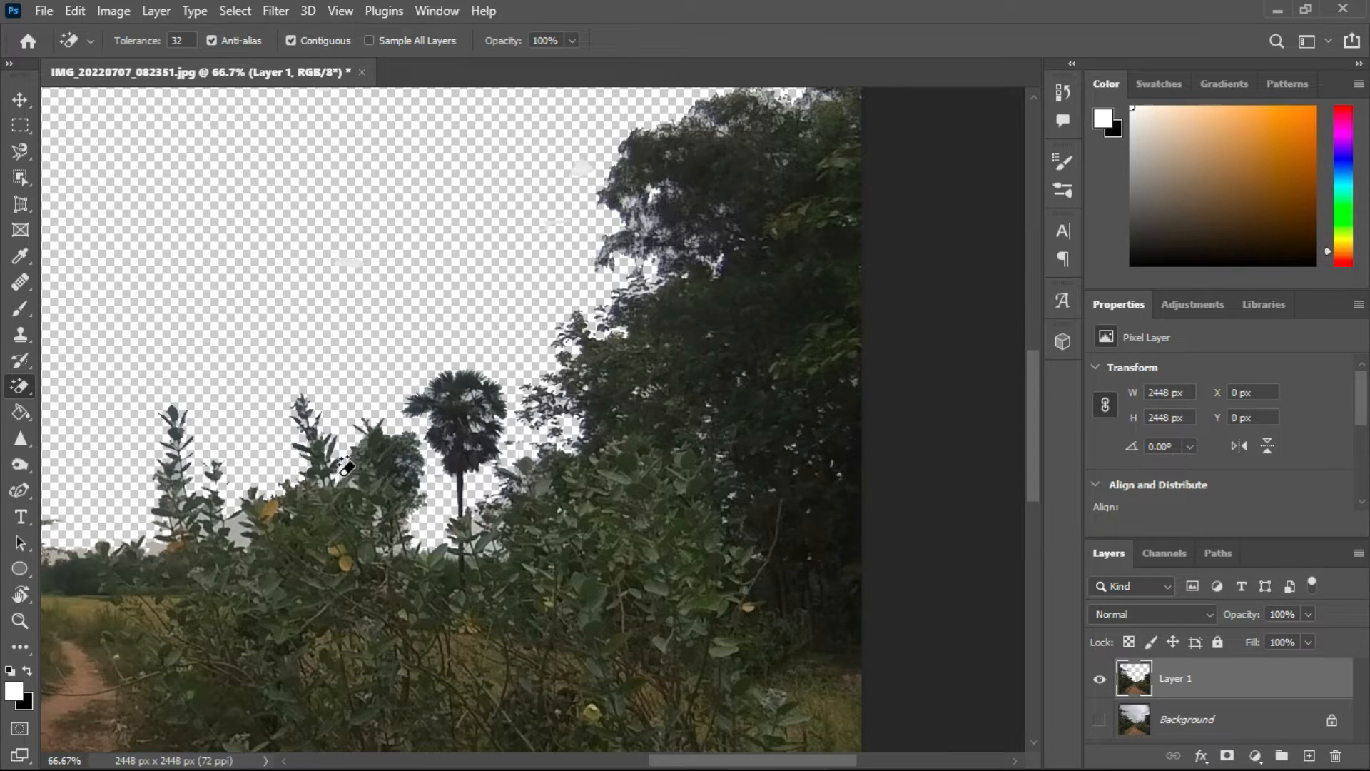
{"action": "left_click_drag", "start_coordinate": [756, 763], "coordinate": [664, 764]}
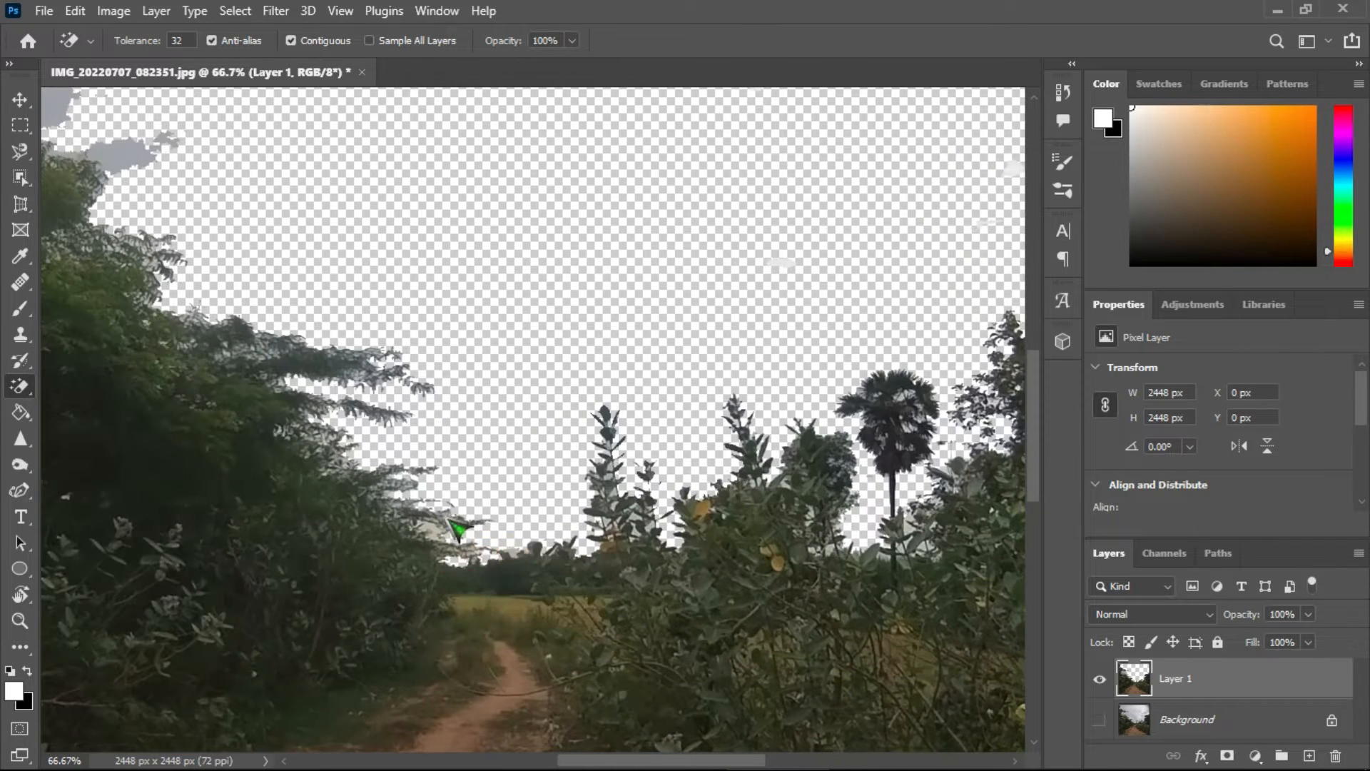
{"action": "left_click", "coordinate": [122, 165]}
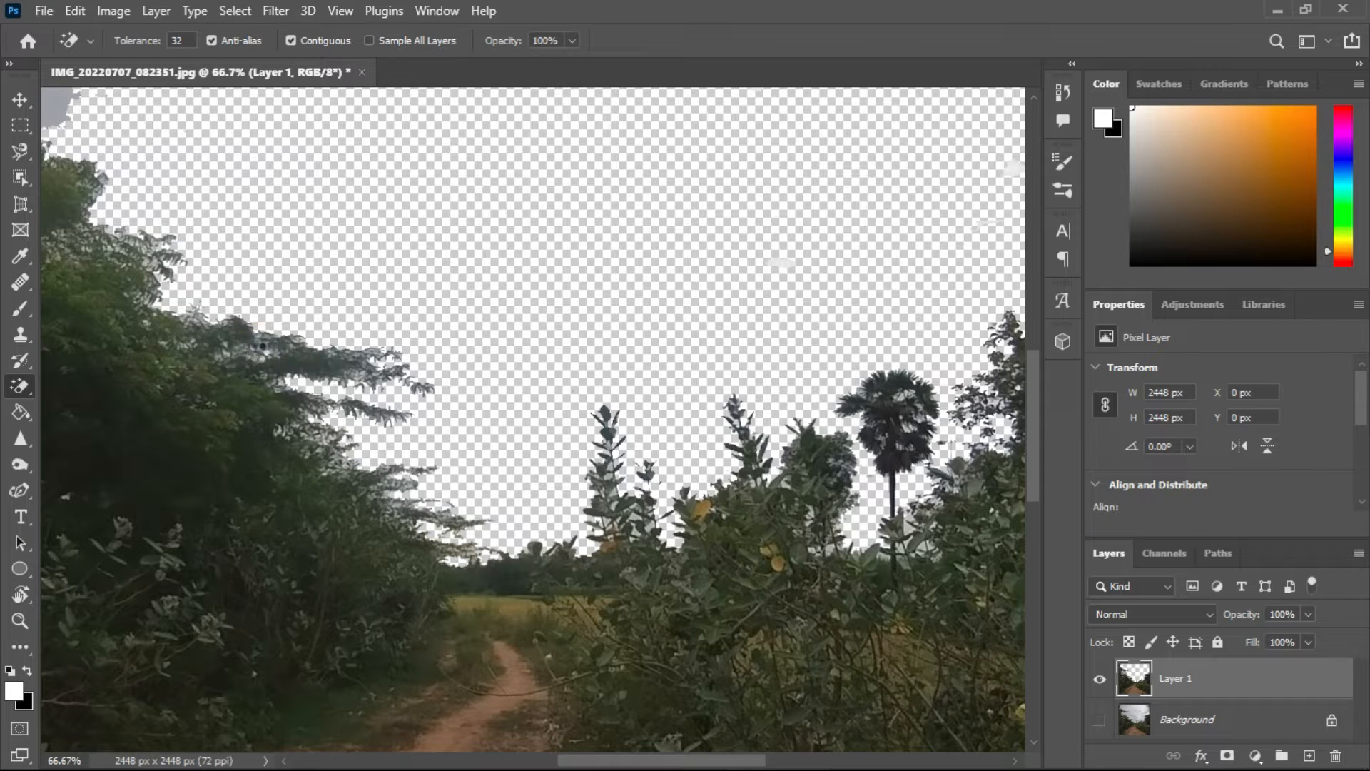
{"action": "left_click", "coordinate": [270, 363]}
{"action": "key", "text": "ctrl+z"}
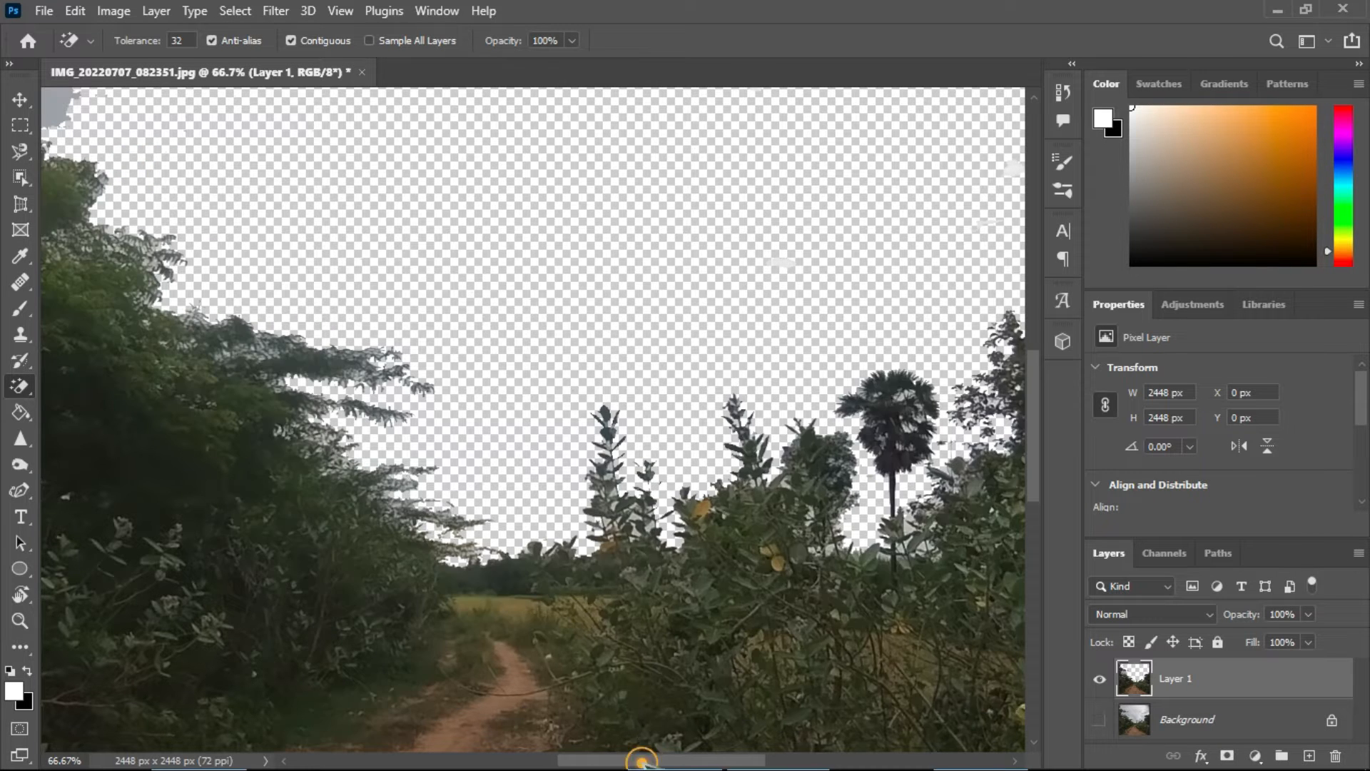
Erase the grey sky showing between the lower branches of the tree on the photo's left side
{"action": "left_click_drag", "start_coordinate": [635, 761], "coordinate": [539, 762]}
{"action": "left_click_drag", "start_coordinate": [1035, 503], "coordinate": [1035, 451]}
{"action": "left_click", "coordinate": [429, 269]}
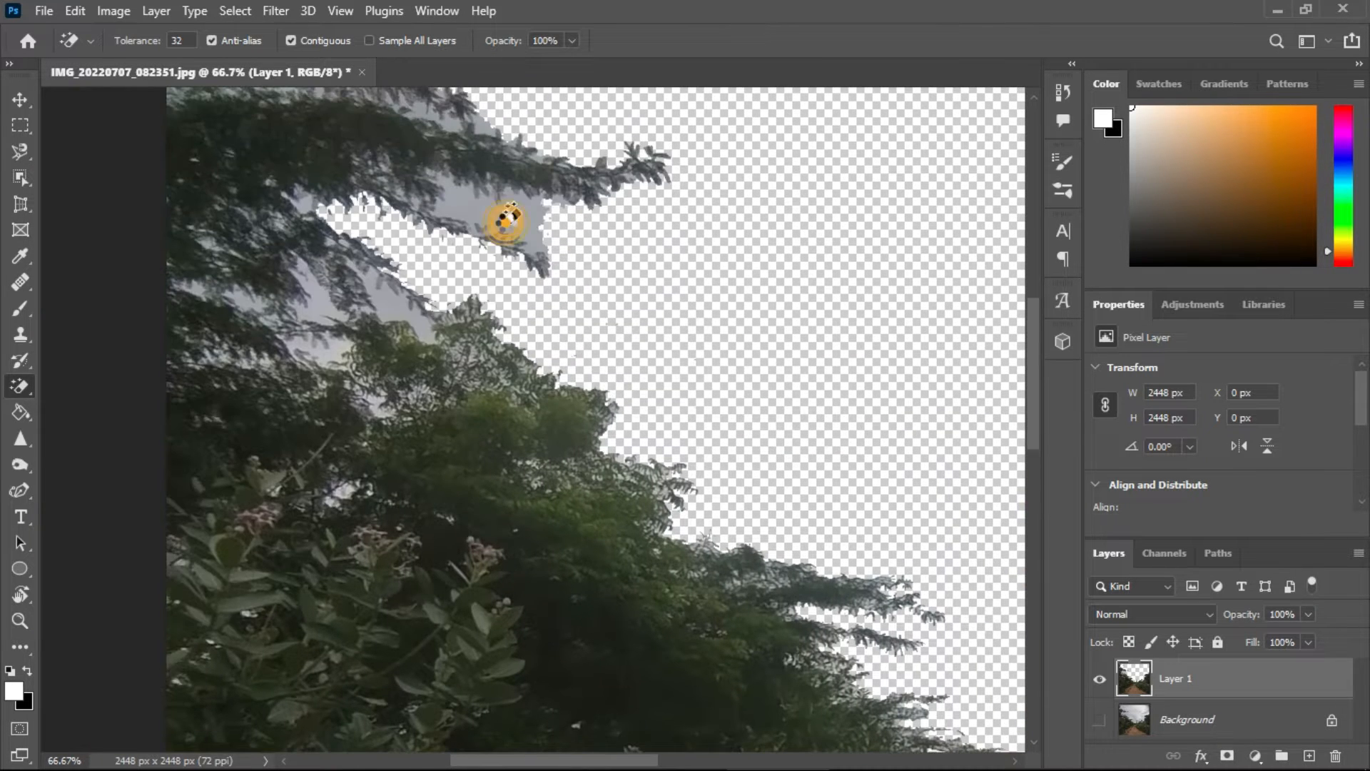
{"action": "left_click", "coordinate": [505, 221]}
{"action": "left_click", "coordinate": [387, 304]}
{"action": "left_click", "coordinate": [349, 292]}
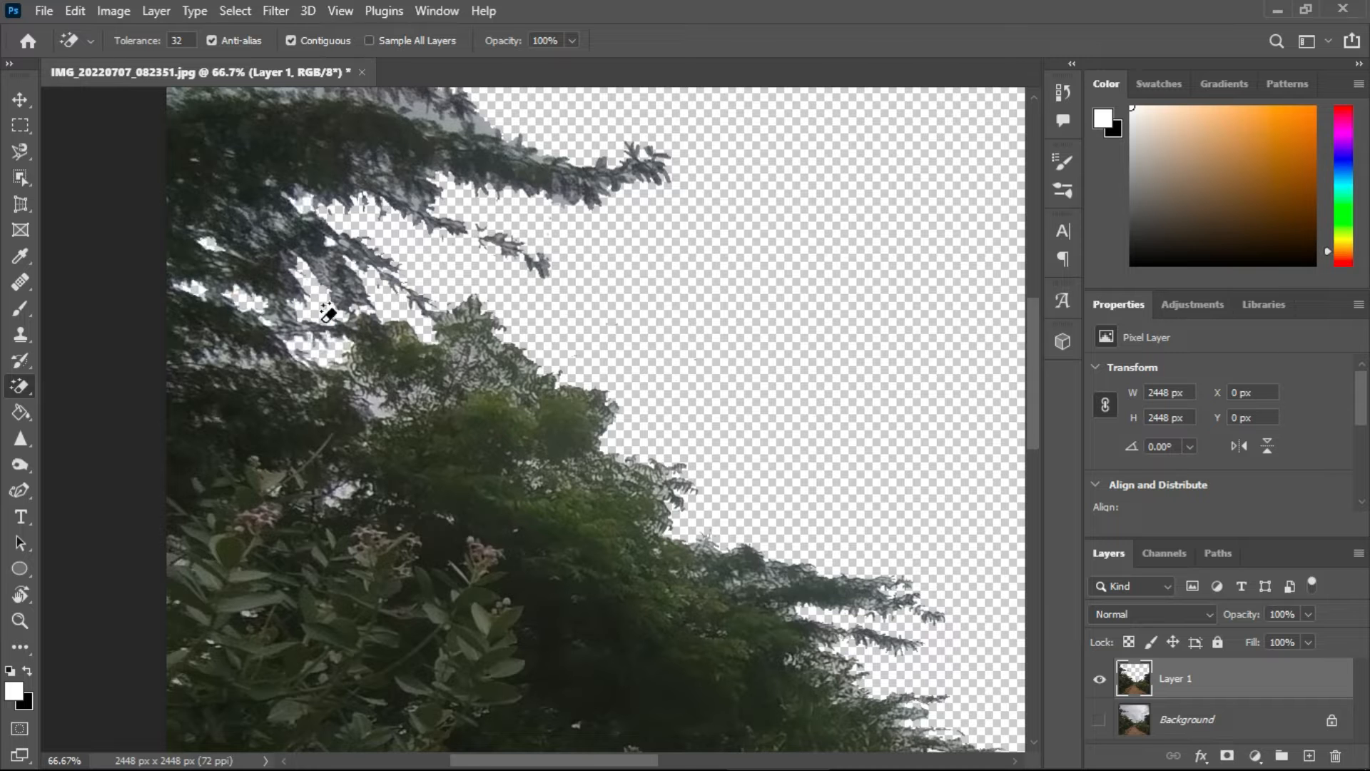
Erase the remaining sky around and between the upper branches of the left-hand tree
{"action": "left_click_drag", "start_coordinate": [1034, 410], "coordinate": [1034, 374]}
{"action": "left_click", "coordinate": [217, 168]}
{"action": "left_click", "coordinate": [341, 177]}
{"action": "left_click", "coordinate": [269, 143]}
{"action": "left_click", "coordinate": [451, 267]}
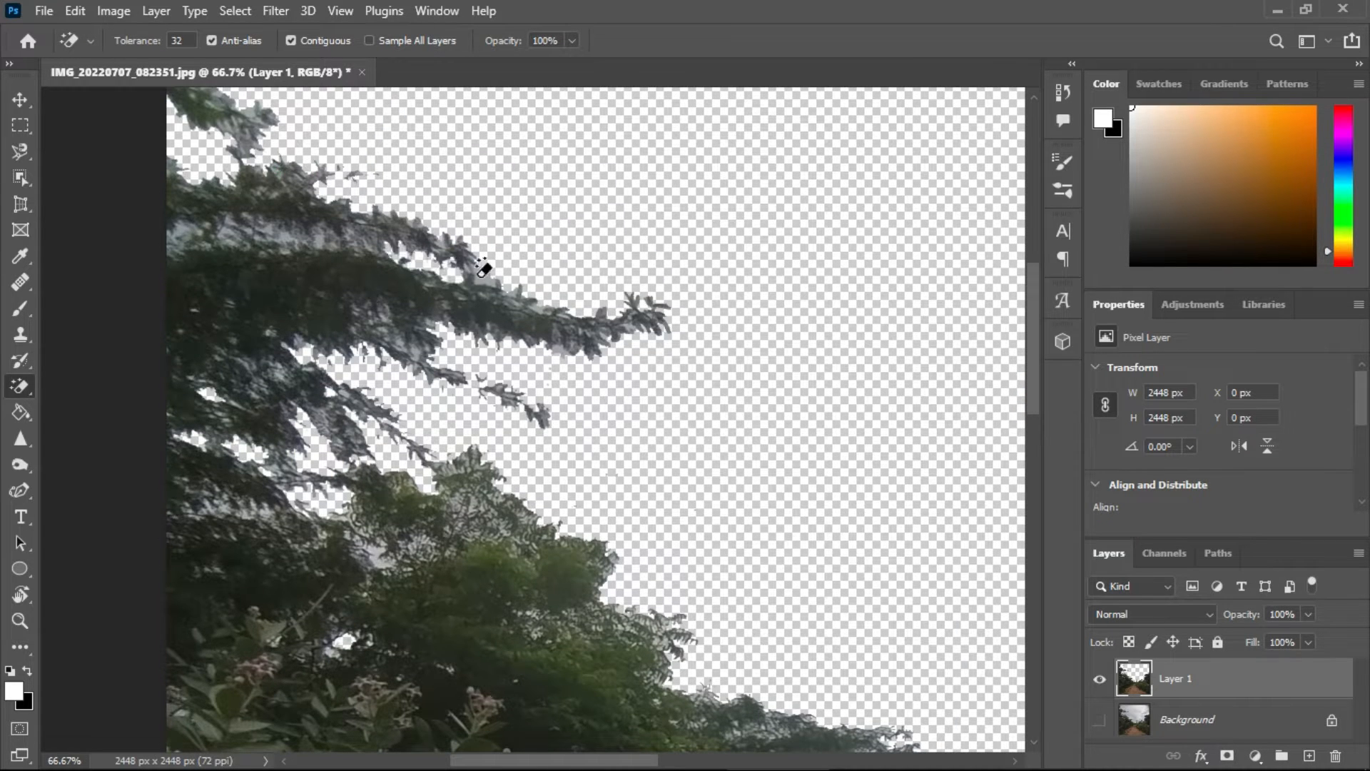
Erase the last cloud patches near the photo's upper-left corner and fit the whole image in view
{"action": "left_click_drag", "start_coordinate": [1034, 414], "coordinate": [1034, 327]}
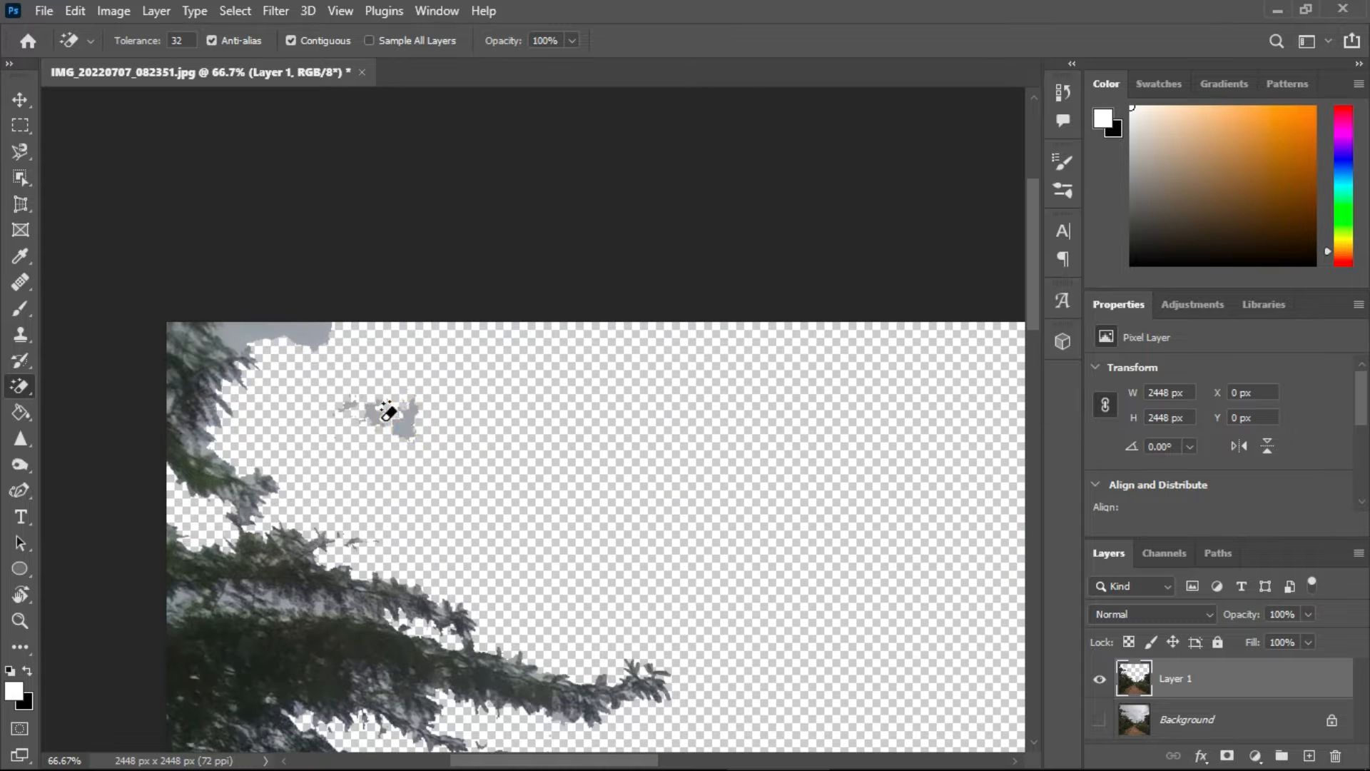
{"action": "left_click", "coordinate": [275, 333]}
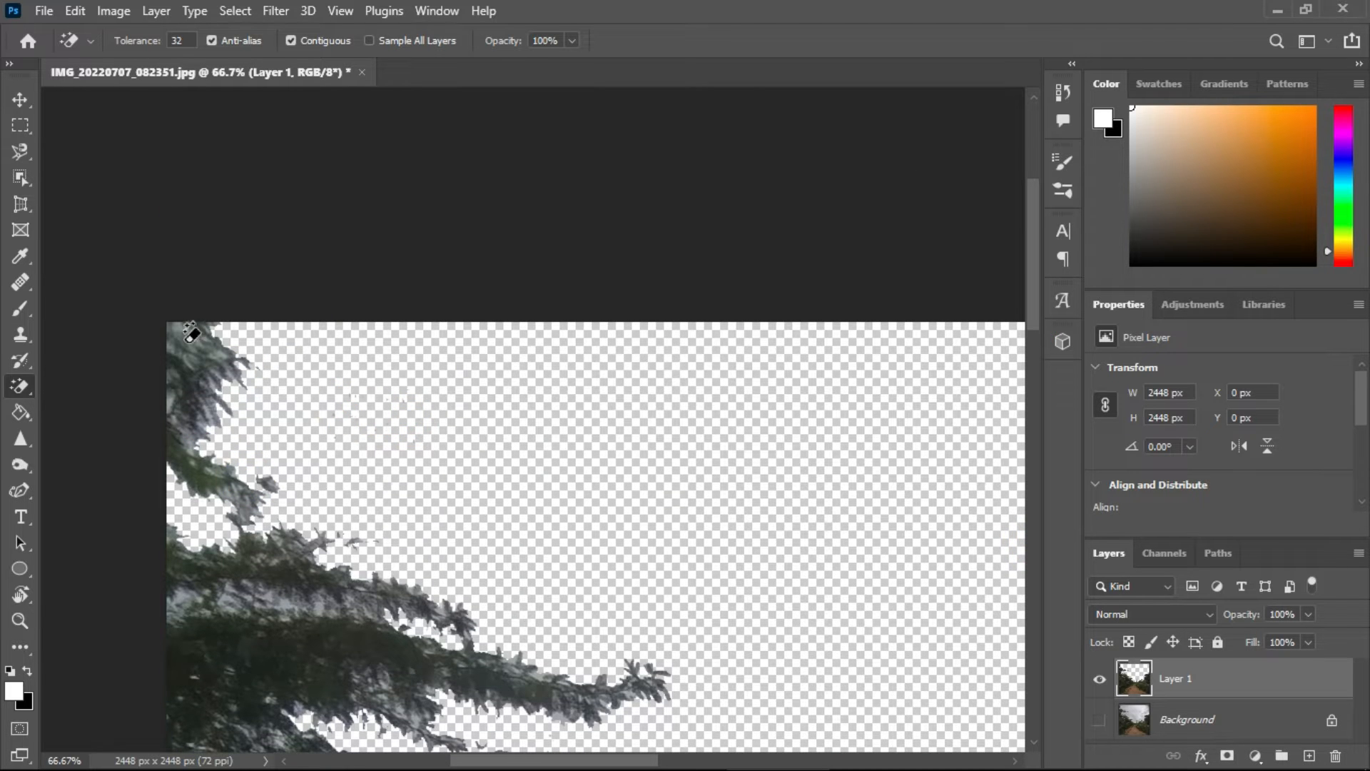
{"action": "key", "text": "ctrl+0"}
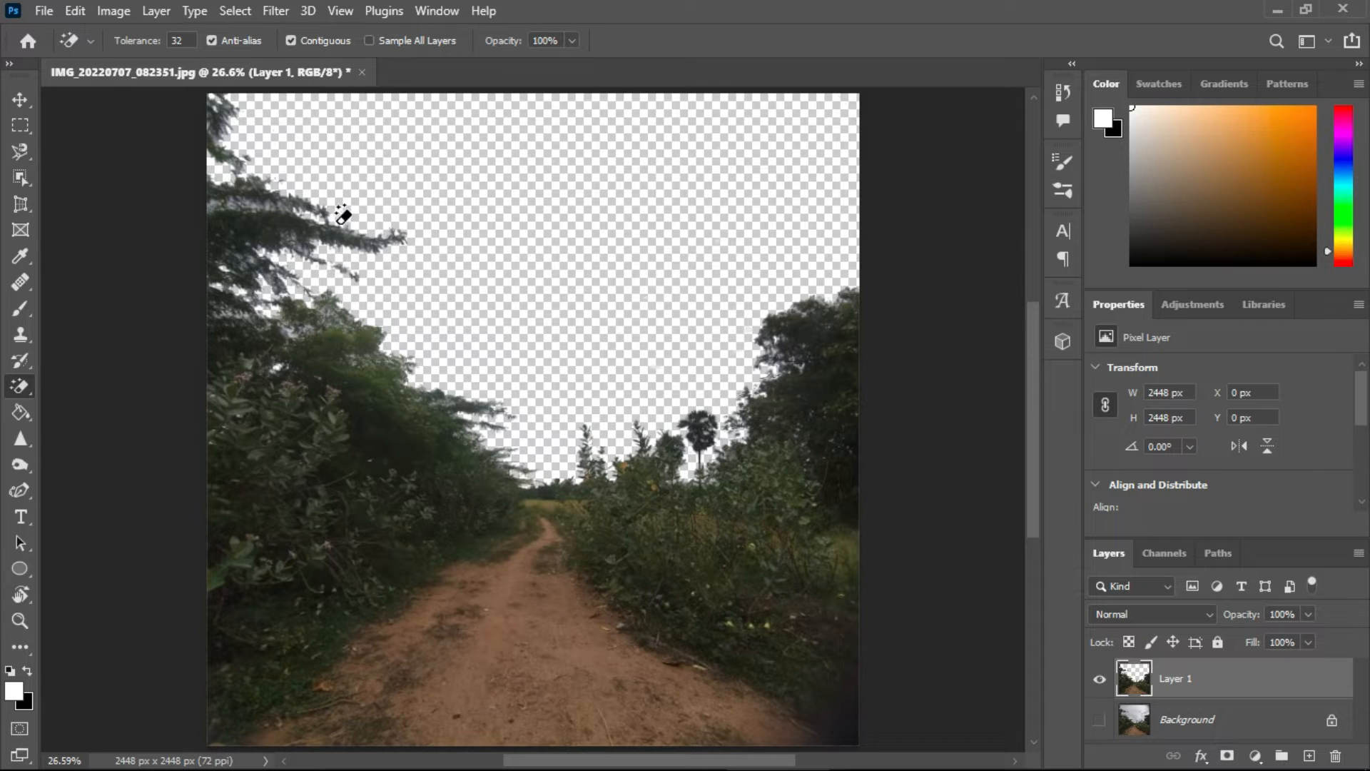
Open the blue and purple starry sky image and unlock its Background layer
{"action": "left_click", "coordinate": [20, 100]}
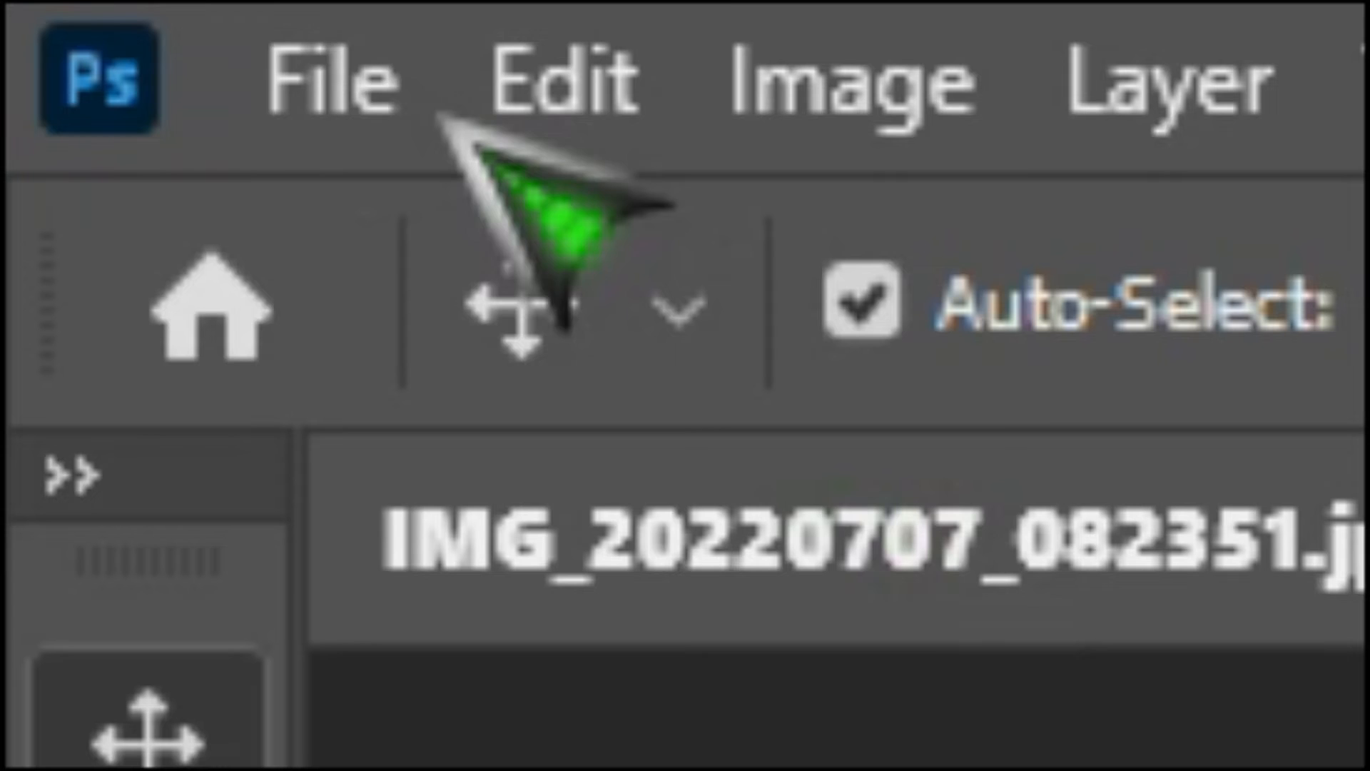
{"action": "left_click", "coordinate": [44, 12]}
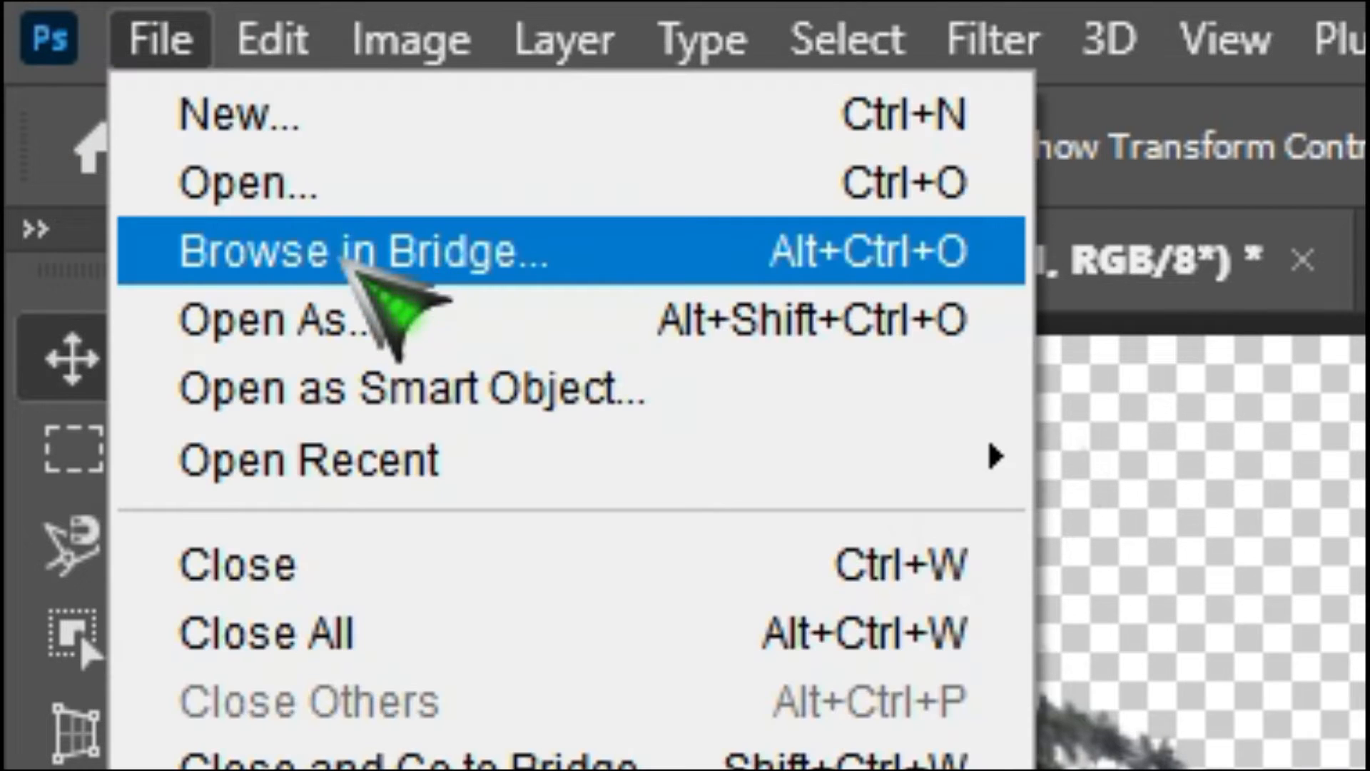
{"action": "left_click", "coordinate": [327, 178]}
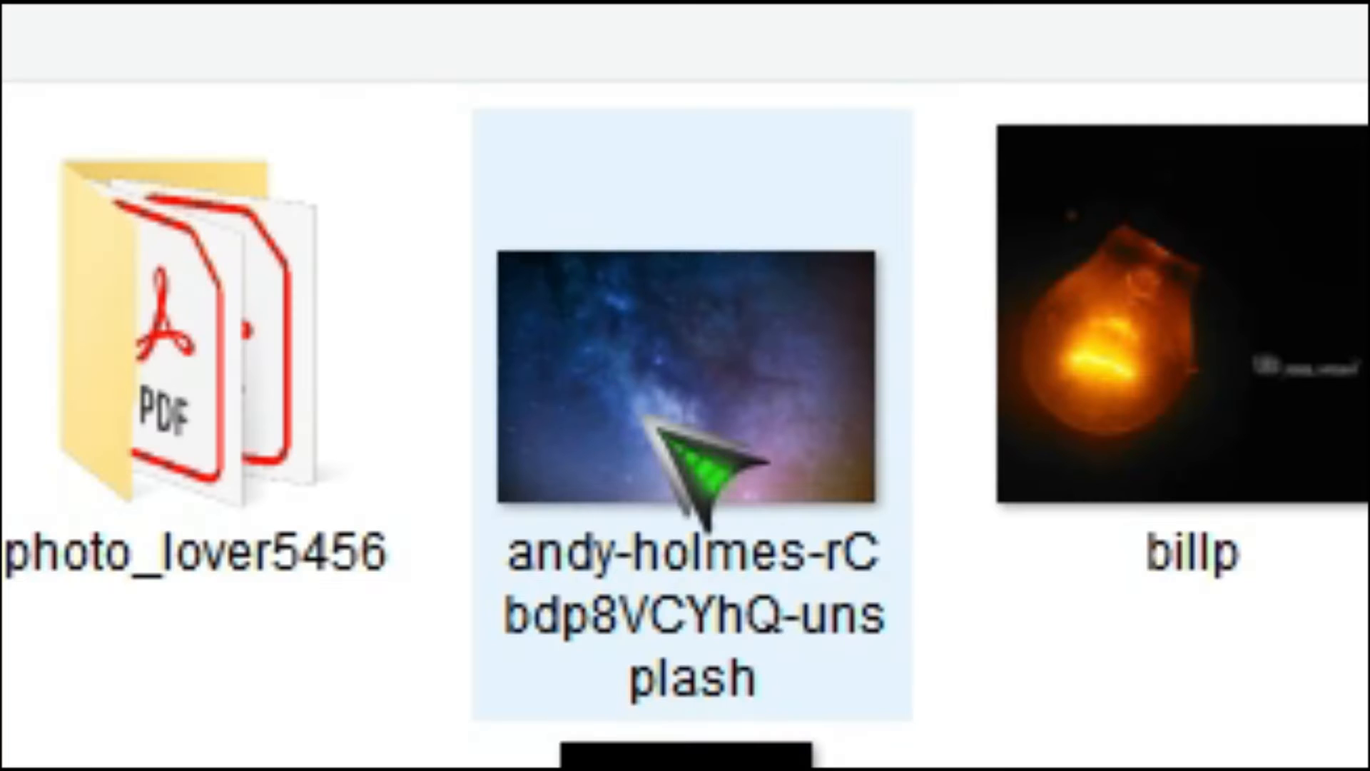
{"action": "double_click", "coordinate": [645, 418]}
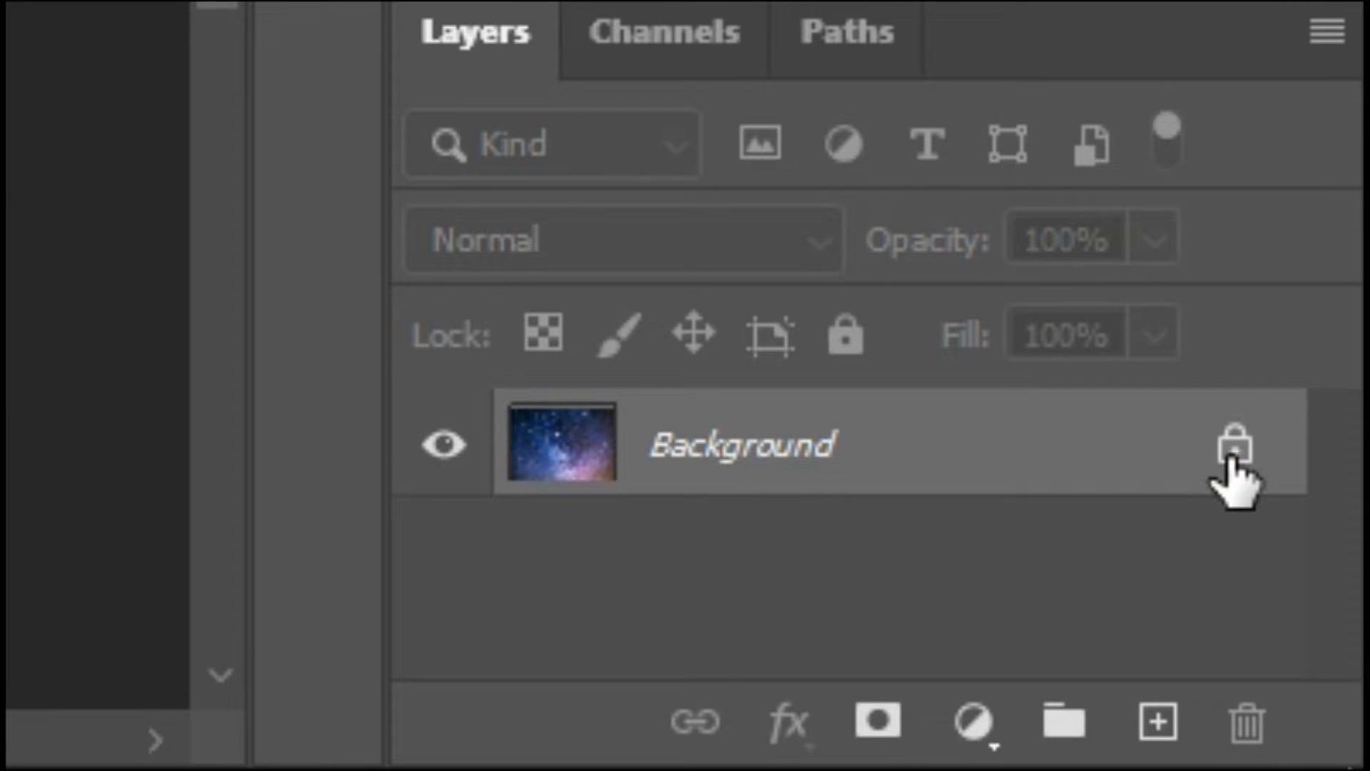
{"action": "left_click", "coordinate": [1330, 674]}
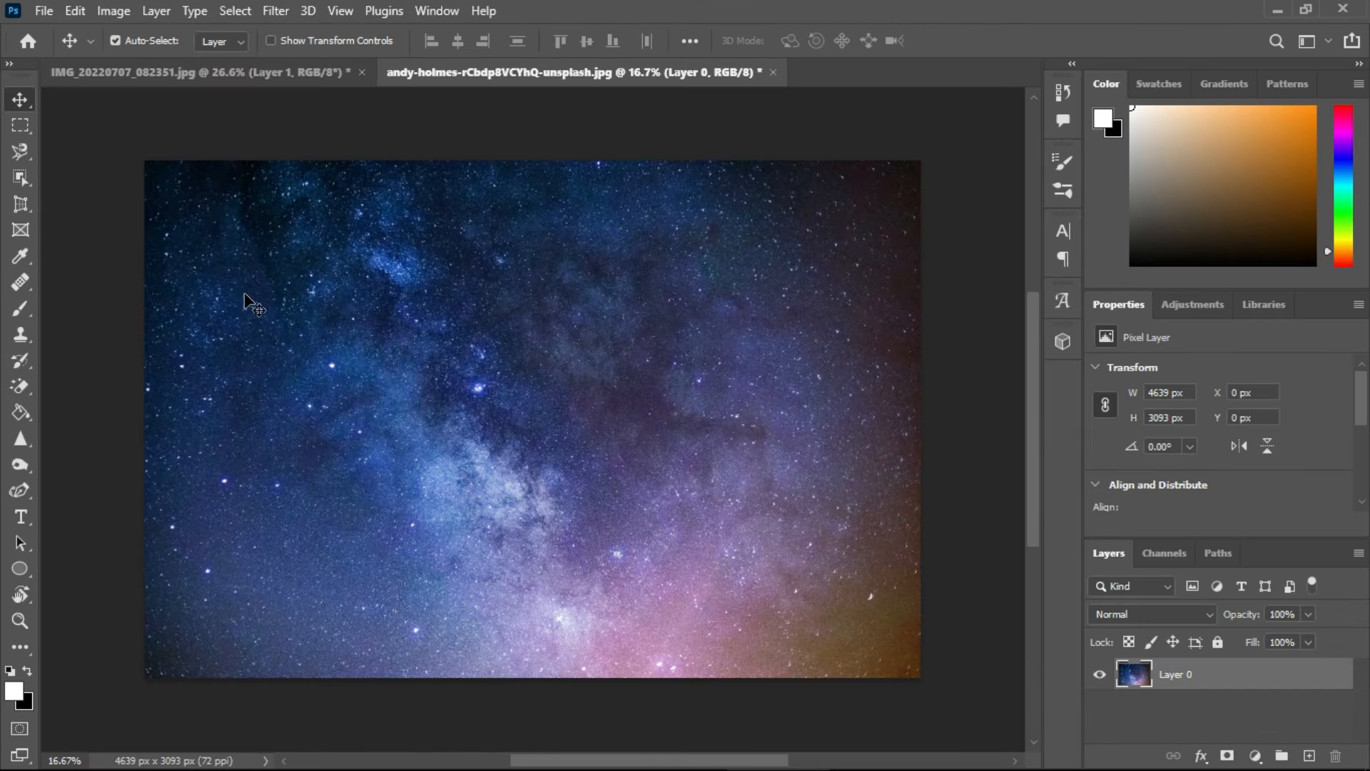
Bring the starry sky layer into the dirt road photo with the Move tool, accepting the color profile conversion
{"action": "left_click_drag", "start_coordinate": [226, 117], "coordinate": [207, 77]}
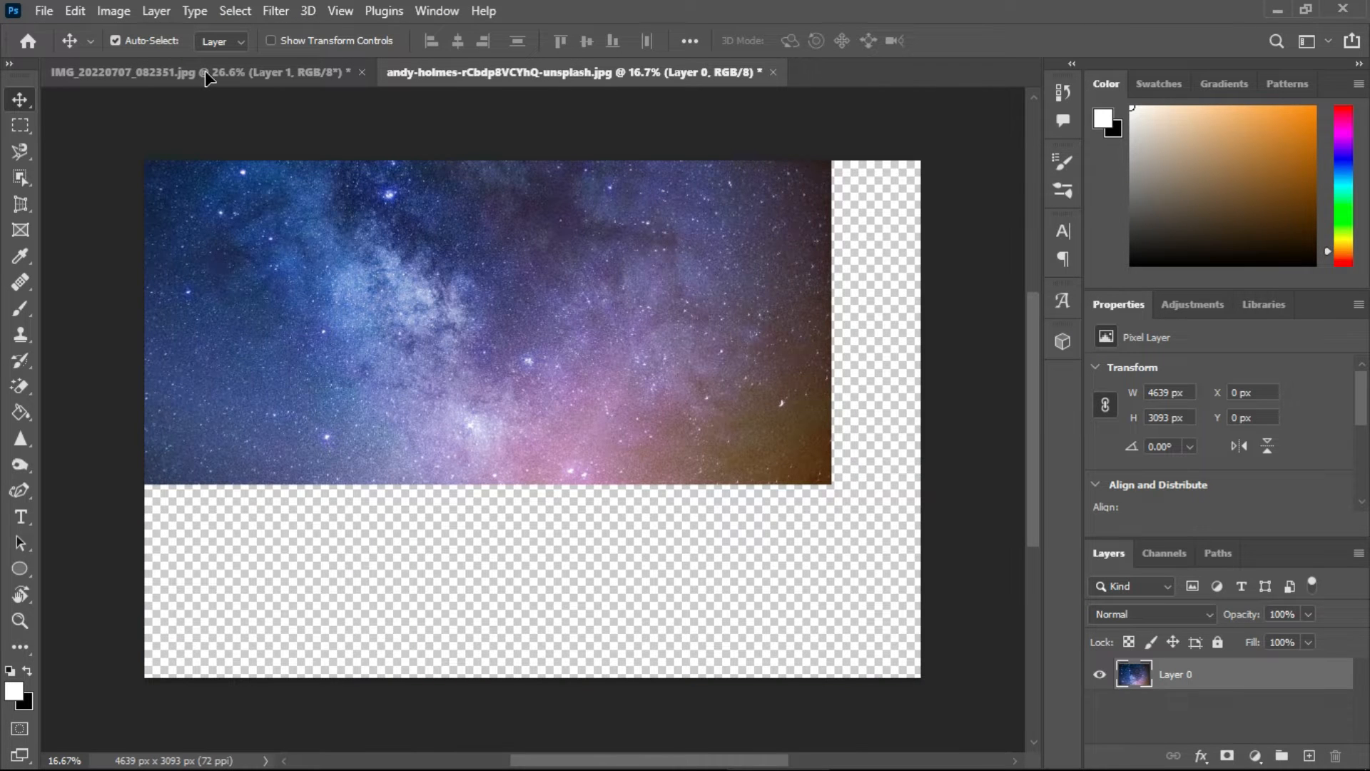
{"action": "left_click_drag", "start_coordinate": [207, 77], "coordinate": [207, 77]}
{"action": "left_click_drag", "start_coordinate": [469, 275], "coordinate": [589, 408]}
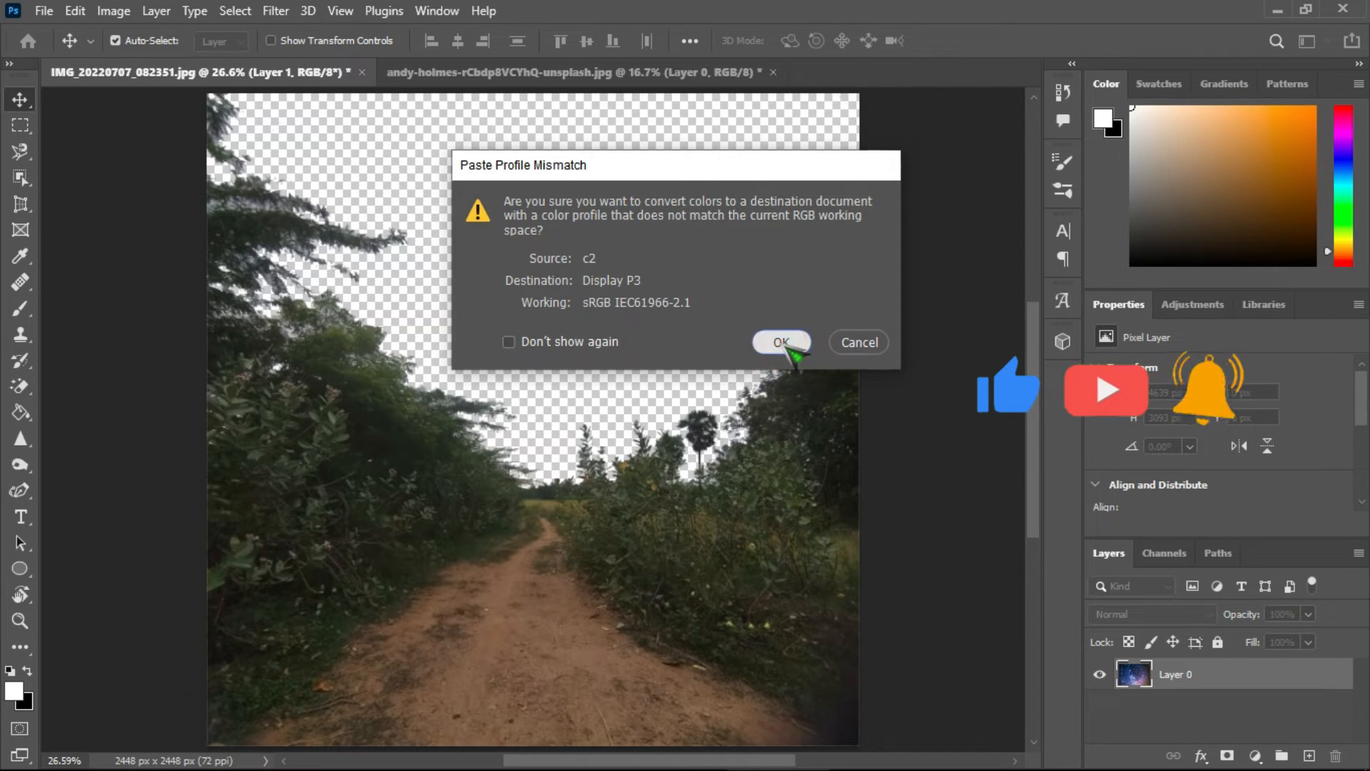
{"action": "left_click", "coordinate": [783, 342]}
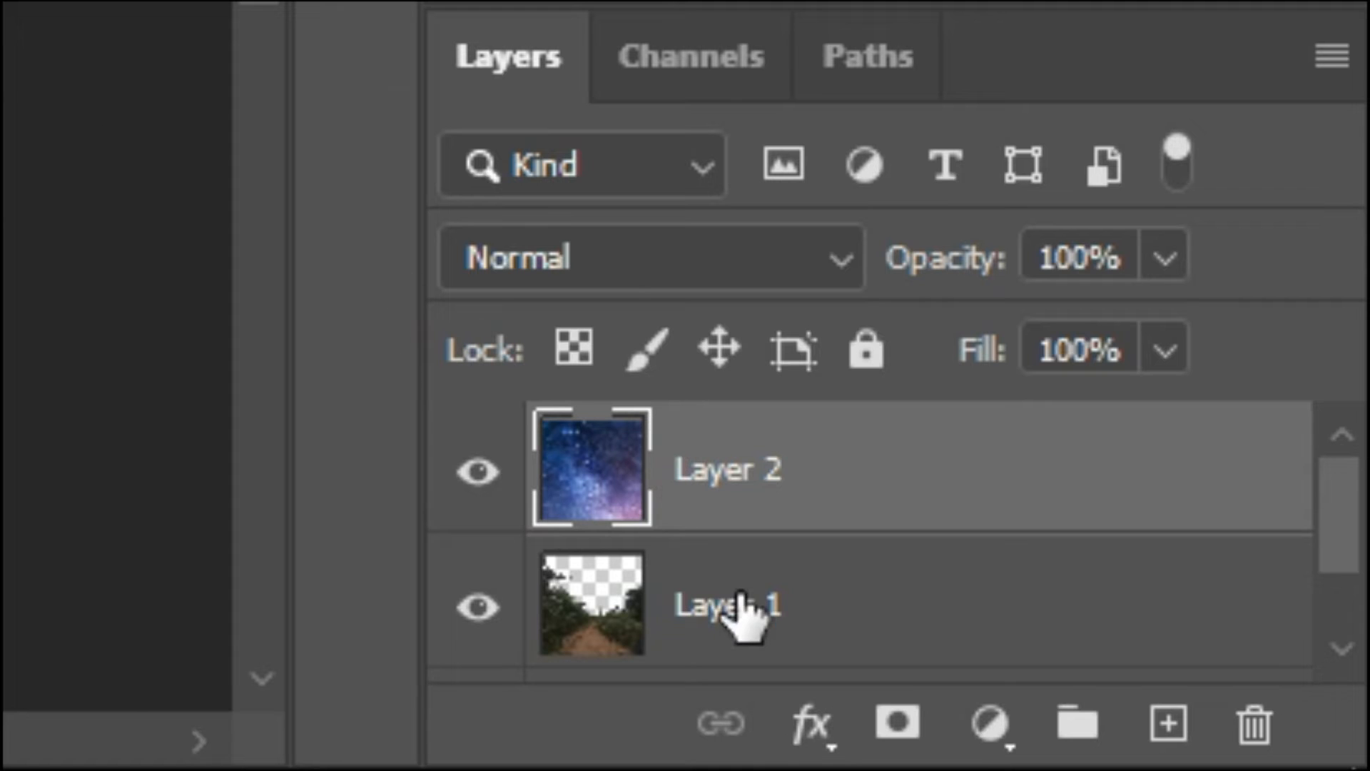
Place Layer 1 above the starry sky Layer 2 and reposition the sky behind the trees
{"action": "left_click_drag", "start_coordinate": [1181, 722], "coordinate": [1172, 681]}
{"action": "mouse_move", "coordinate": [717, 480]}
{"action": "left_mouse_down"}
{"action": "mouse_move", "coordinate": [710, 443]}
{"action": "mouse_move", "coordinate": [725, 459]}
{"action": "left_mouse_up"}
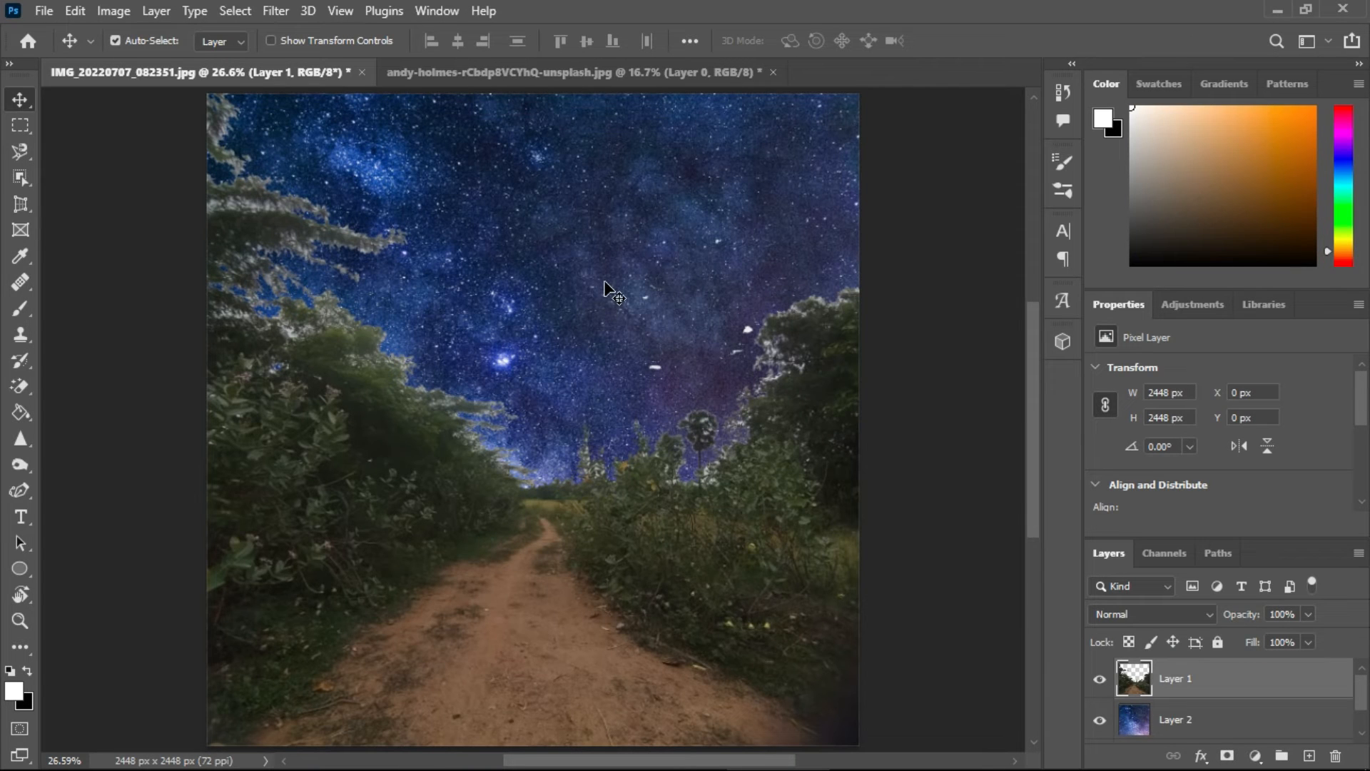
{"action": "left_click_drag", "start_coordinate": [605, 289], "coordinate": [662, 227]}
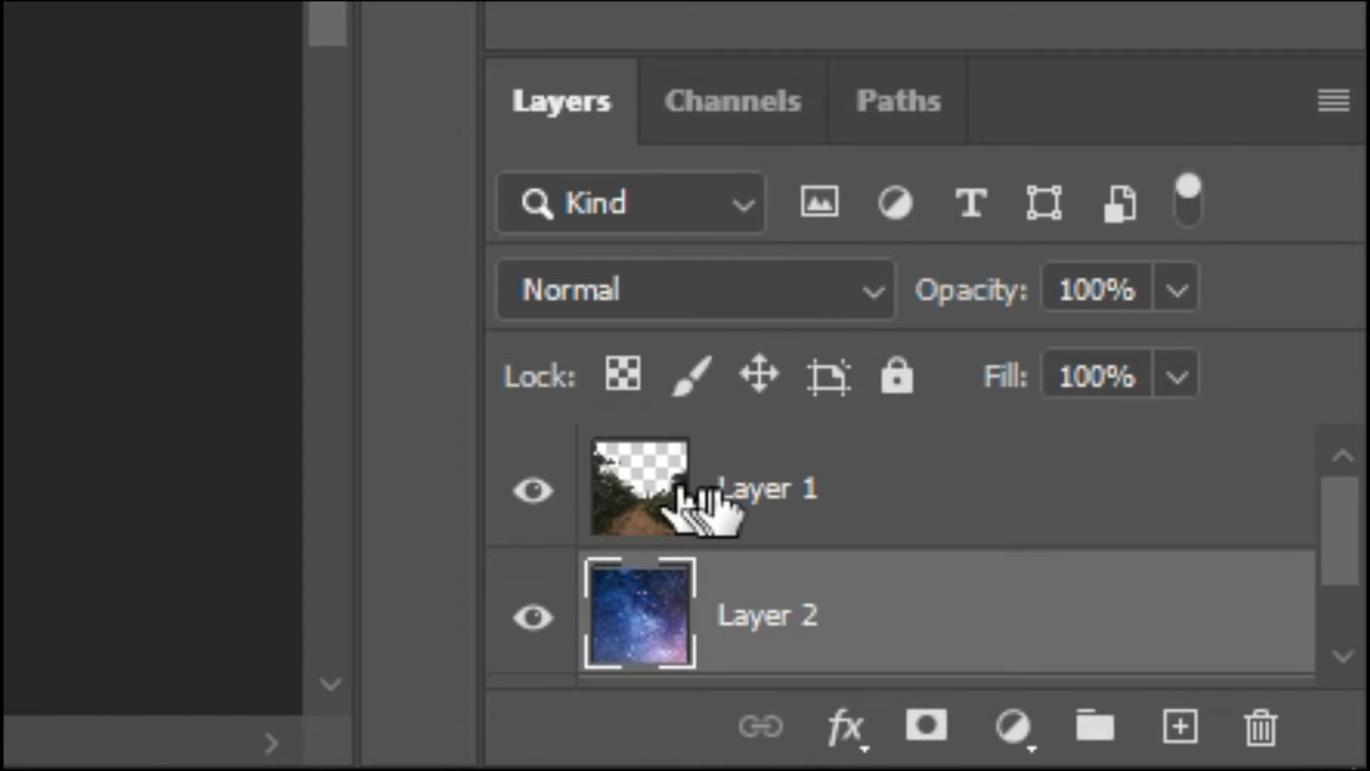
Darken the foreground Layer 1 with a Brightness/Contrast adjustment of brightness -51 and contrast 50
{"action": "left_click", "coordinate": [1163, 678]}
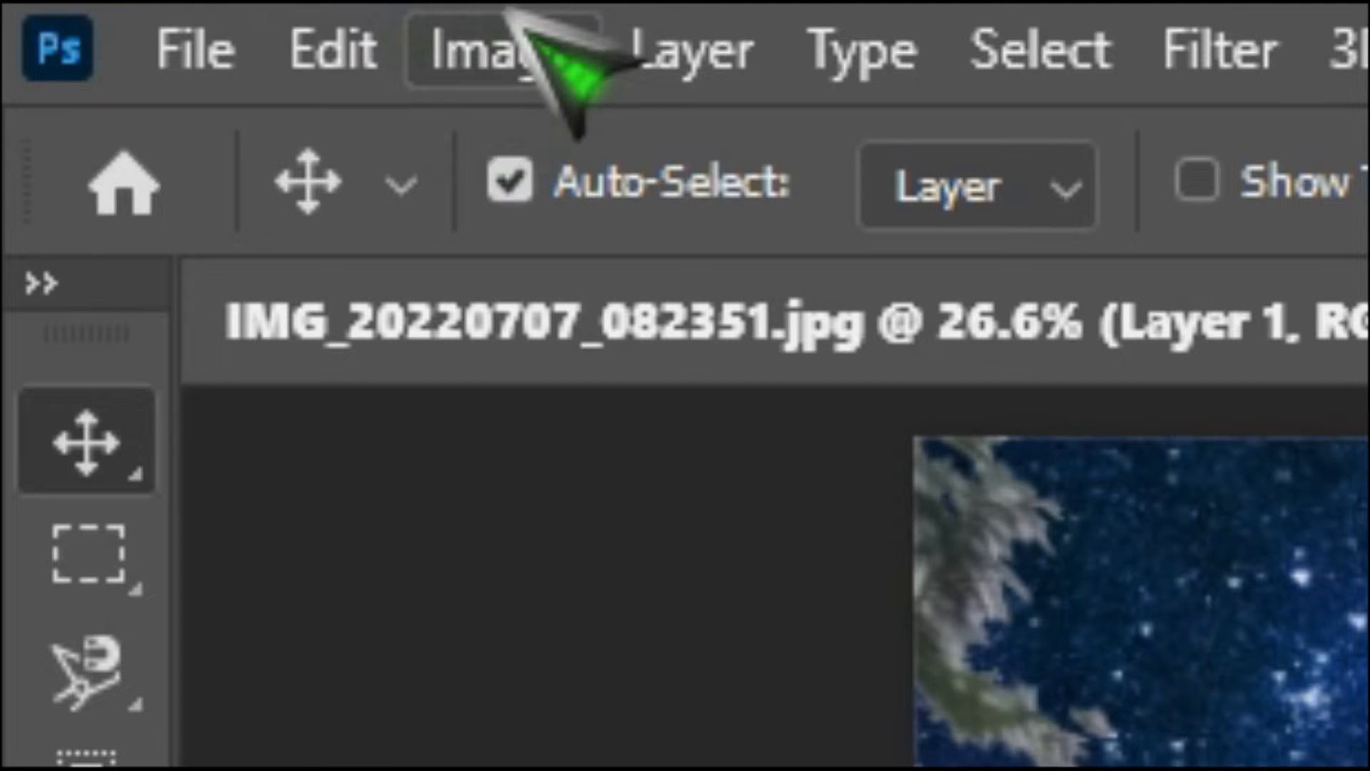
{"action": "left_click", "coordinate": [116, 10]}
{"action": "left_click", "coordinate": [503, 153]}
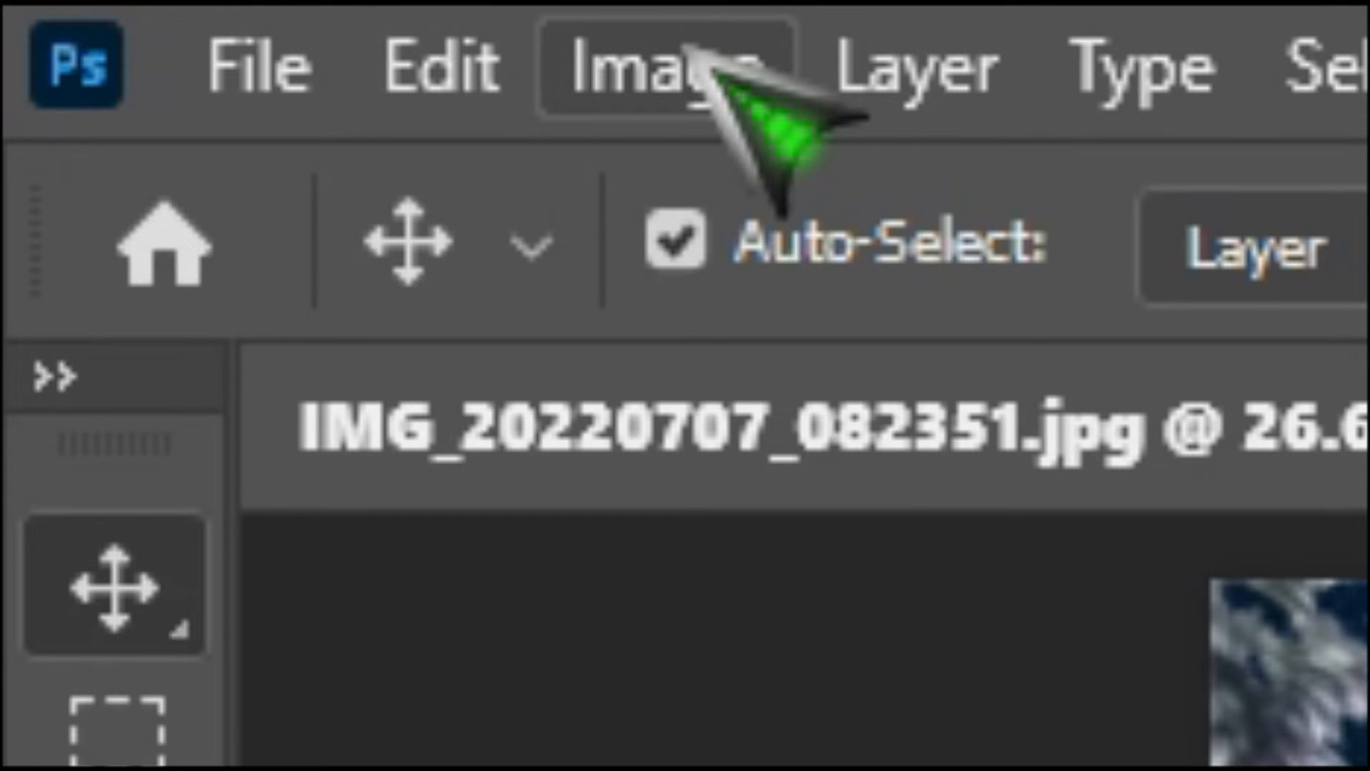
{"action": "left_click", "coordinate": [689, 53]}
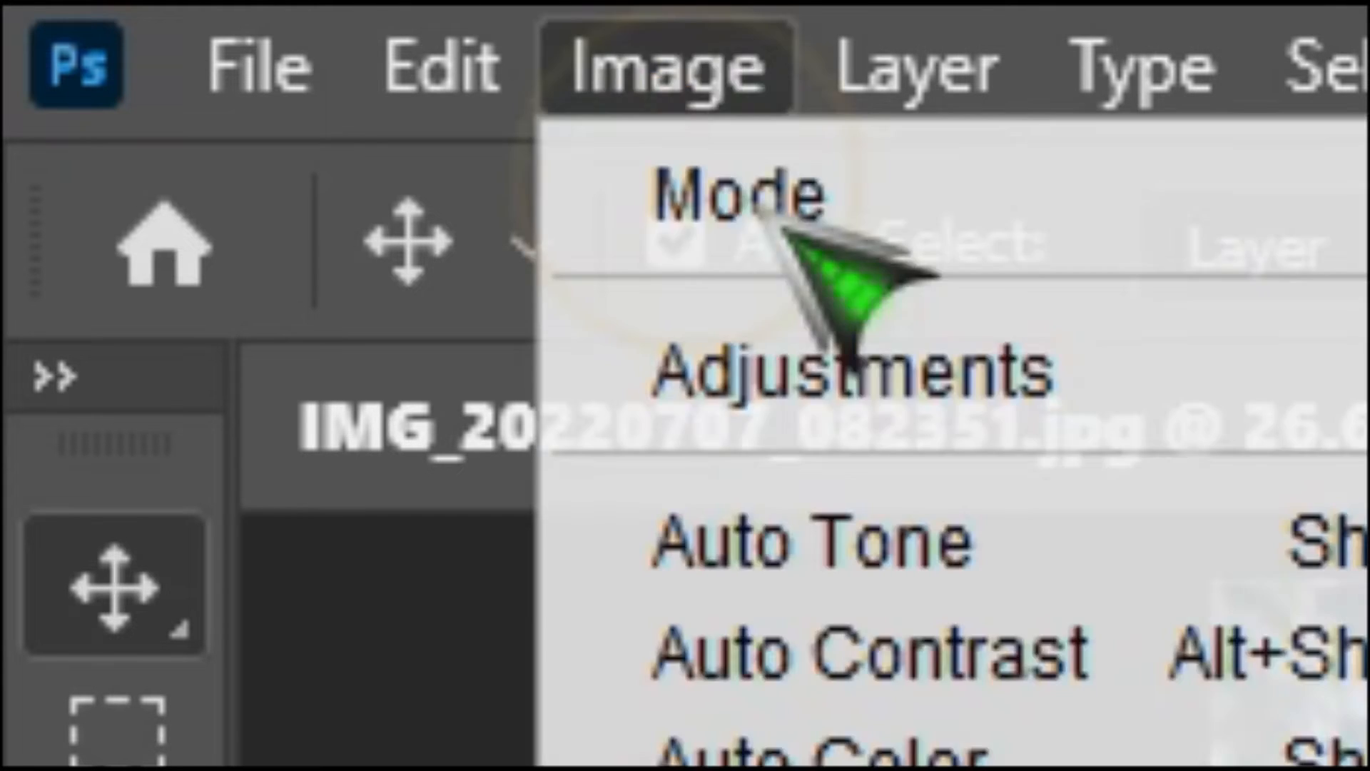
{"action": "mouse_move", "coordinate": [1356, 373]}
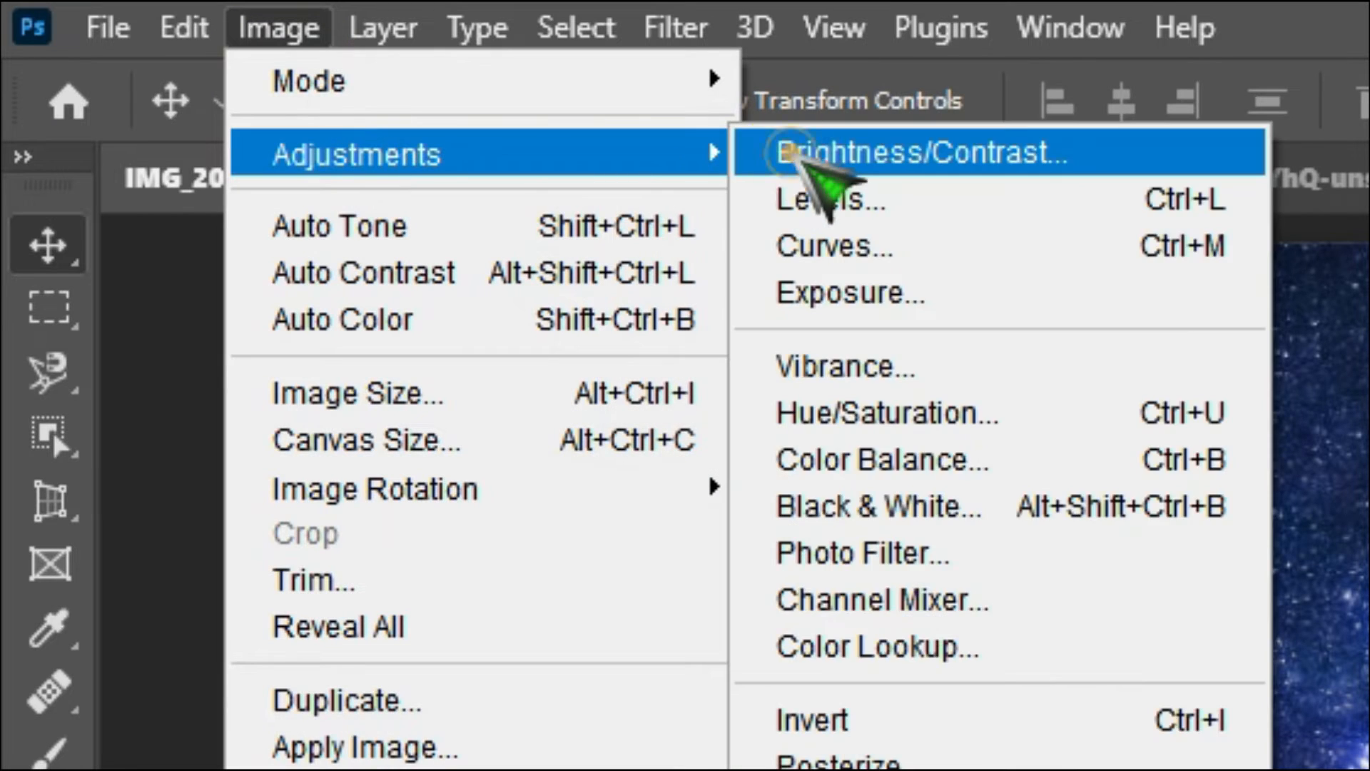
{"action": "left_click", "coordinate": [798, 156]}
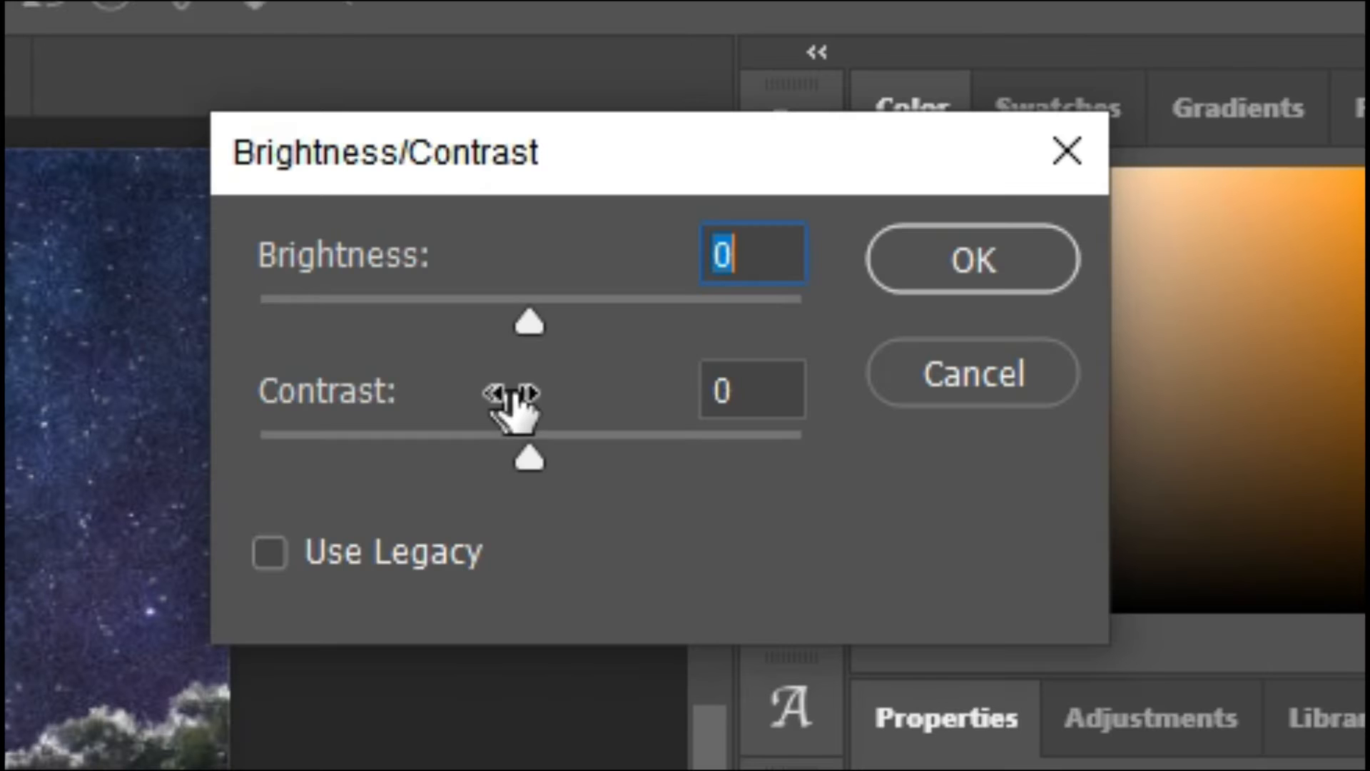
{"action": "left_click_drag", "start_coordinate": [968, 161], "coordinate": [969, 162]}
{"action": "left_click_drag", "start_coordinate": [536, 325], "coordinate": [439, 322]}
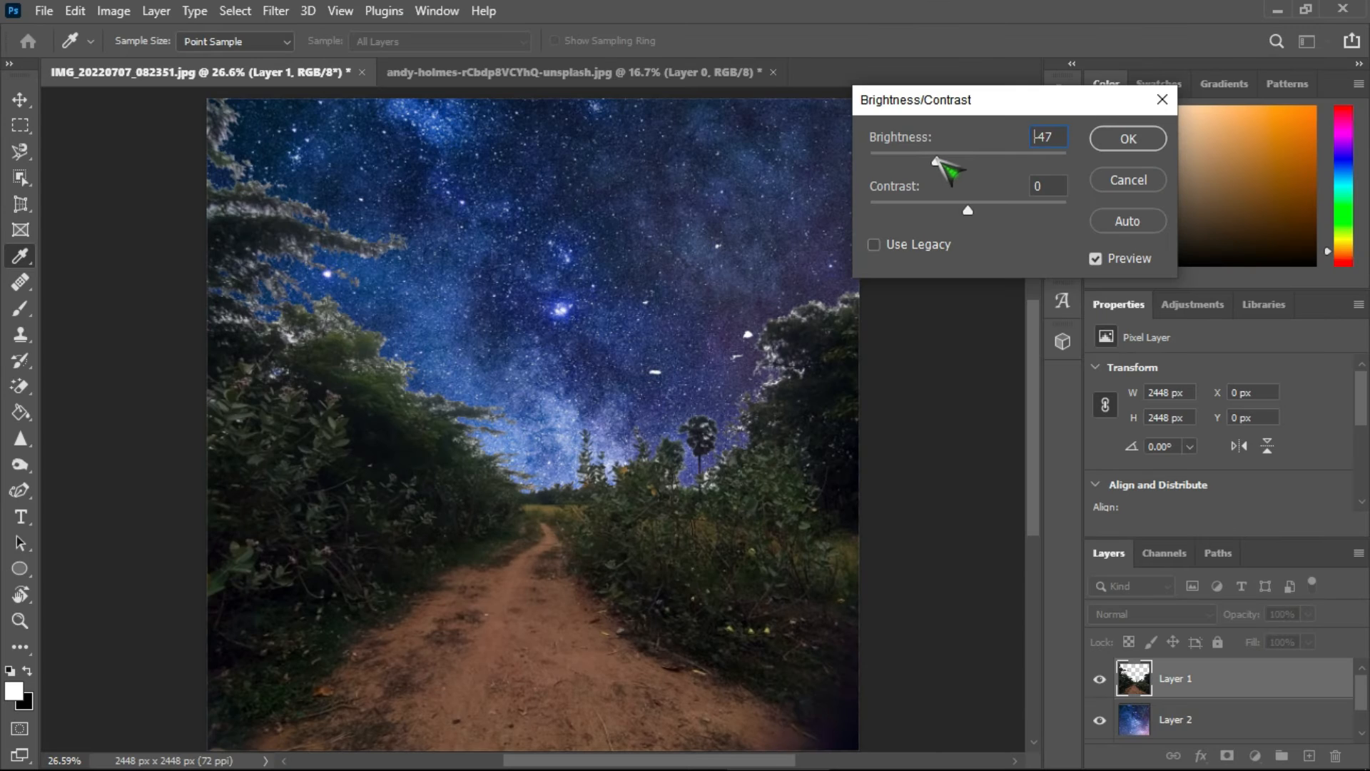
{"action": "left_click_drag", "start_coordinate": [933, 159], "coordinate": [934, 160]}
{"action": "left_click_drag", "start_coordinate": [969, 207], "coordinate": [1030, 211]}
{"action": "left_click", "coordinate": [1036, 187]}
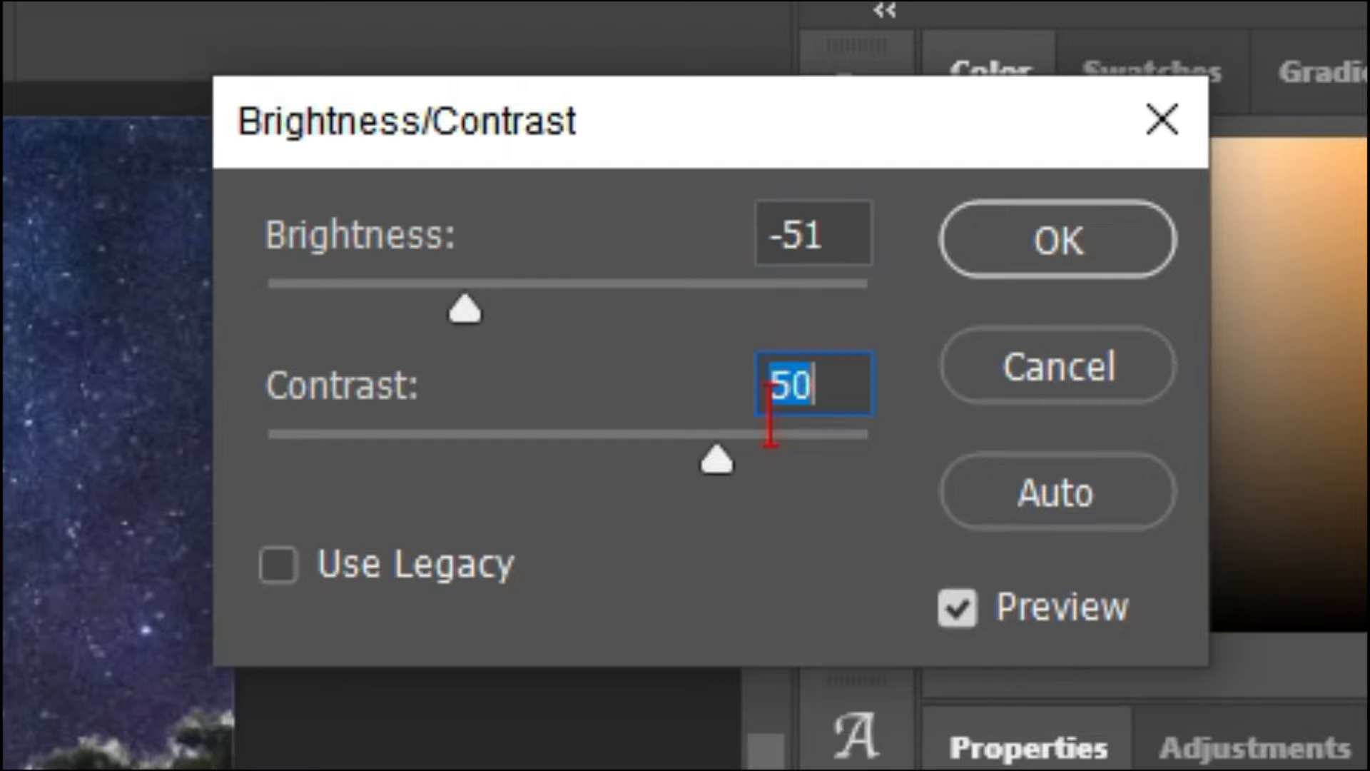
{"action": "left_click", "coordinate": [1111, 141]}
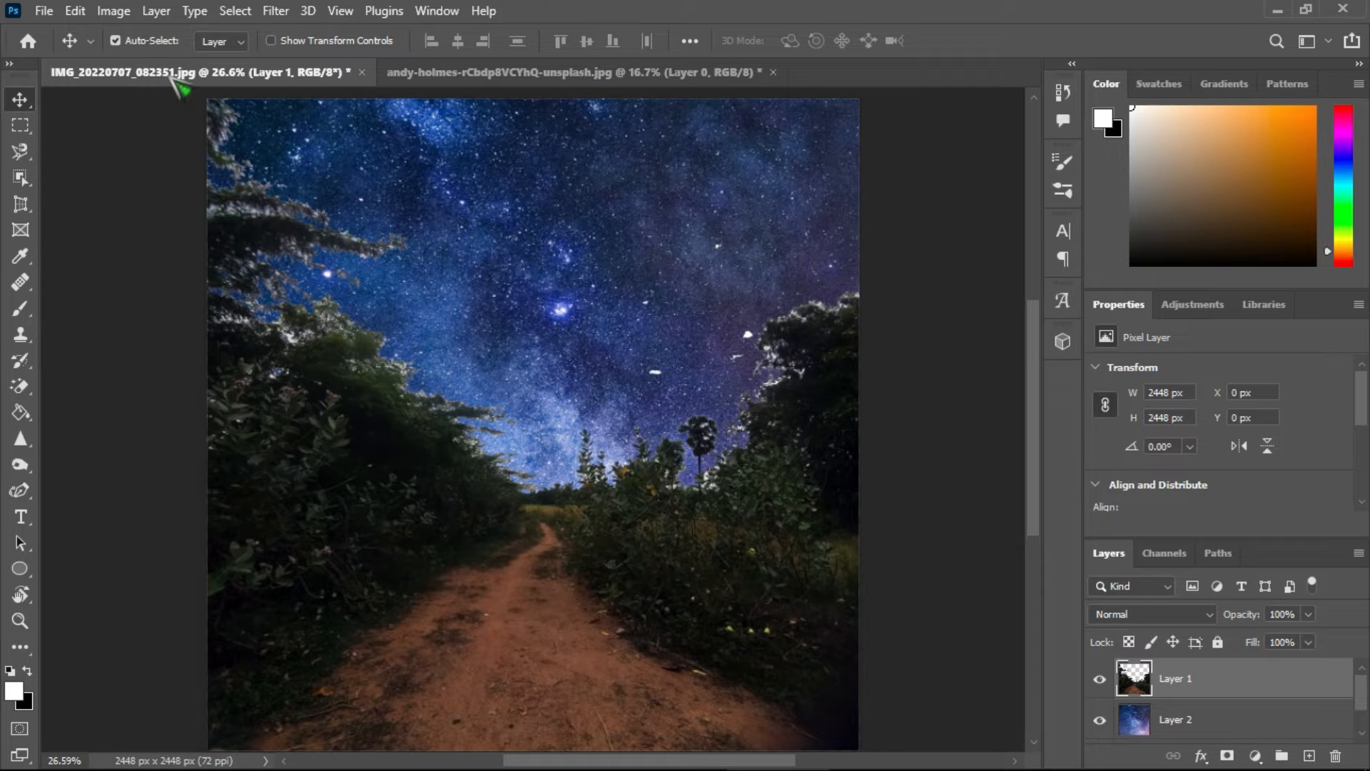
Apply a Levels adjustment to Layer 1 with the black input level set to 8
{"action": "left_click", "coordinate": [112, 12]}
{"action": "mouse_move", "coordinate": [151, 62]}
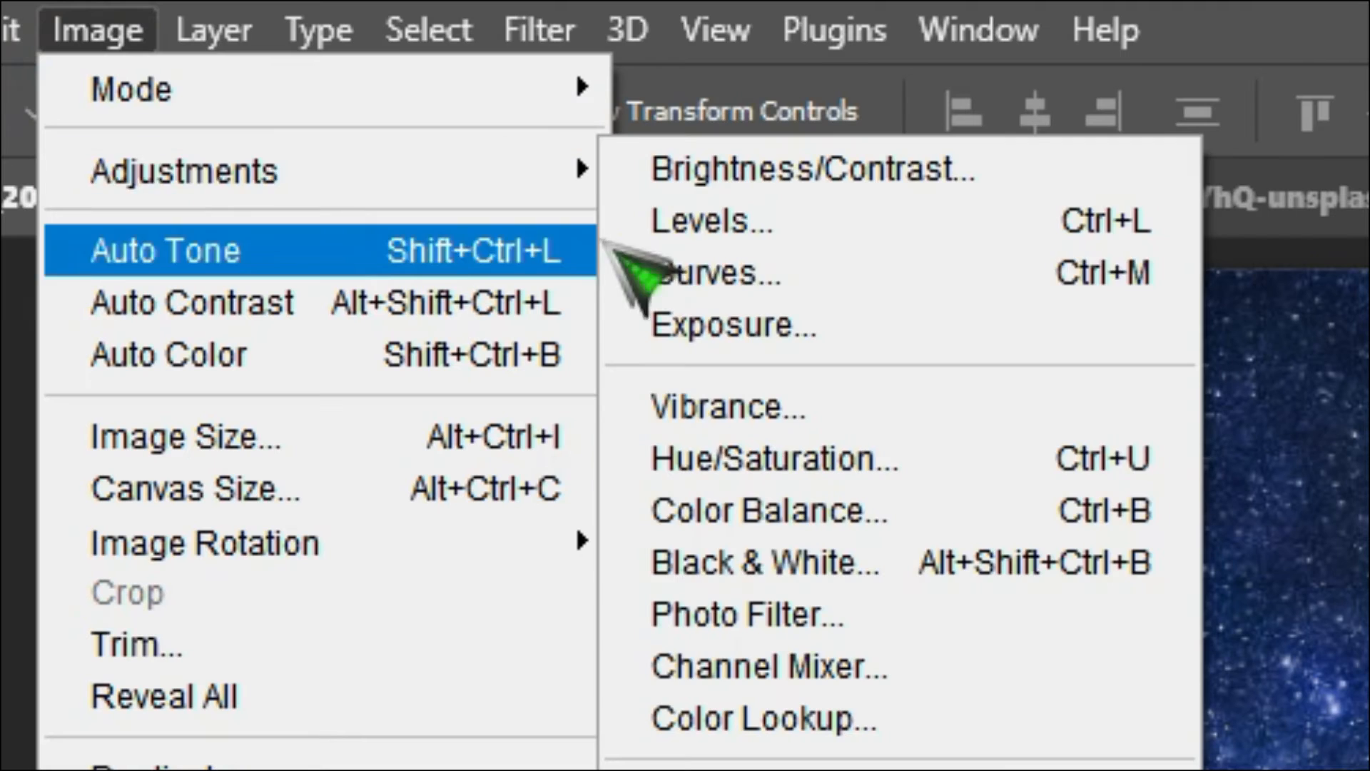
{"action": "left_click", "coordinate": [678, 225]}
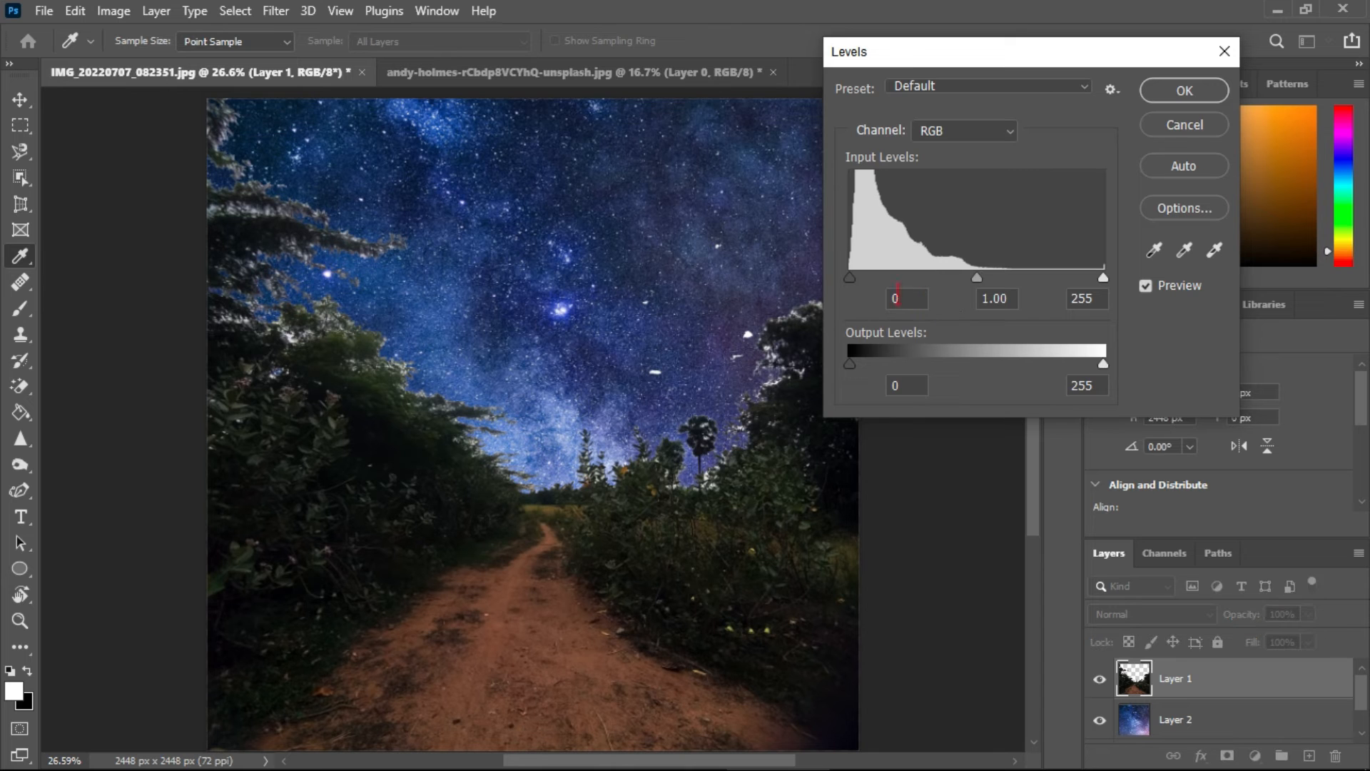
{"action": "left_click_drag", "start_coordinate": [851, 279], "coordinate": [860, 278]}
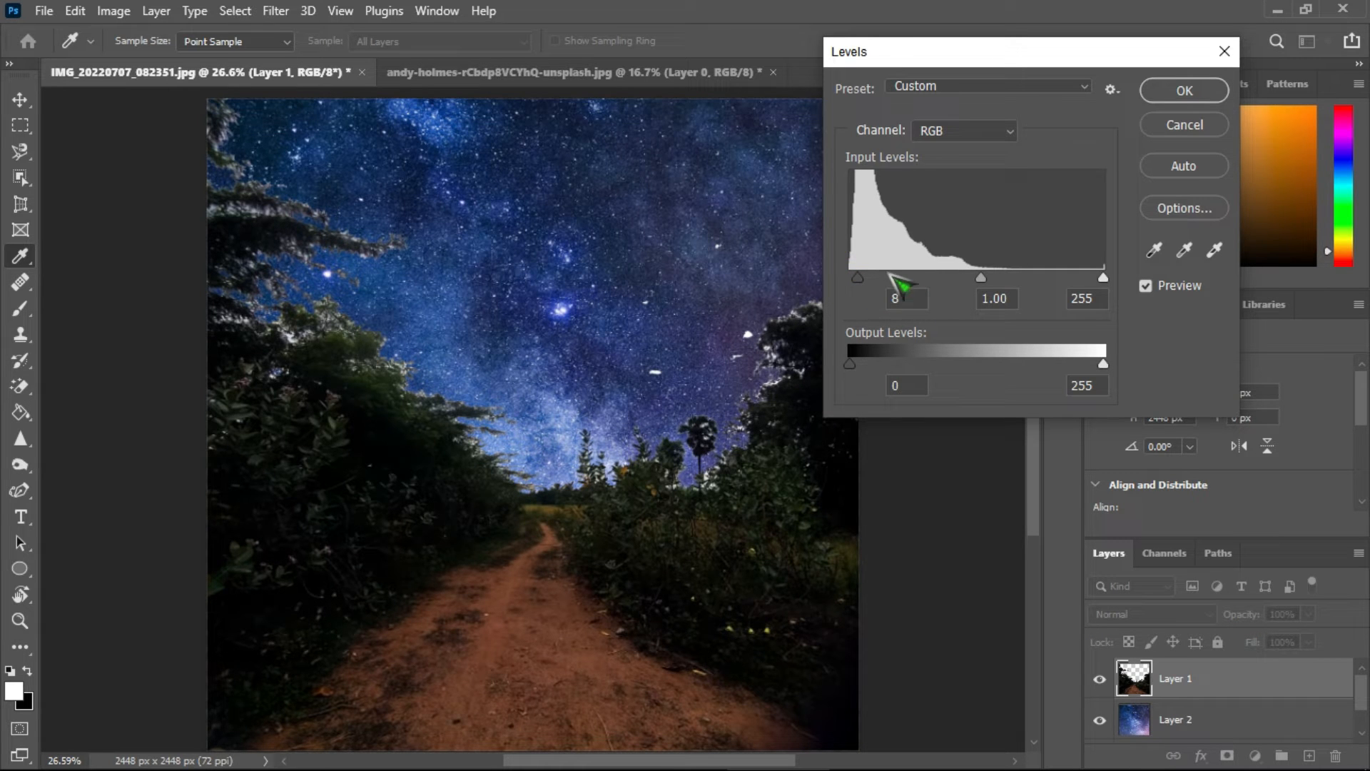
{"action": "left_click", "coordinate": [1185, 90]}
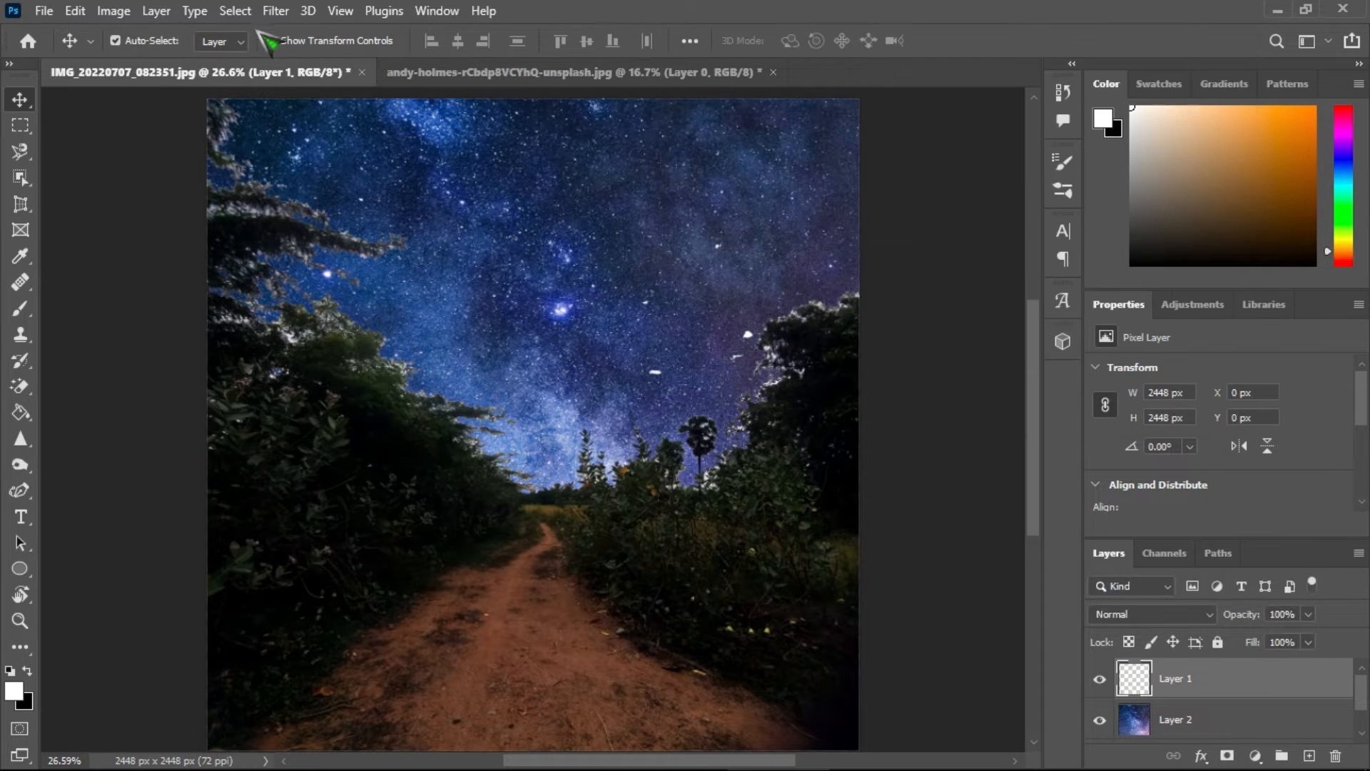
Apply a Vibrance adjustment to Layer 1, raising the vibrance and setting the saturation to +21
{"action": "left_click", "coordinate": [111, 11]}
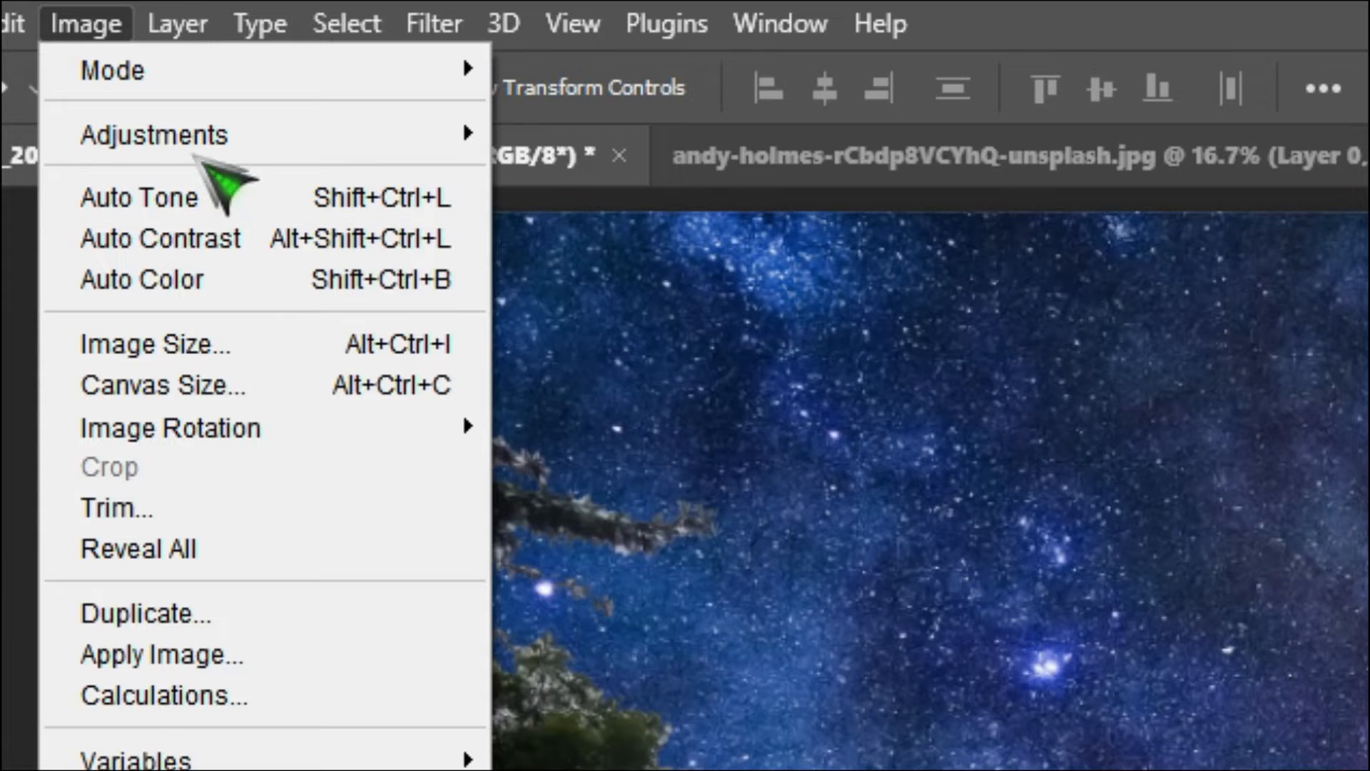
{"action": "mouse_move", "coordinate": [335, 140]}
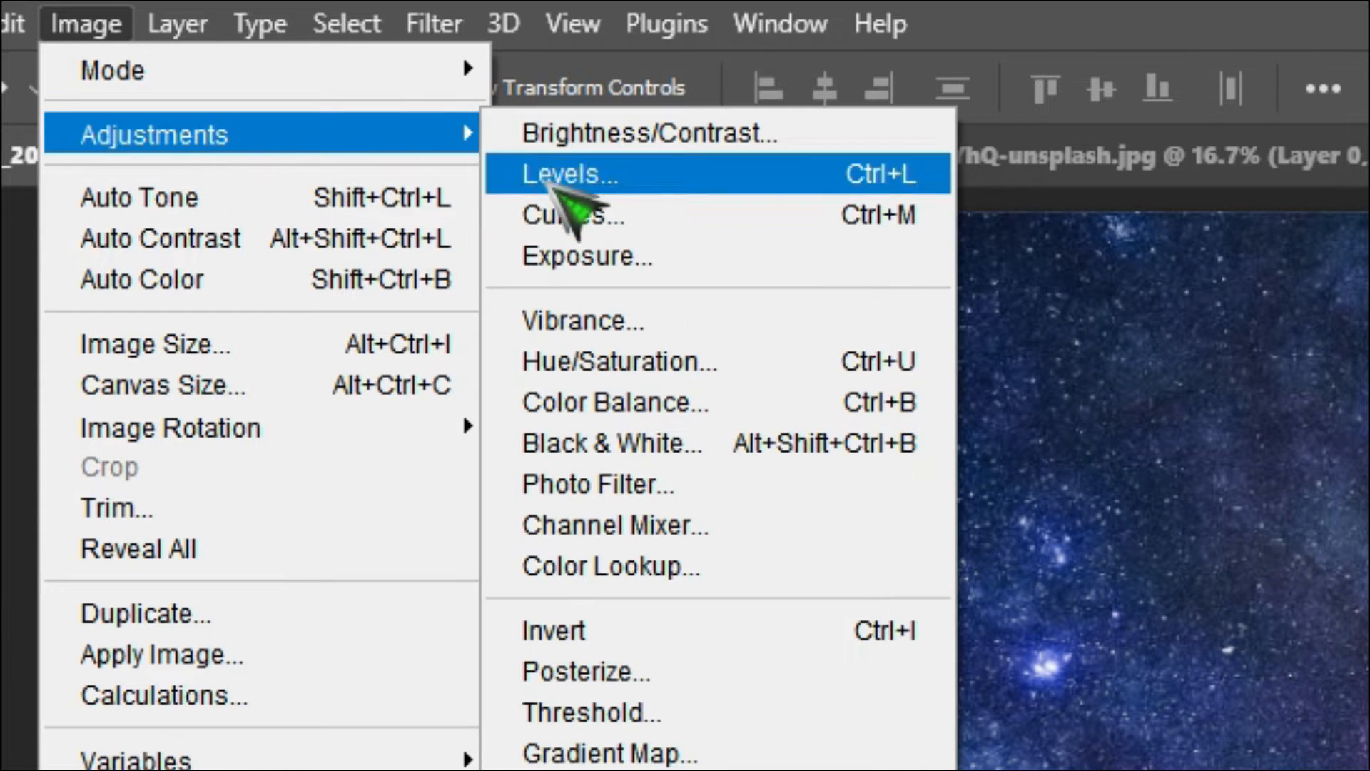
{"action": "left_click", "coordinate": [607, 320]}
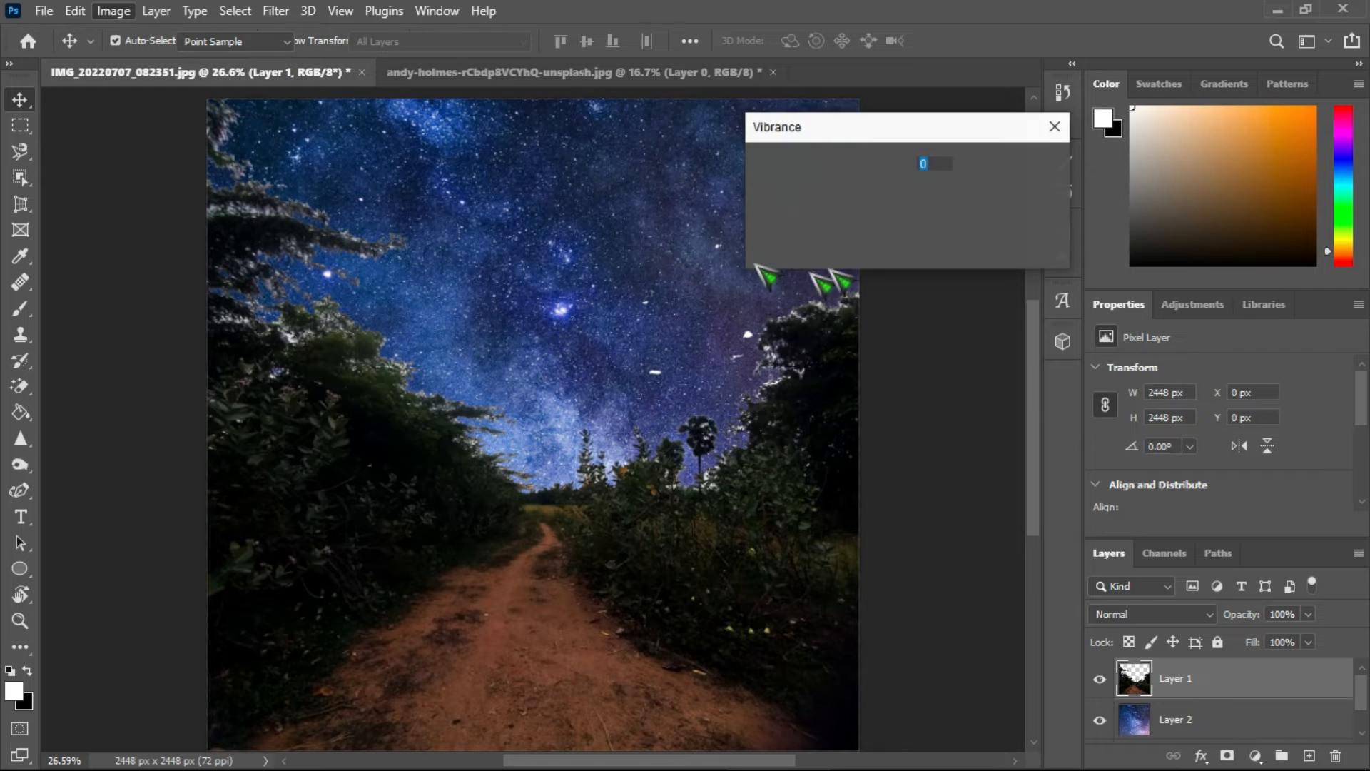
{"action": "left_click_drag", "start_coordinate": [862, 195], "coordinate": [881, 194]}
{"action": "left_click_drag", "start_coordinate": [861, 254], "coordinate": [892, 251]}
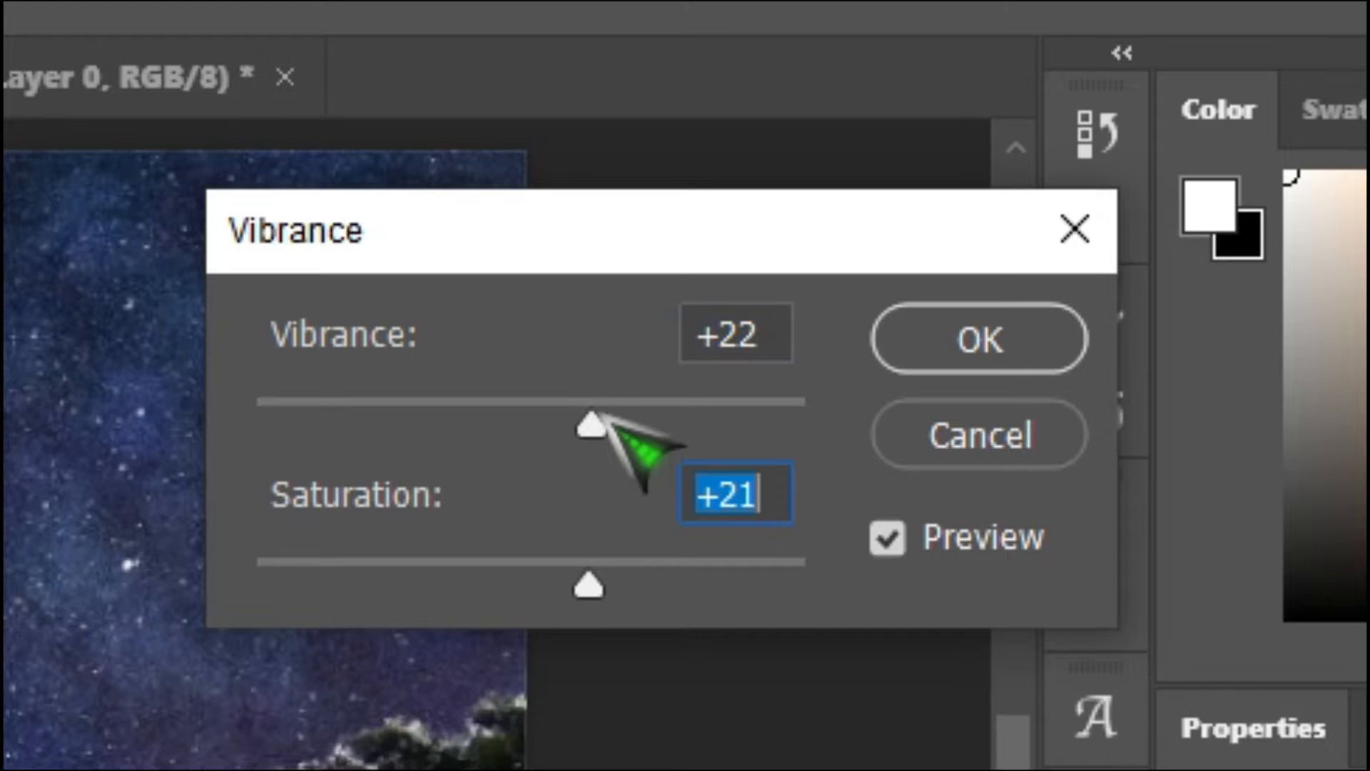
{"action": "left_click_drag", "start_coordinate": [887, 195], "coordinate": [894, 196]}
{"action": "left_click", "coordinate": [972, 318]}
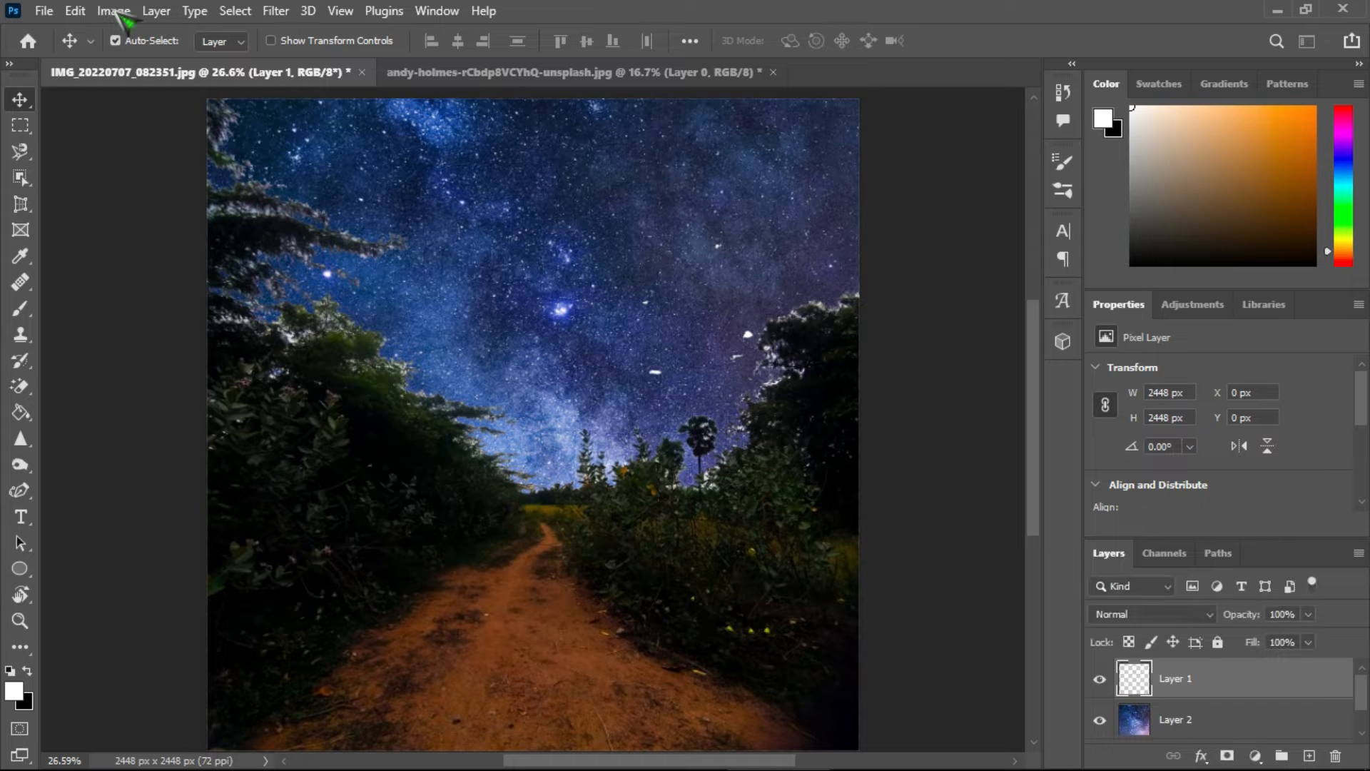
Recolor the road and trees on Layer 1 with a Hue/Saturation adjustment, setting the hue to -140
{"action": "left_click", "coordinate": [118, 13]}
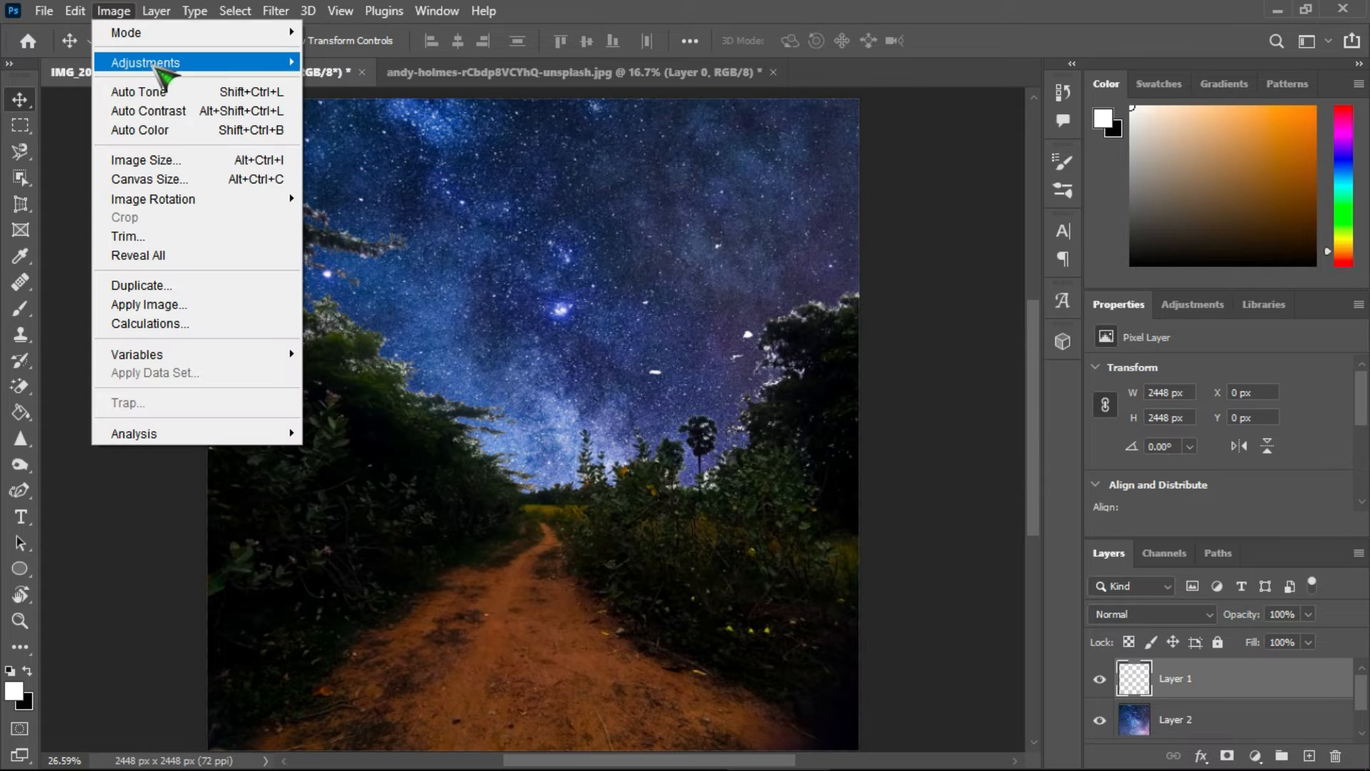
{"action": "mouse_move", "coordinate": [205, 66]}
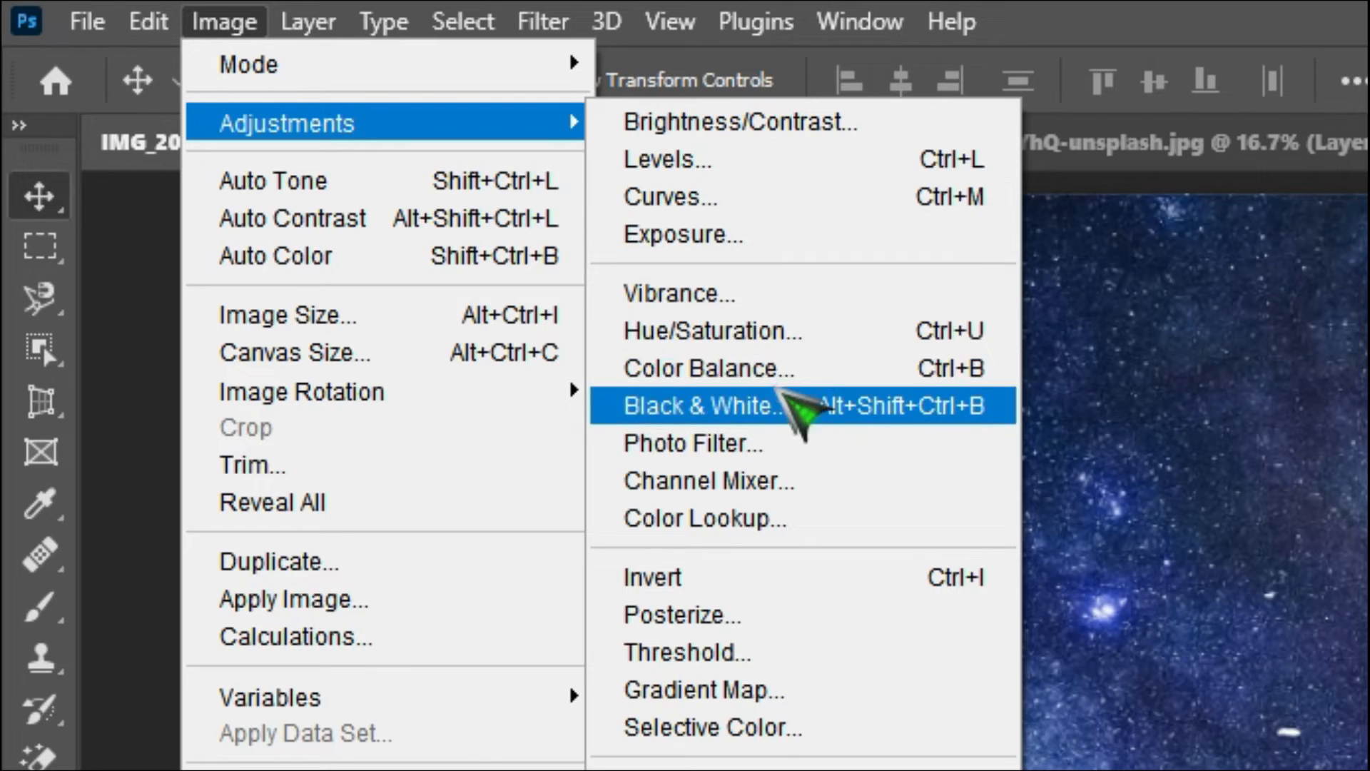
{"action": "left_click", "coordinate": [776, 344]}
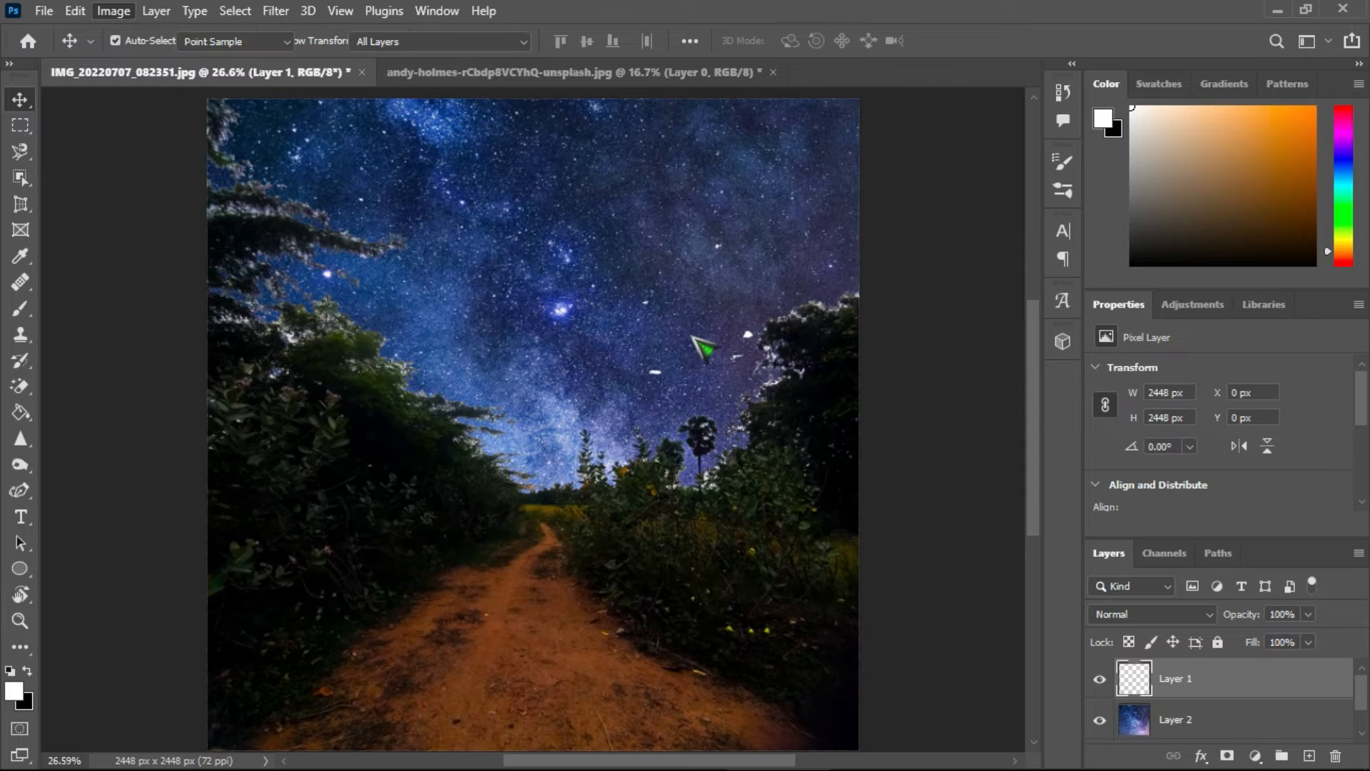
{"action": "left_click_drag", "start_coordinate": [1034, 312], "coordinate": [1026, 315]}
{"action": "left_click_drag", "start_coordinate": [1034, 264], "coordinate": [1046, 264]}
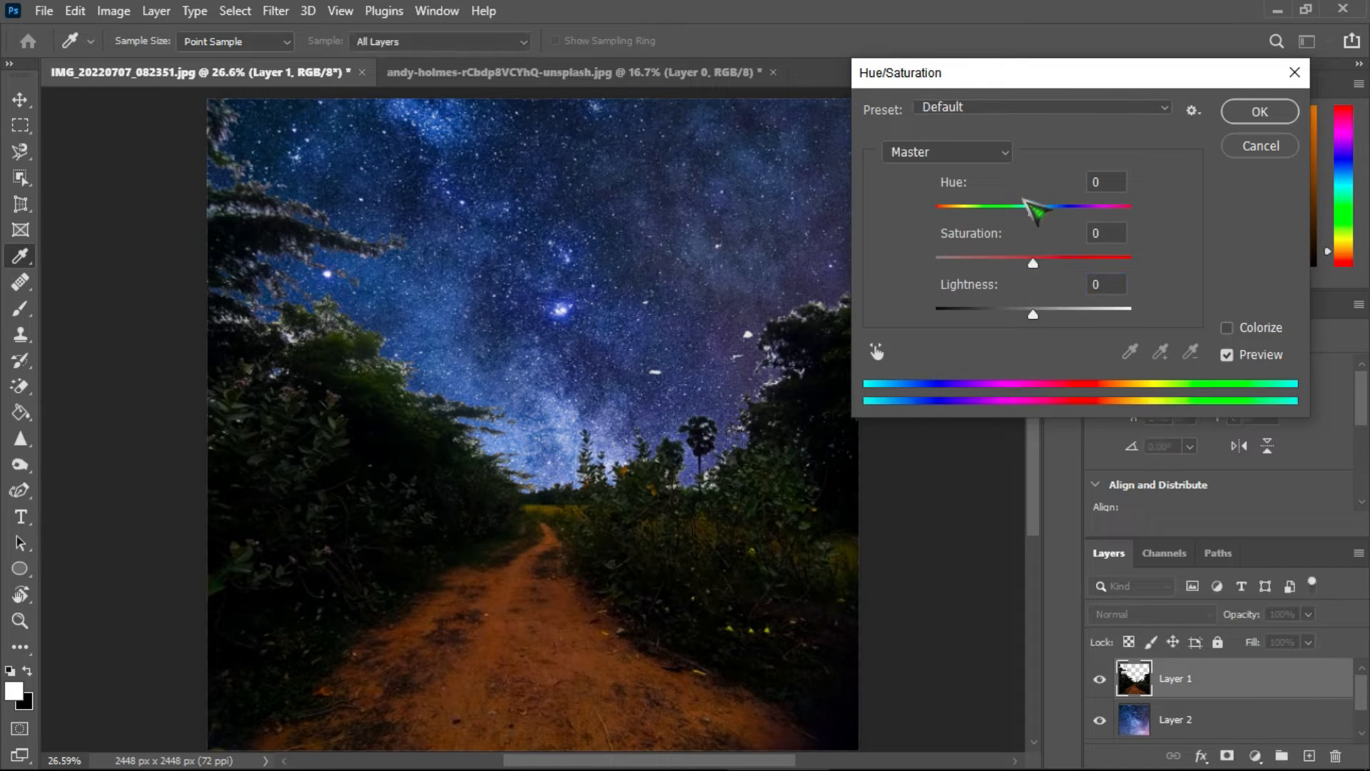
{"action": "left_click_drag", "start_coordinate": [1034, 212], "coordinate": [950, 213]}
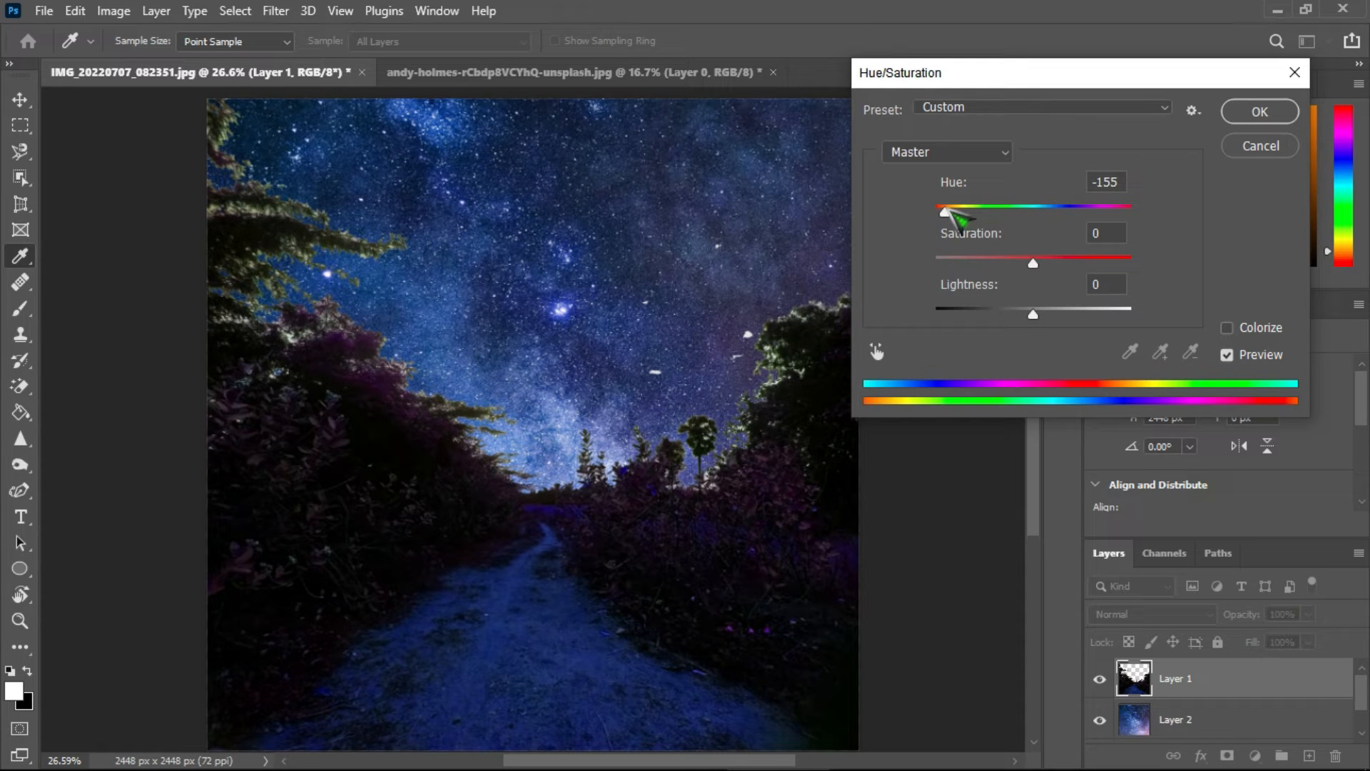
{"action": "left_click_drag", "start_coordinate": [947, 212], "coordinate": [959, 216]}
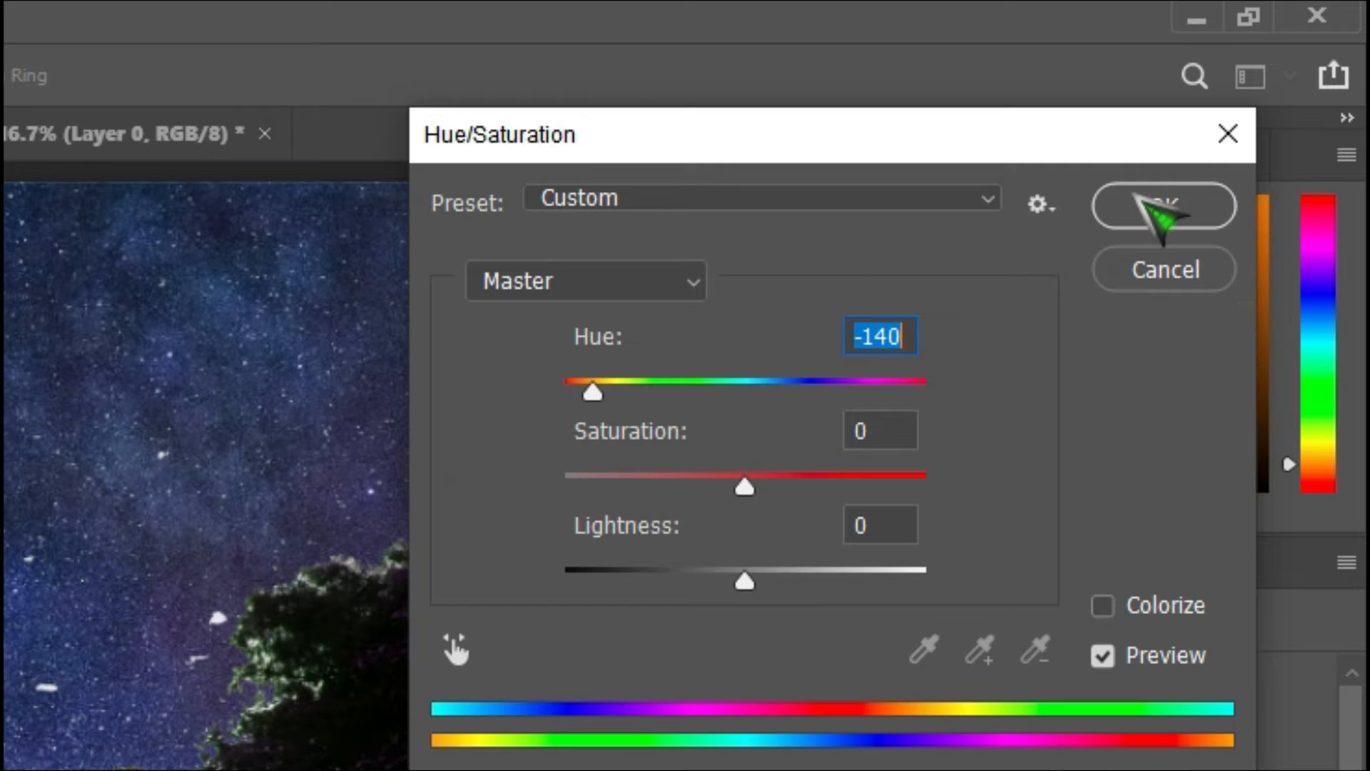
{"action": "left_click", "coordinate": [1142, 204]}
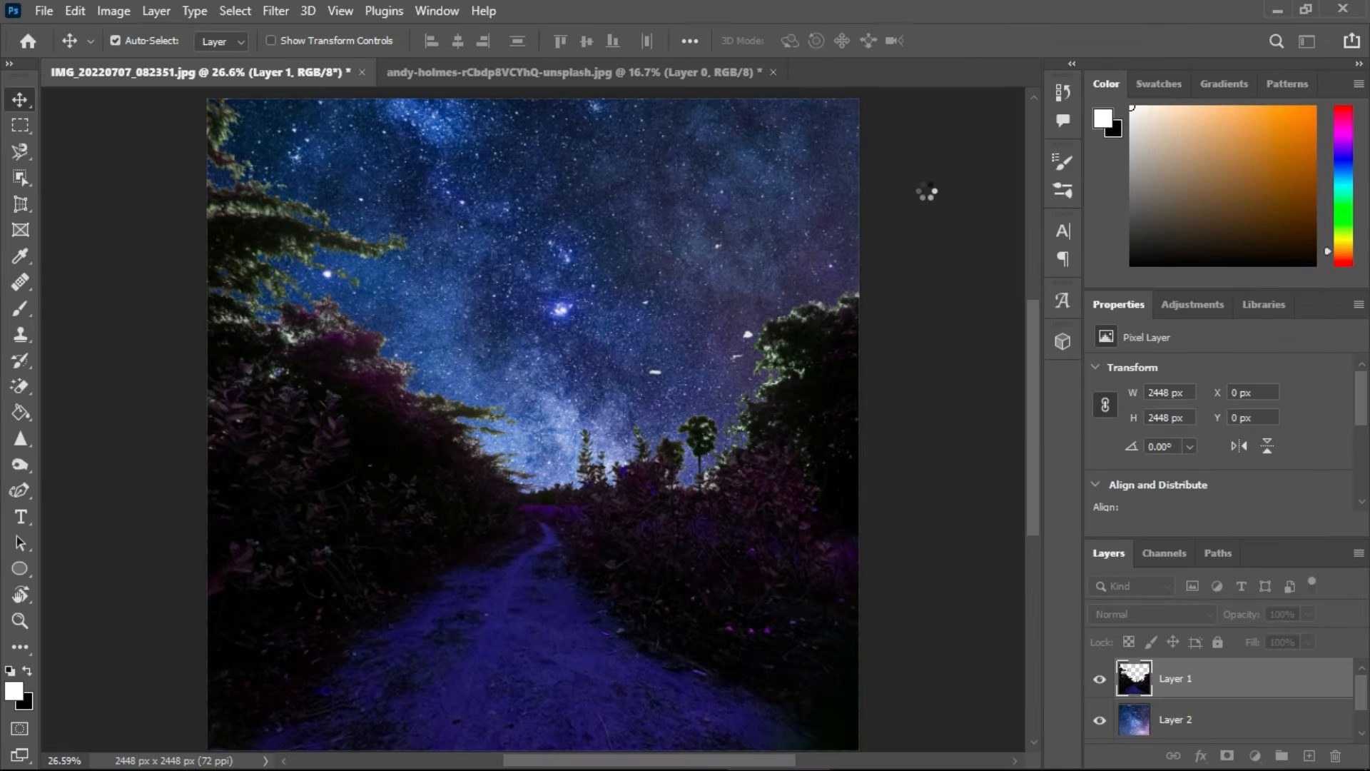
Select the starry sky Layer 2 and open the image of the full moon on a black background
{"action": "left_click", "coordinate": [756, 250]}
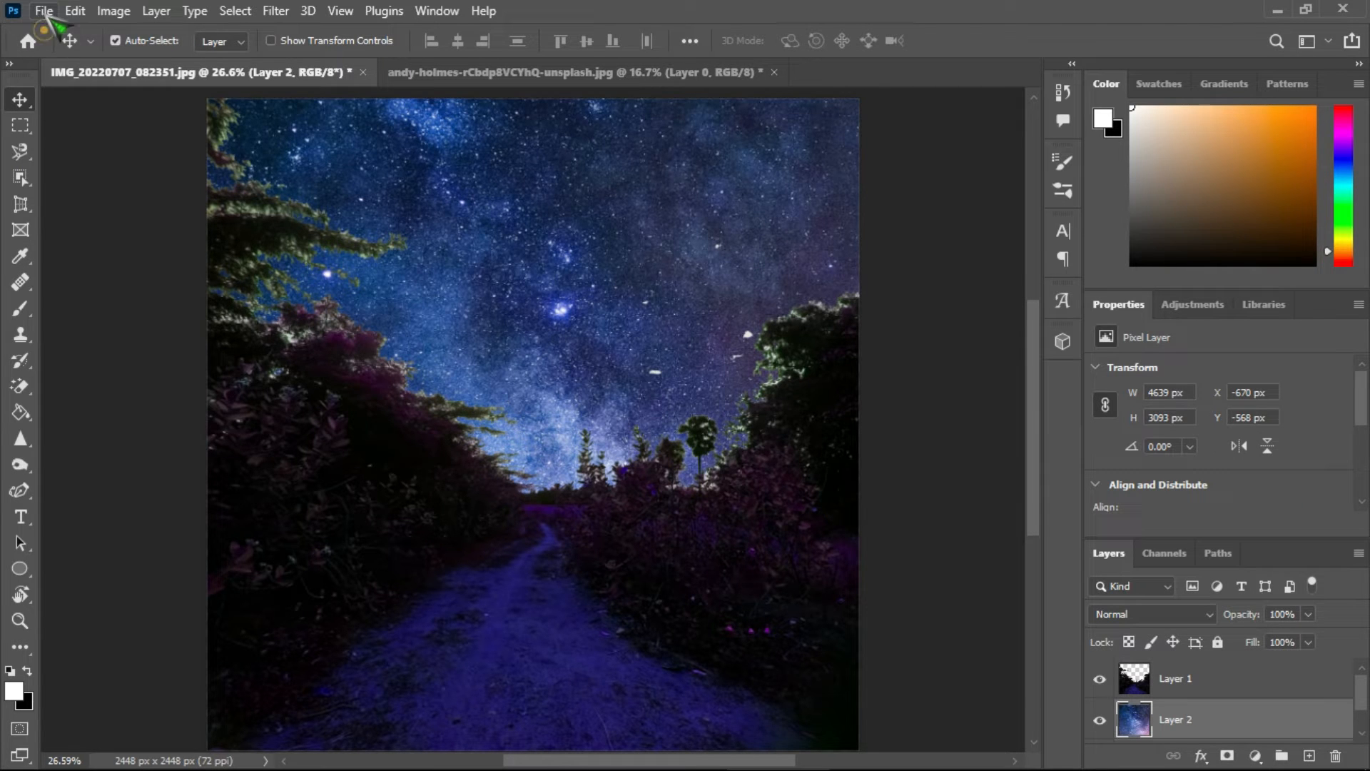
{"action": "left_click", "coordinate": [44, 15]}
{"action": "left_click", "coordinate": [64, 51]}
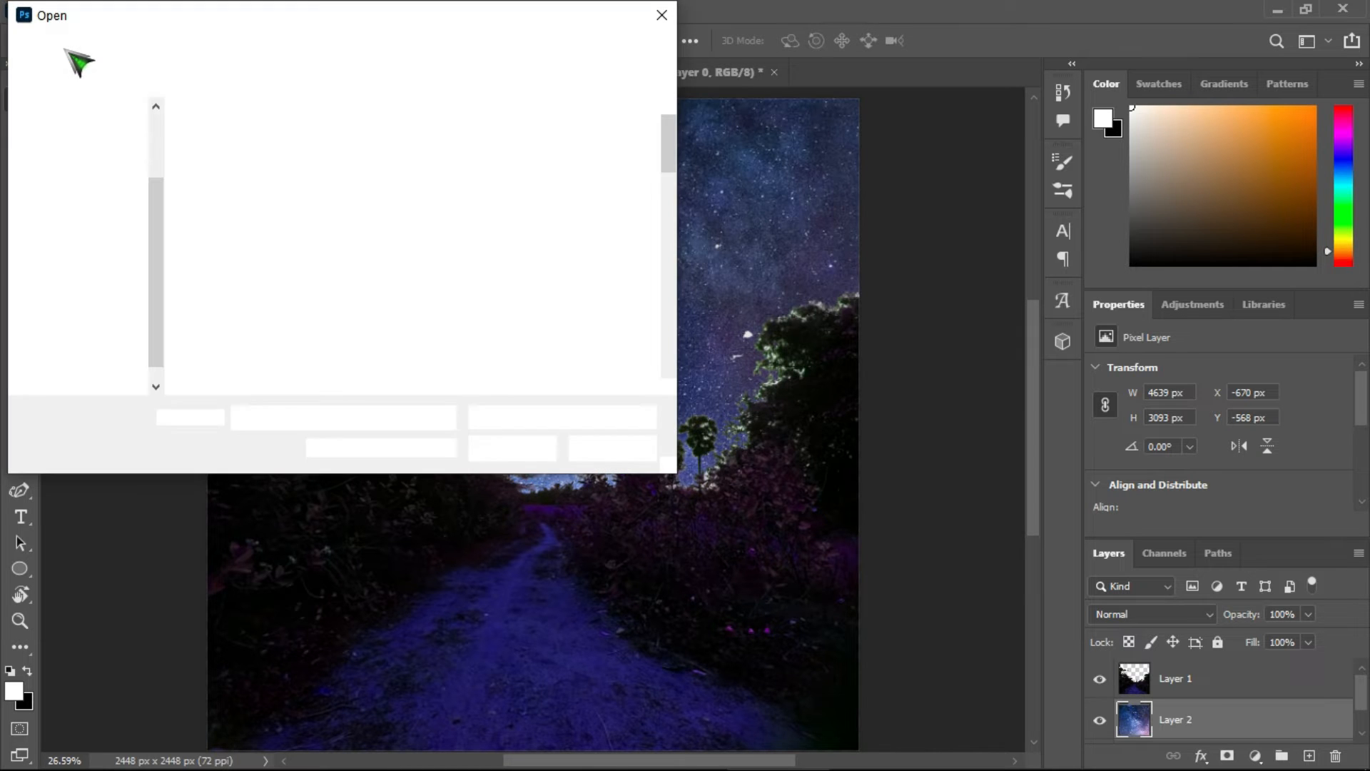
{"action": "double_click", "coordinate": [357, 306]}
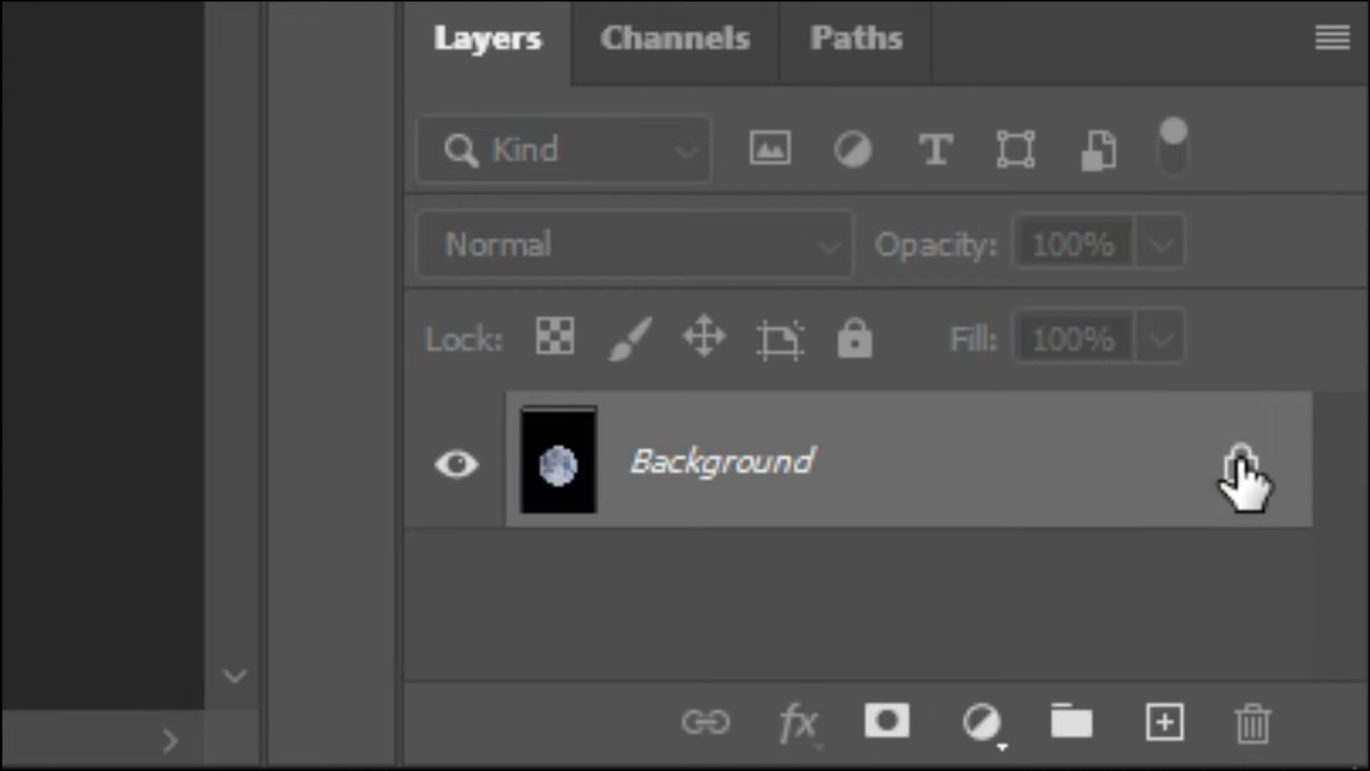
Unlock the moon image's Background layer and remove the black area around the moon with the Magic Eraser tool
{"action": "left_click", "coordinate": [1332, 679]}
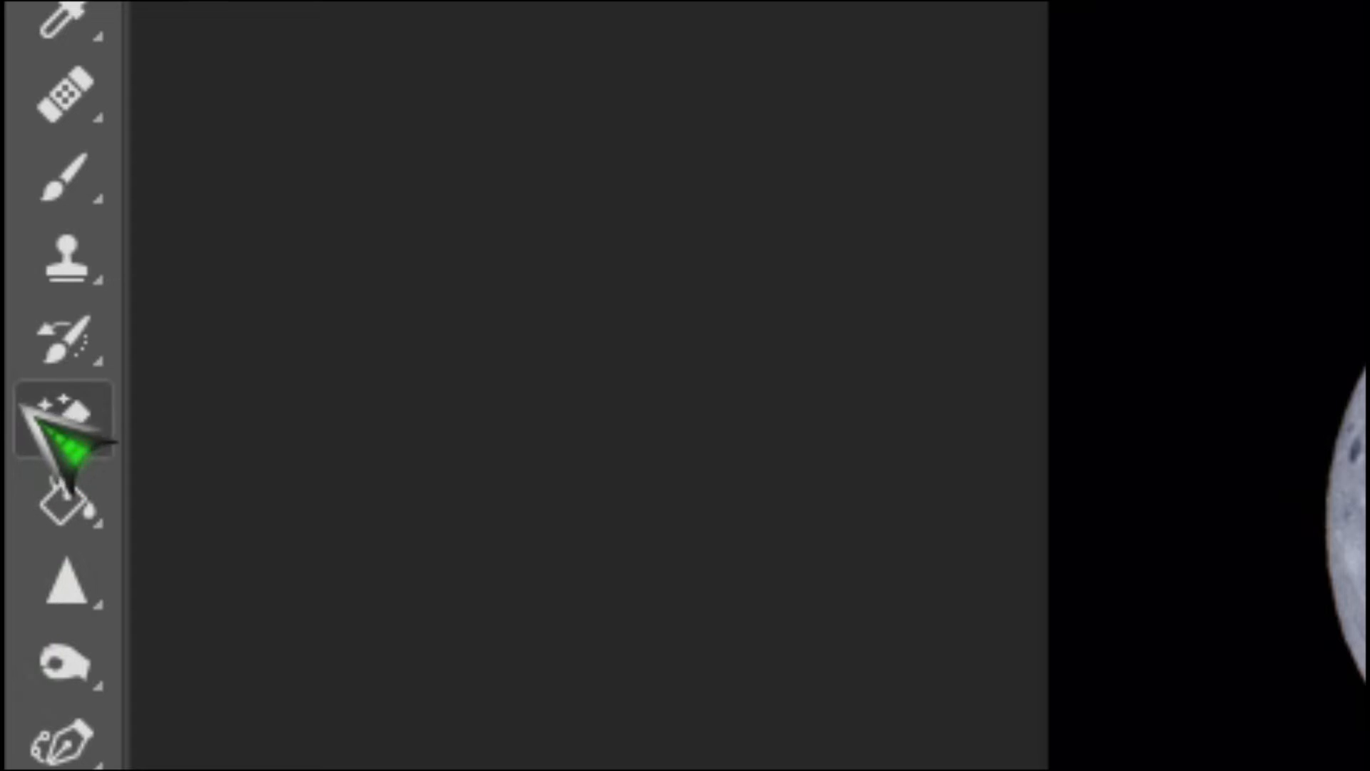
{"action": "left_click", "coordinate": [29, 383]}
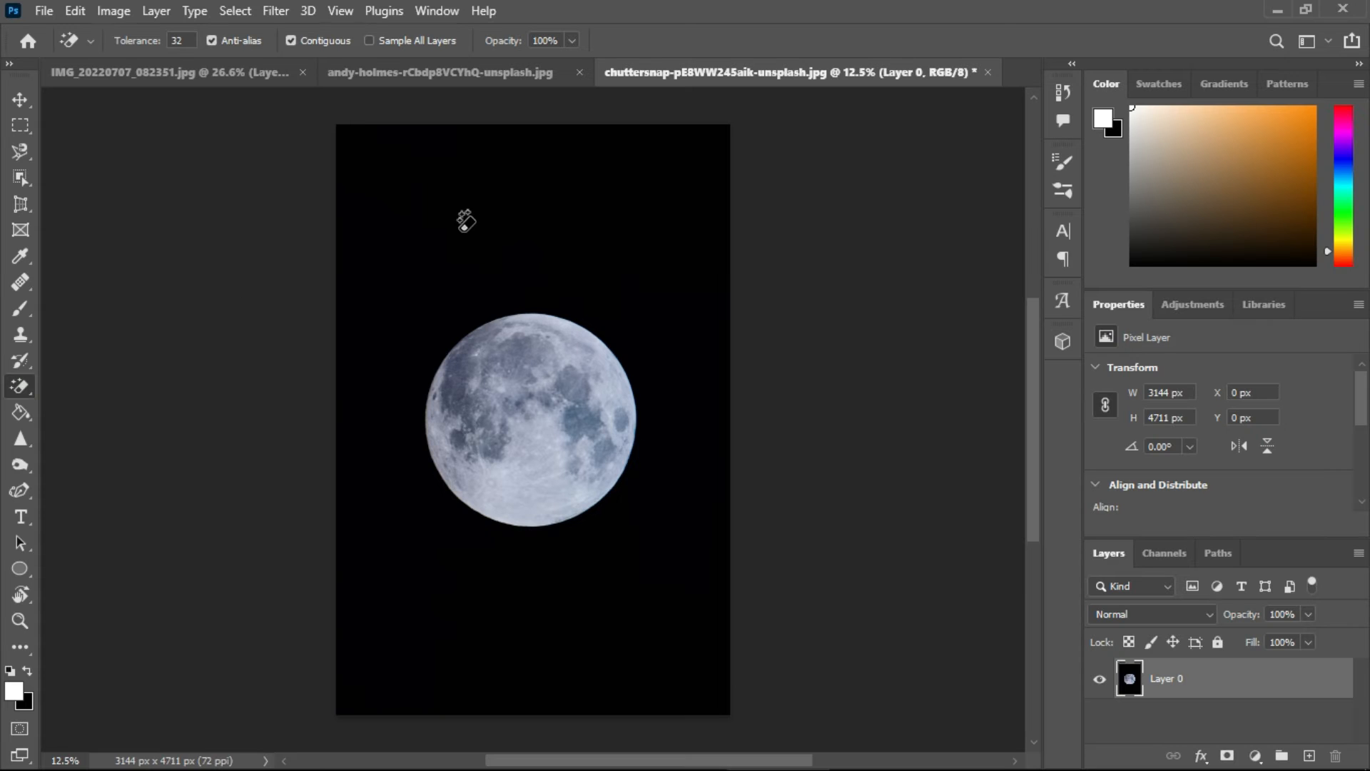
{"action": "left_click", "coordinate": [466, 227]}
Bring the cut-out moon into the dirt road photo with the Move tool, accepting the color profile conversion
{"action": "left_click", "coordinate": [20, 100]}
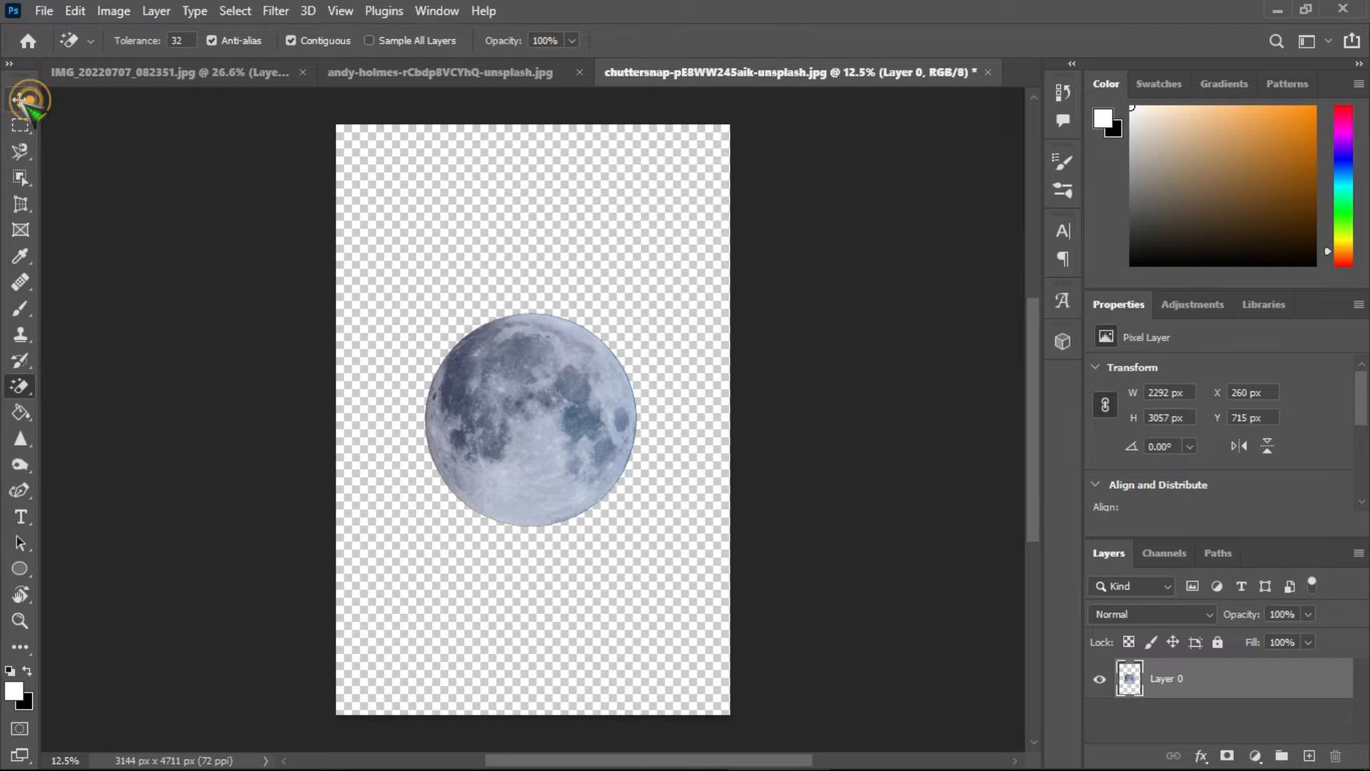
{"action": "left_click_drag", "start_coordinate": [508, 393], "coordinate": [273, 118]}
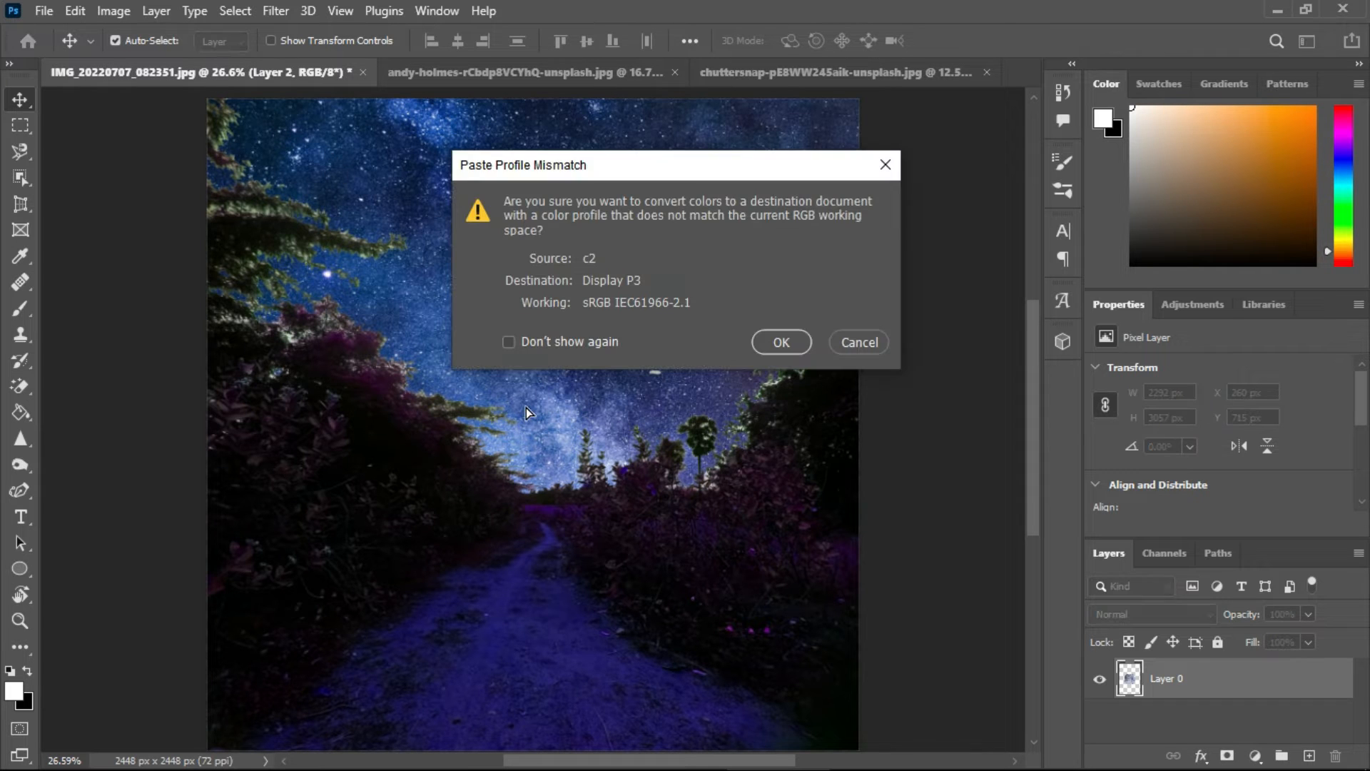
{"action": "left_click", "coordinate": [782, 342]}
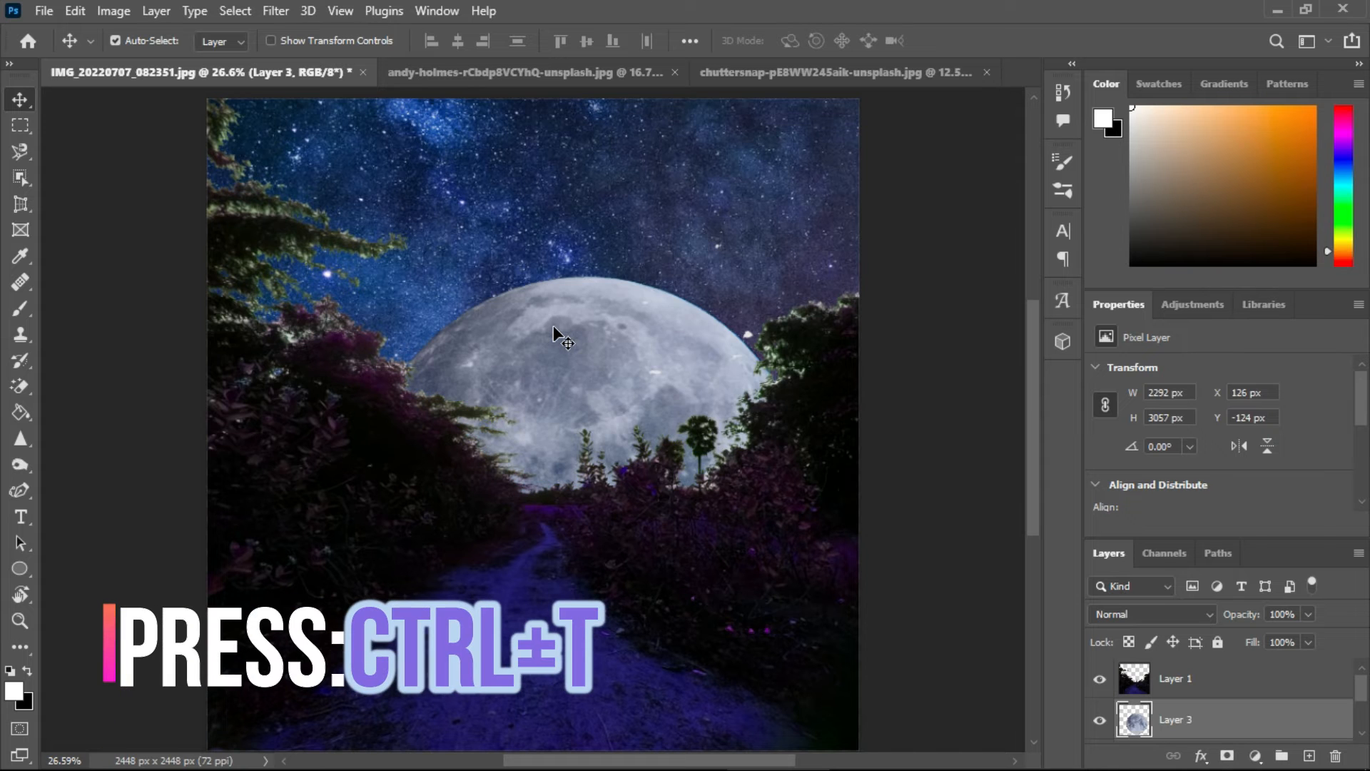
Scale the moon on Layer 3 down to about 60% with Free Transform and position it in the upper sky
{"action": "left_click_drag", "start_coordinate": [559, 383], "coordinate": [594, 318]}
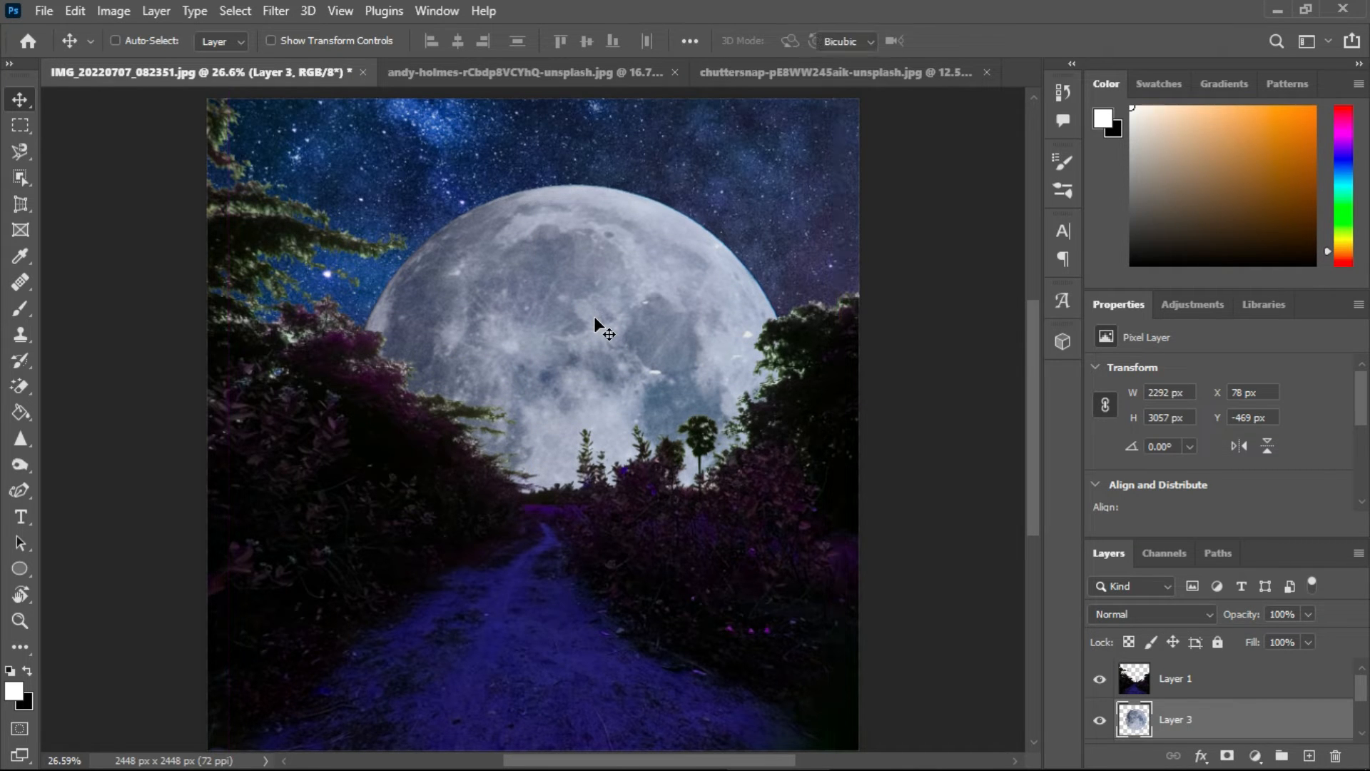
{"action": "key", "text": "ctrl+t"}
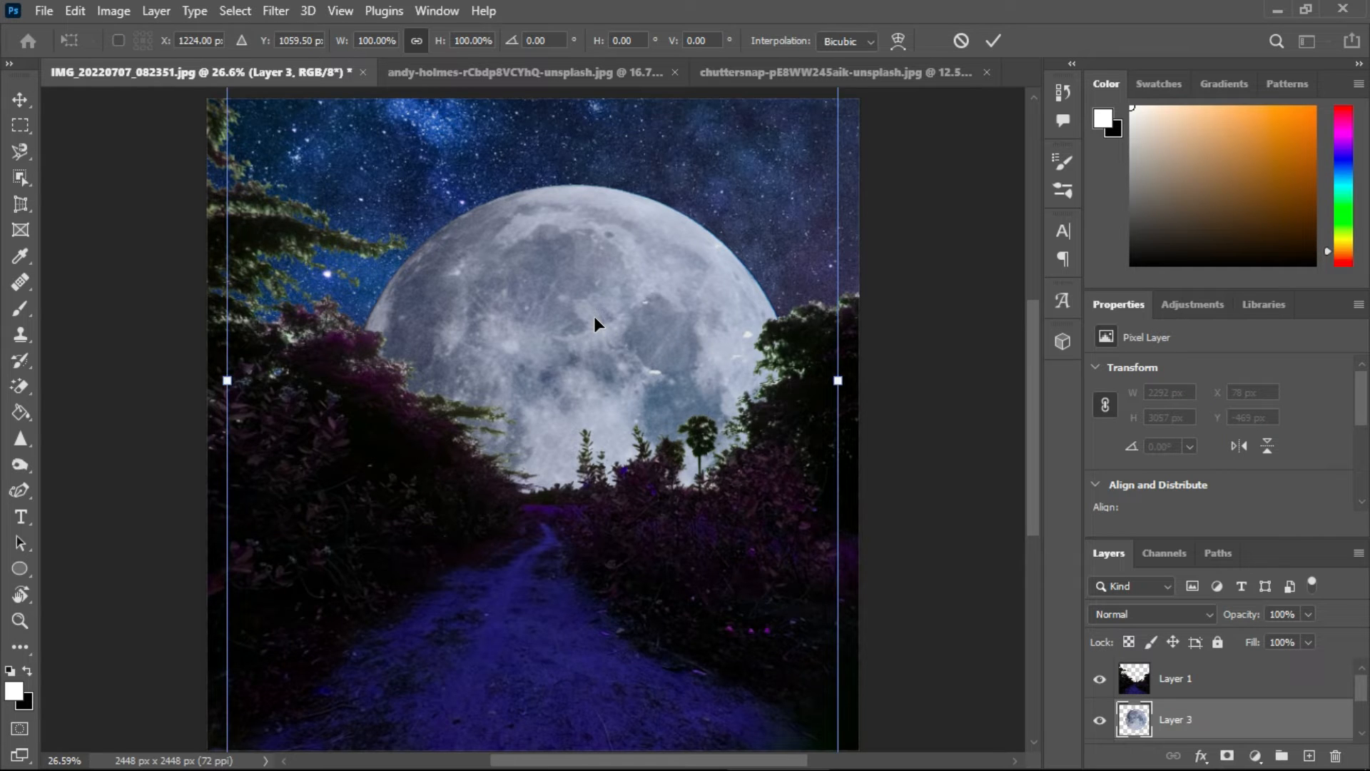
{"action": "key", "text": "ctrl+0"}
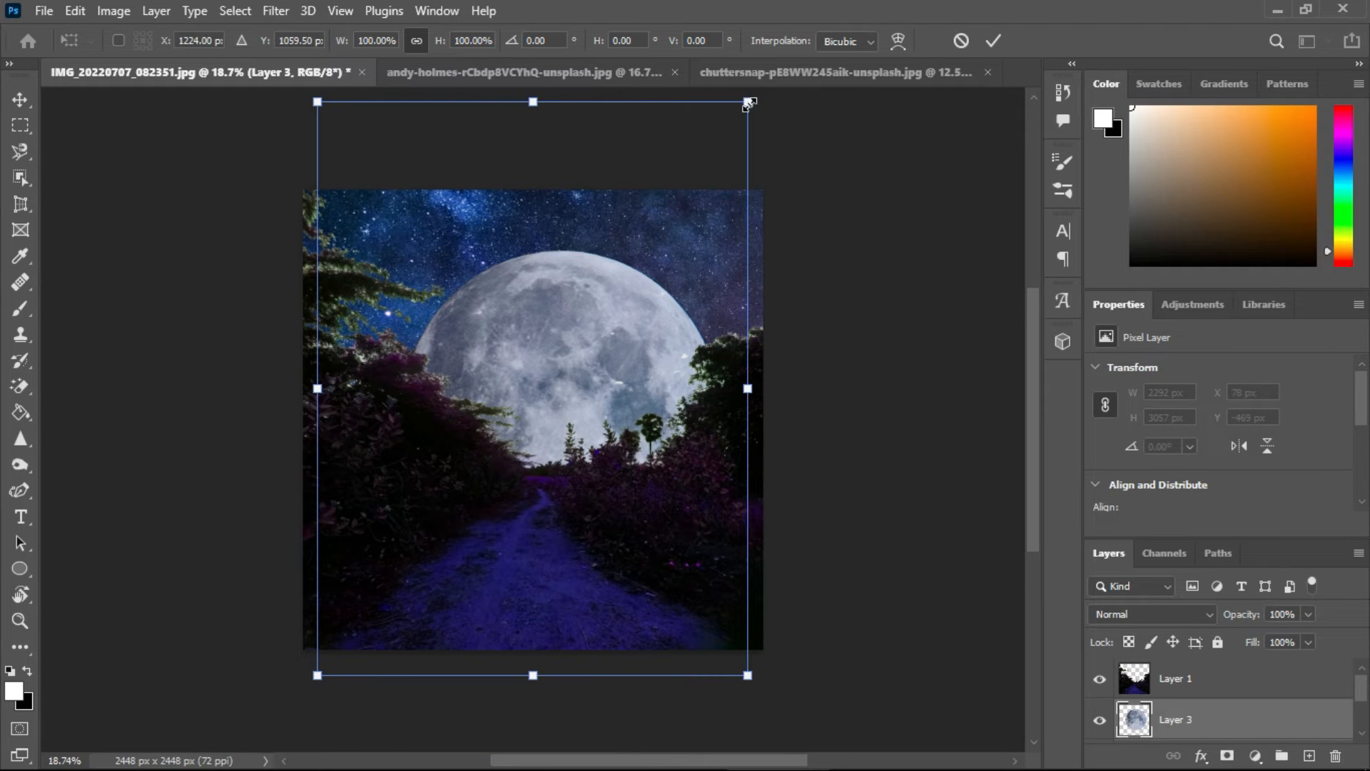
{"action": "left_click_drag", "start_coordinate": [747, 108], "coordinate": [577, 330]}
{"action": "left_click_drag", "start_coordinate": [484, 422], "coordinate": [585, 225]}
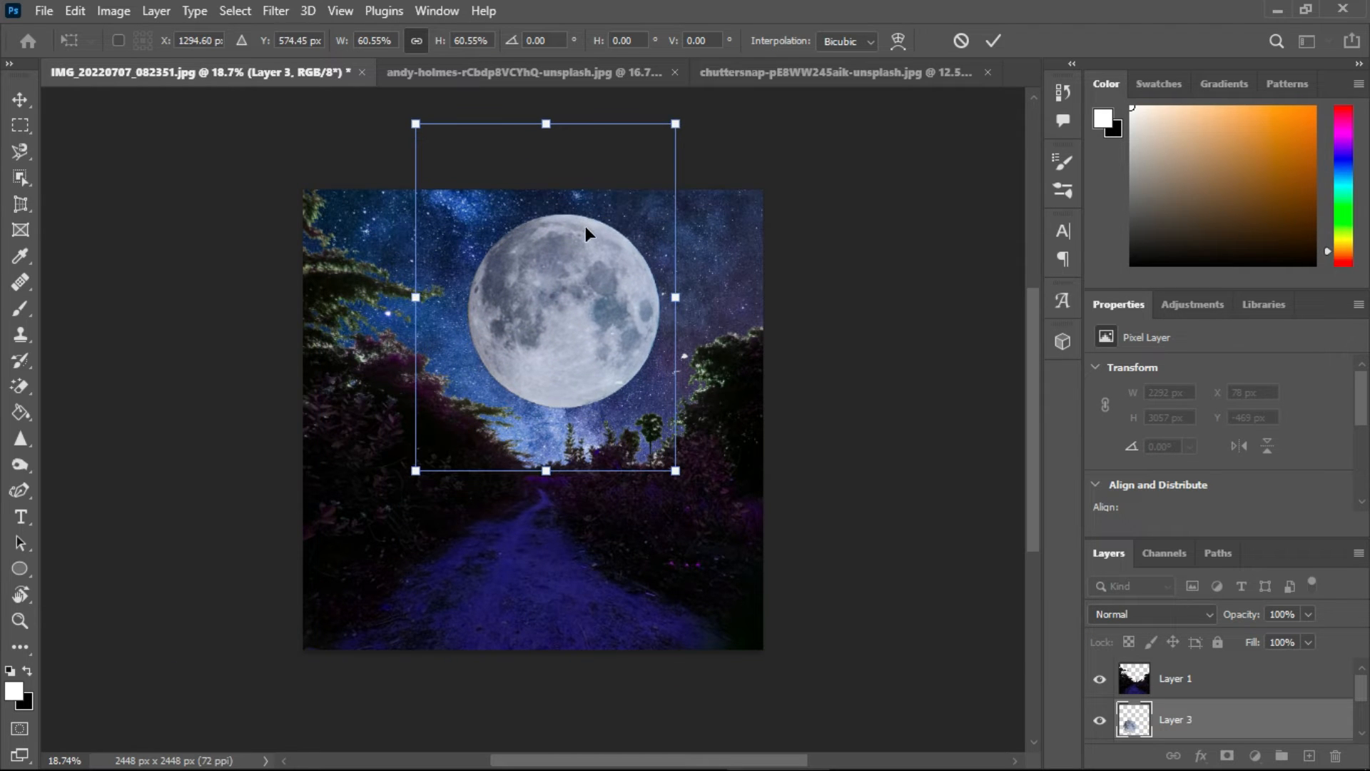
Shrink the moon further to about 24% and place it in the sky above the far end of the road
{"action": "left_click_drag", "start_coordinate": [675, 127], "coordinate": [662, 144]}
{"action": "left_click_drag", "start_coordinate": [628, 229], "coordinate": [597, 299]}
{"action": "left_click_drag", "start_coordinate": [642, 207], "coordinate": [548, 333]}
{"action": "left_click_drag", "start_coordinate": [507, 377], "coordinate": [582, 249]}
{"action": "mouse_move", "coordinate": [514, 349]}
{"action": "left_mouse_down"}
{"action": "mouse_move", "coordinate": [519, 379]}
{"action": "mouse_move", "coordinate": [525, 344]}
{"action": "left_mouse_up"}
{"action": "left_click_drag", "start_coordinate": [596, 249], "coordinate": [571, 282]}
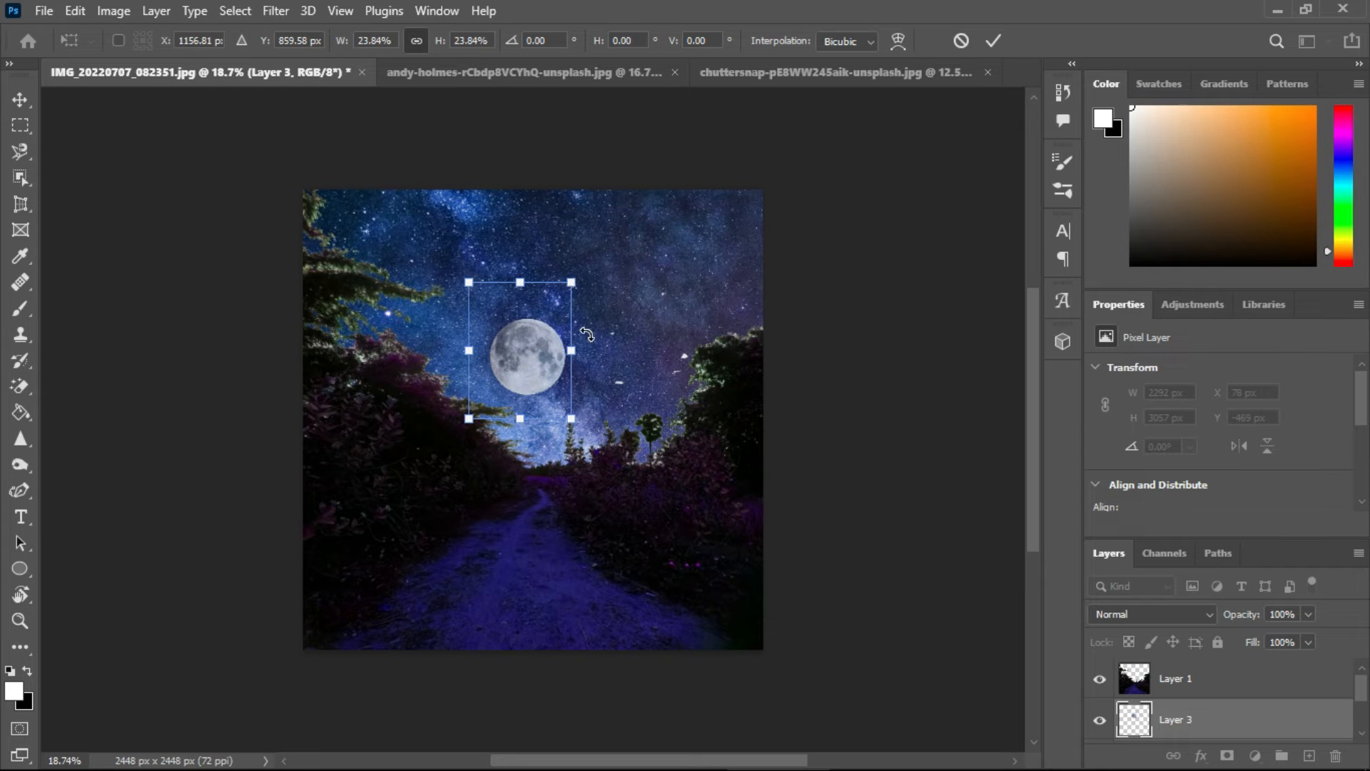
Raise the moon slightly, scale it to about 21% and apply the transform
{"action": "scroll", "coordinate": [587, 334], "scroll_direction": "up", "scroll_amount": 2}
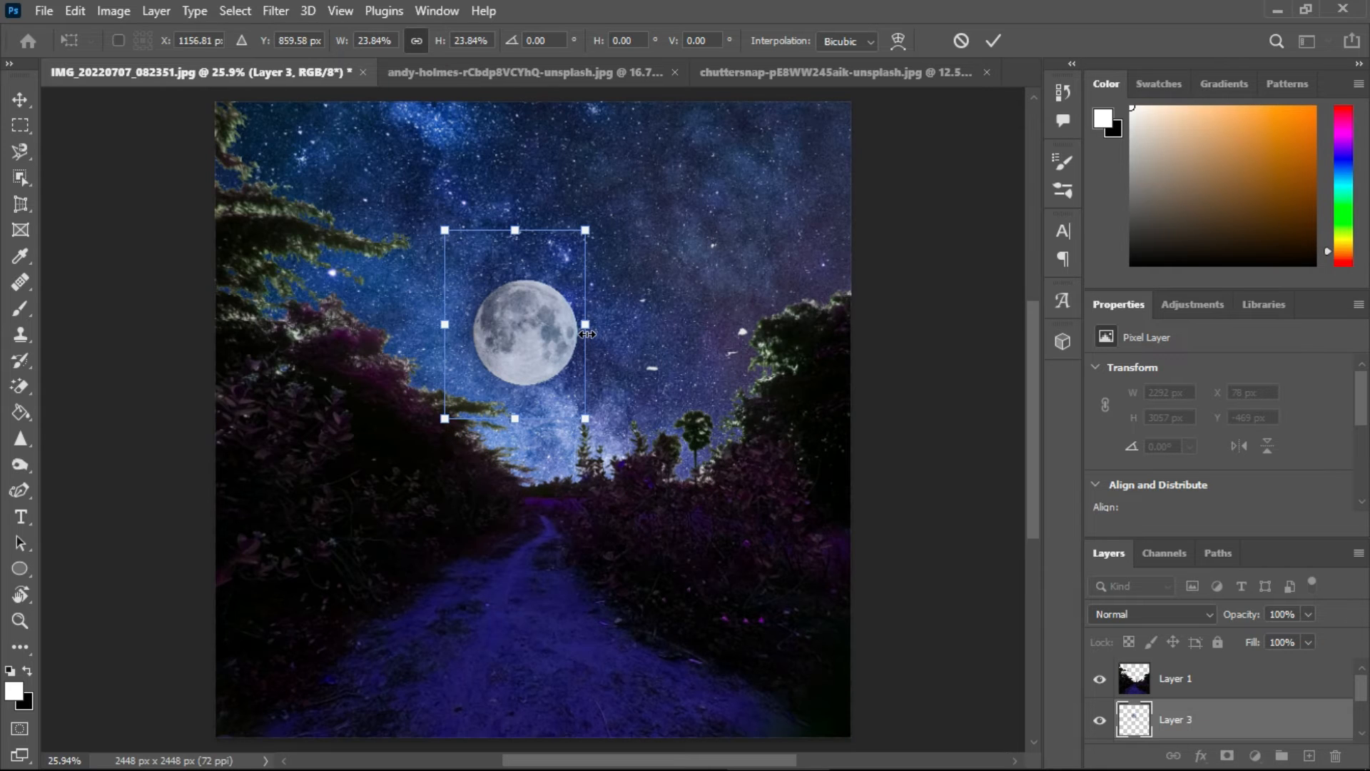
{"action": "left_click_drag", "start_coordinate": [536, 334], "coordinate": [545, 301]}
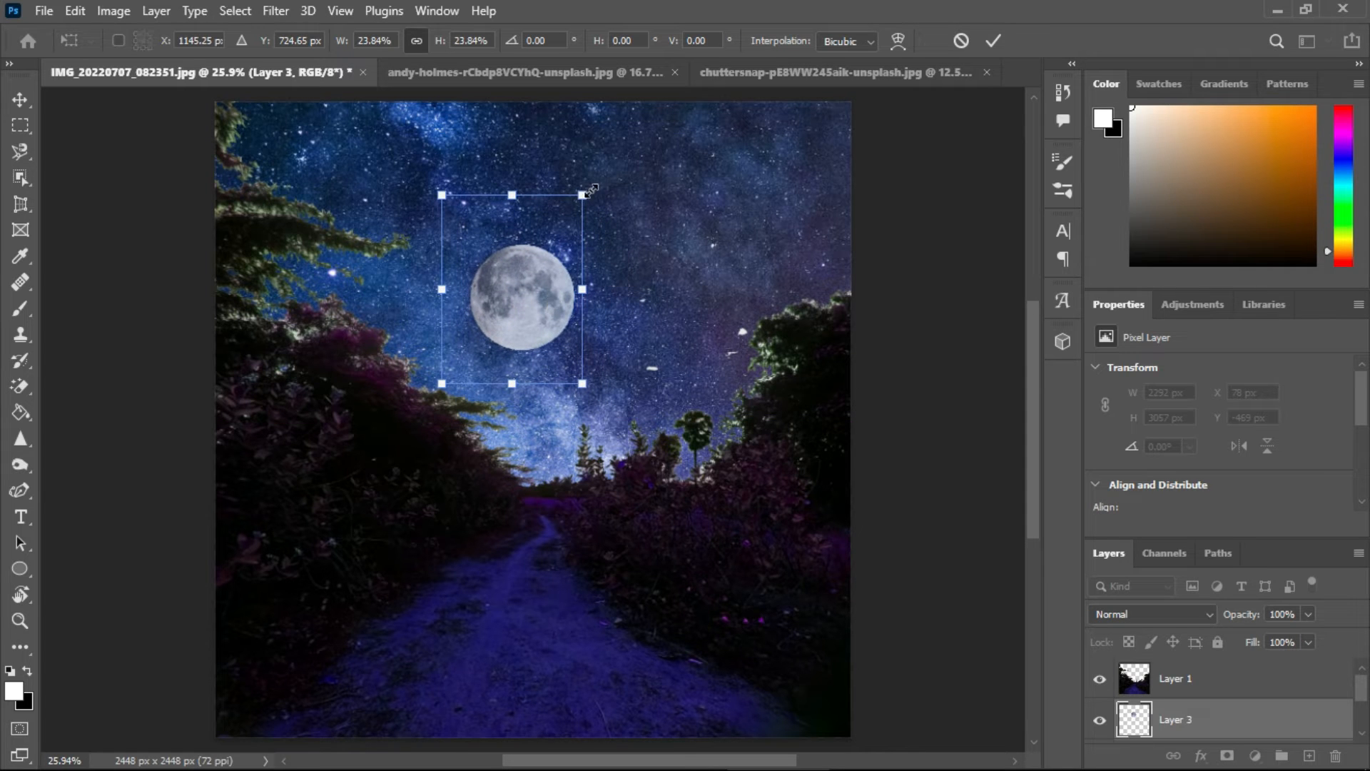
{"action": "left_click_drag", "start_coordinate": [579, 194], "coordinate": [567, 215]}
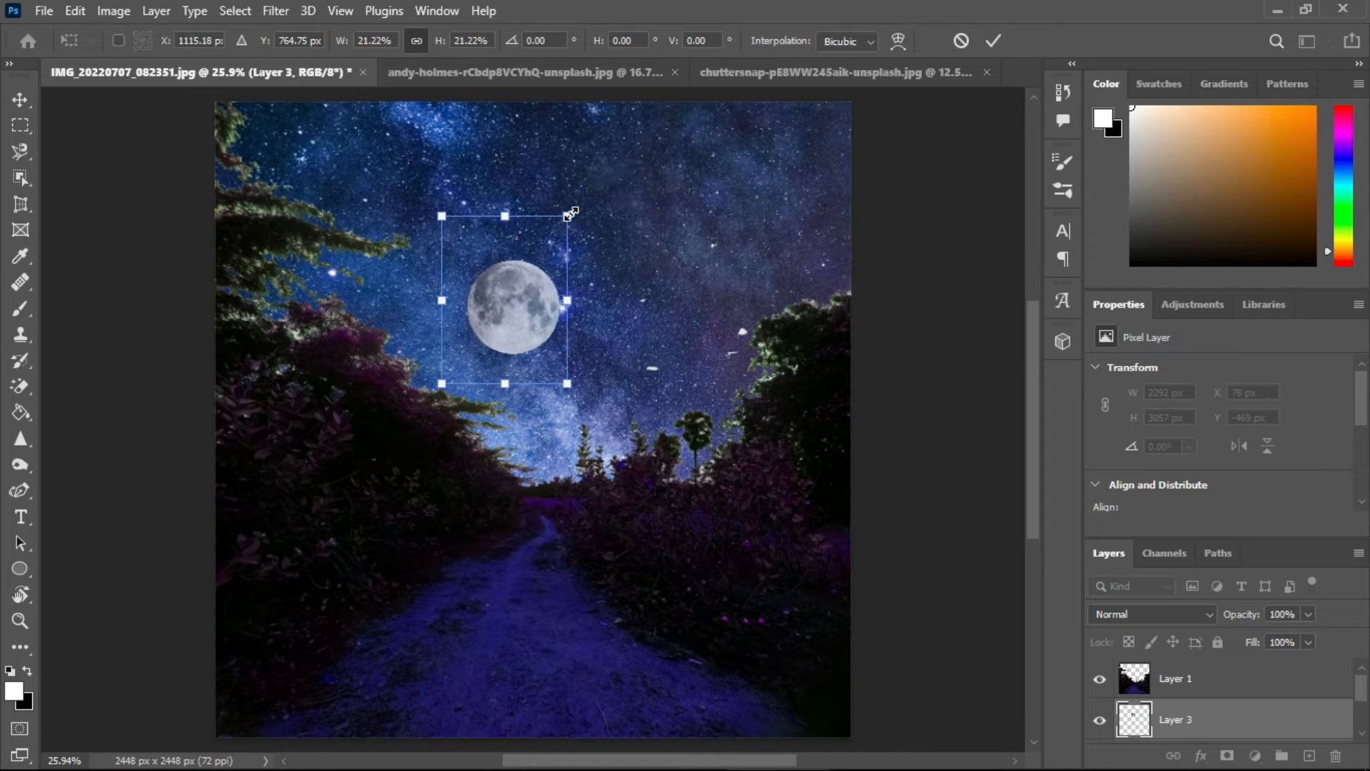
{"action": "key", "text": "Return"}
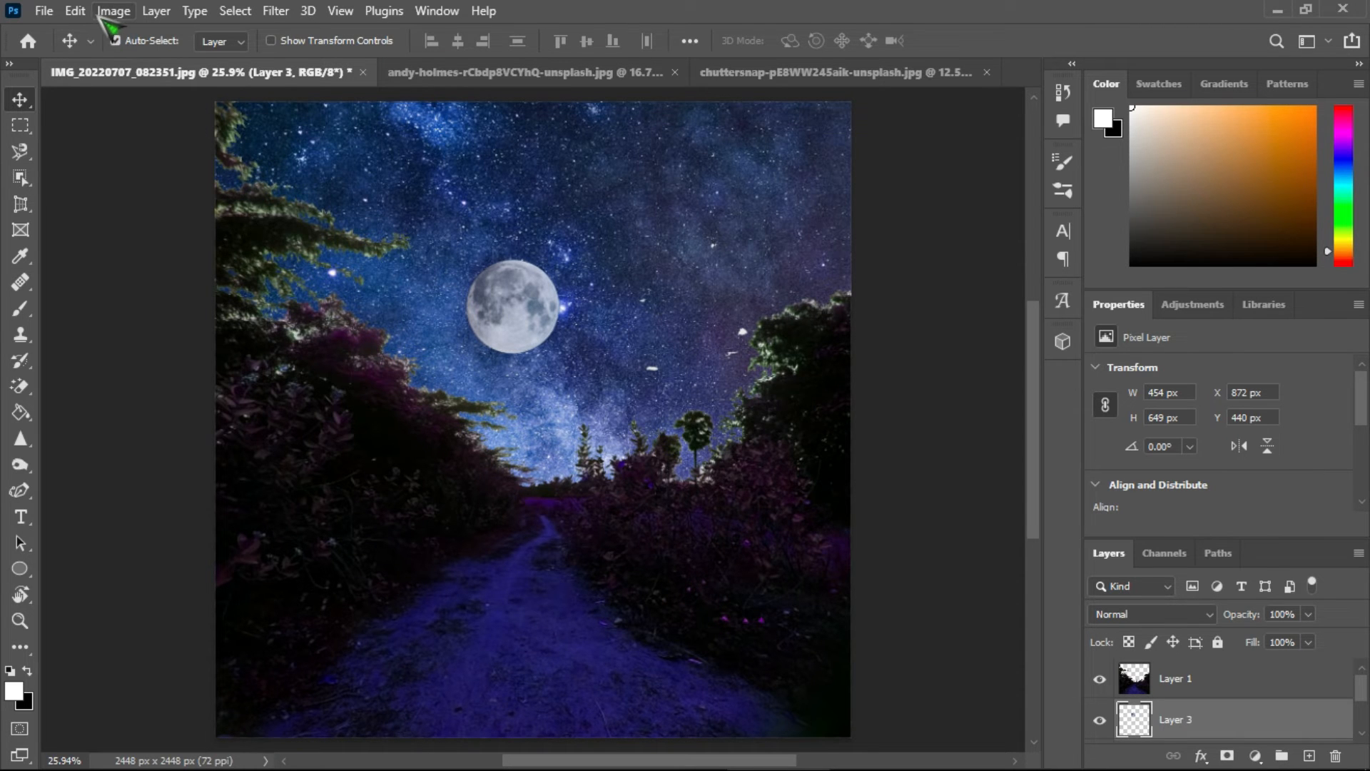
Apply a Brightness/Contrast adjustment to the moon layer with brightness 11 and contrast 11
{"action": "left_click", "coordinate": [115, 11]}
{"action": "mouse_move", "coordinate": [148, 66]}
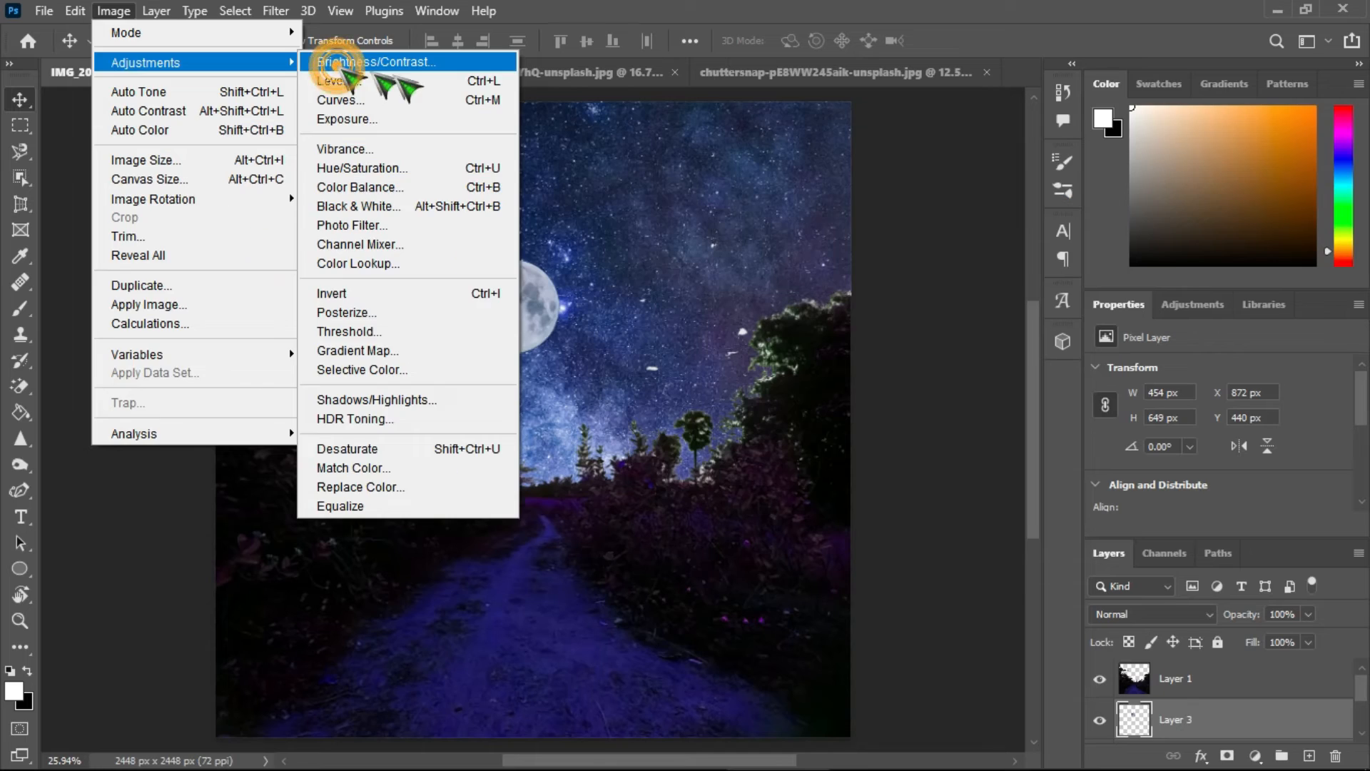
{"action": "left_click", "coordinate": [806, 146]}
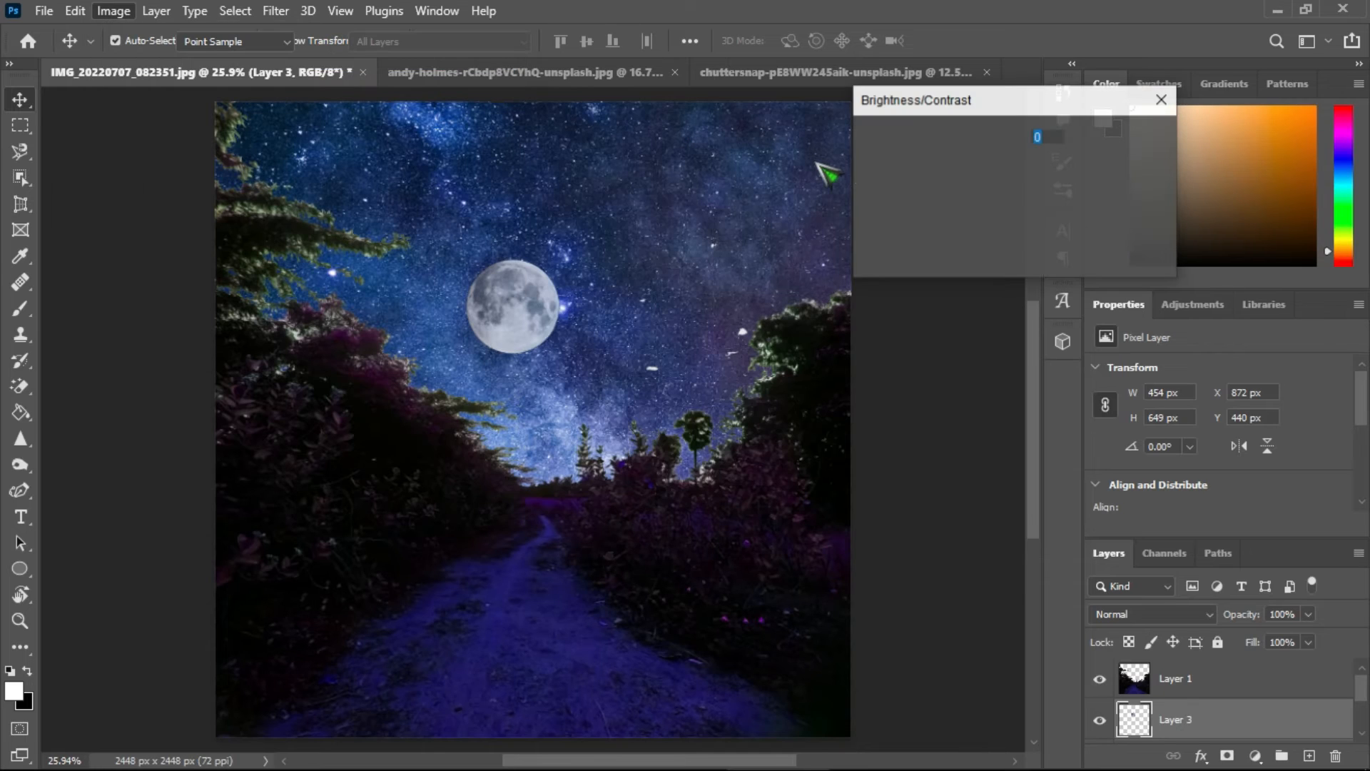
{"action": "left_click_drag", "start_coordinate": [968, 161], "coordinate": [975, 160]}
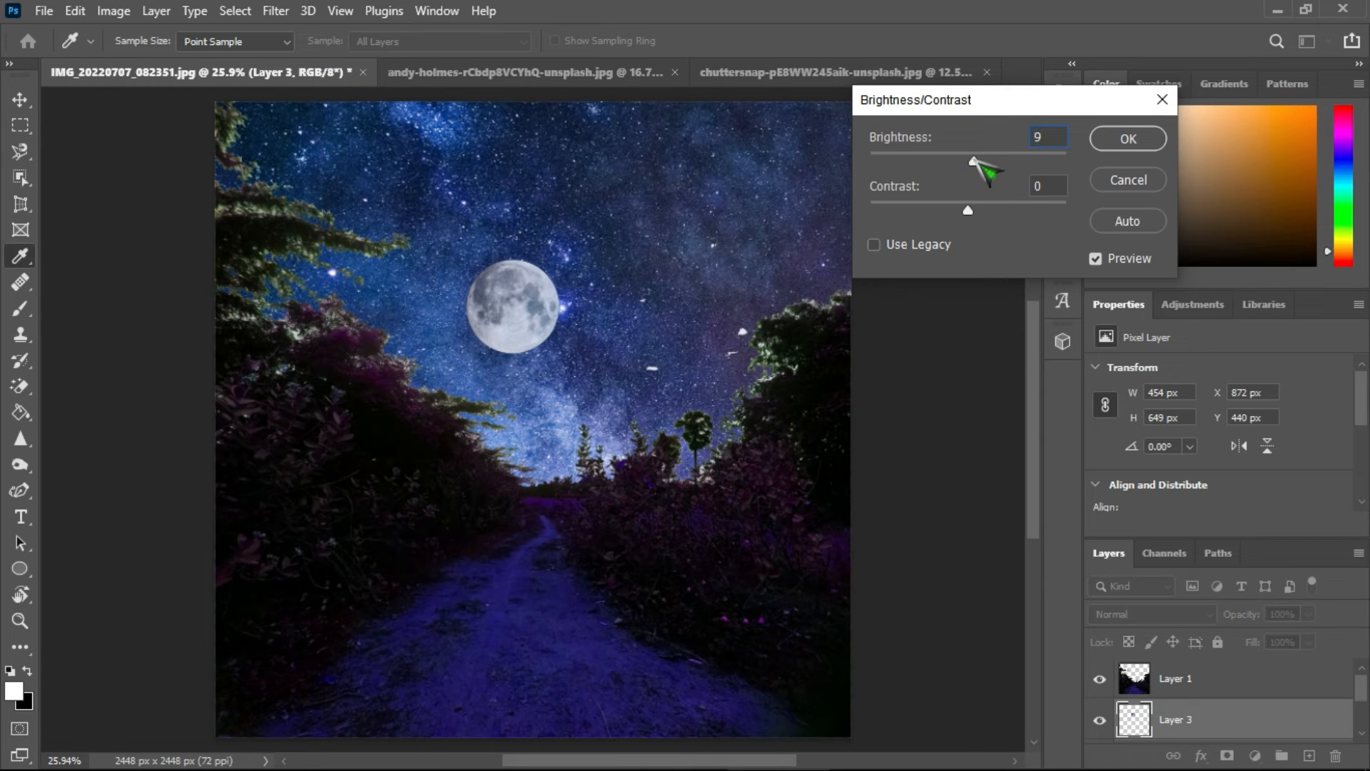
{"action": "left_click_drag", "start_coordinate": [969, 213], "coordinate": [979, 214]}
{"action": "left_click", "coordinate": [1130, 145]}
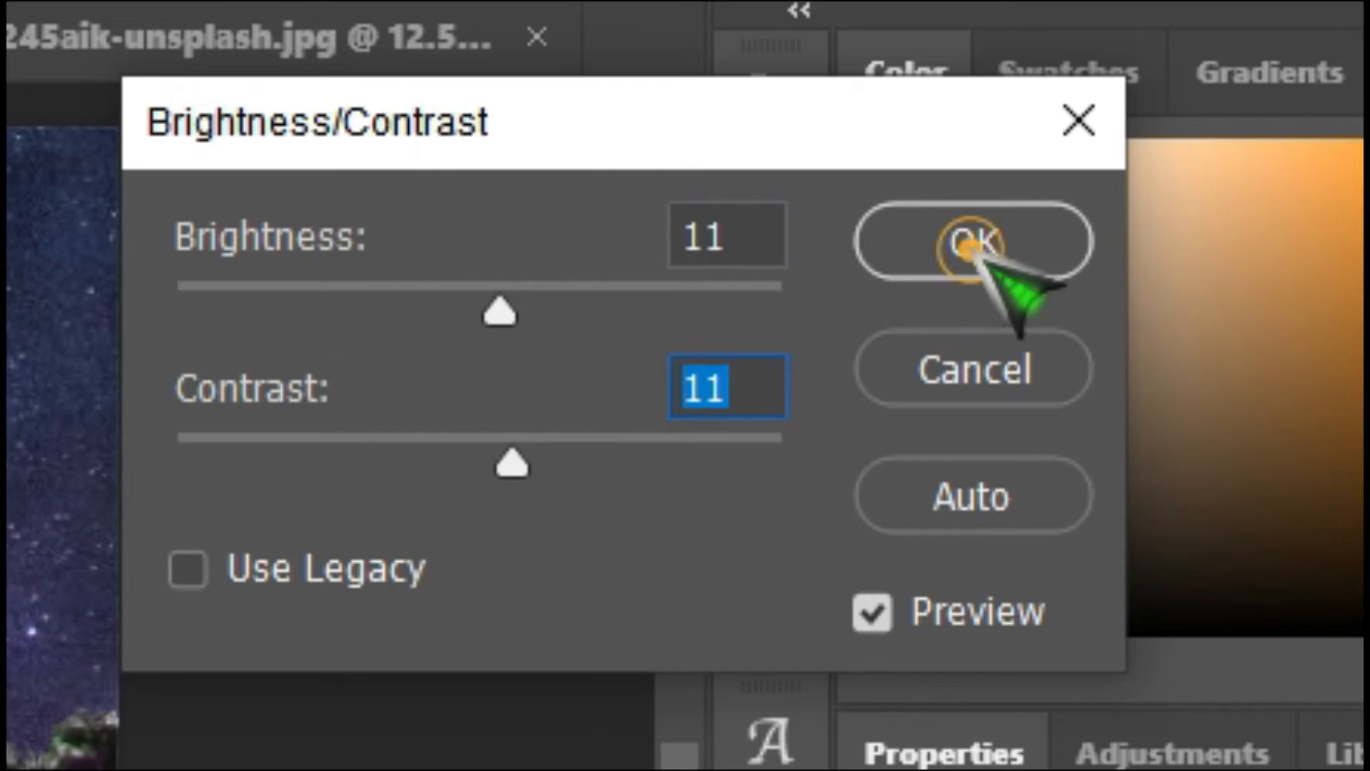
{"action": "key", "text": "v"}
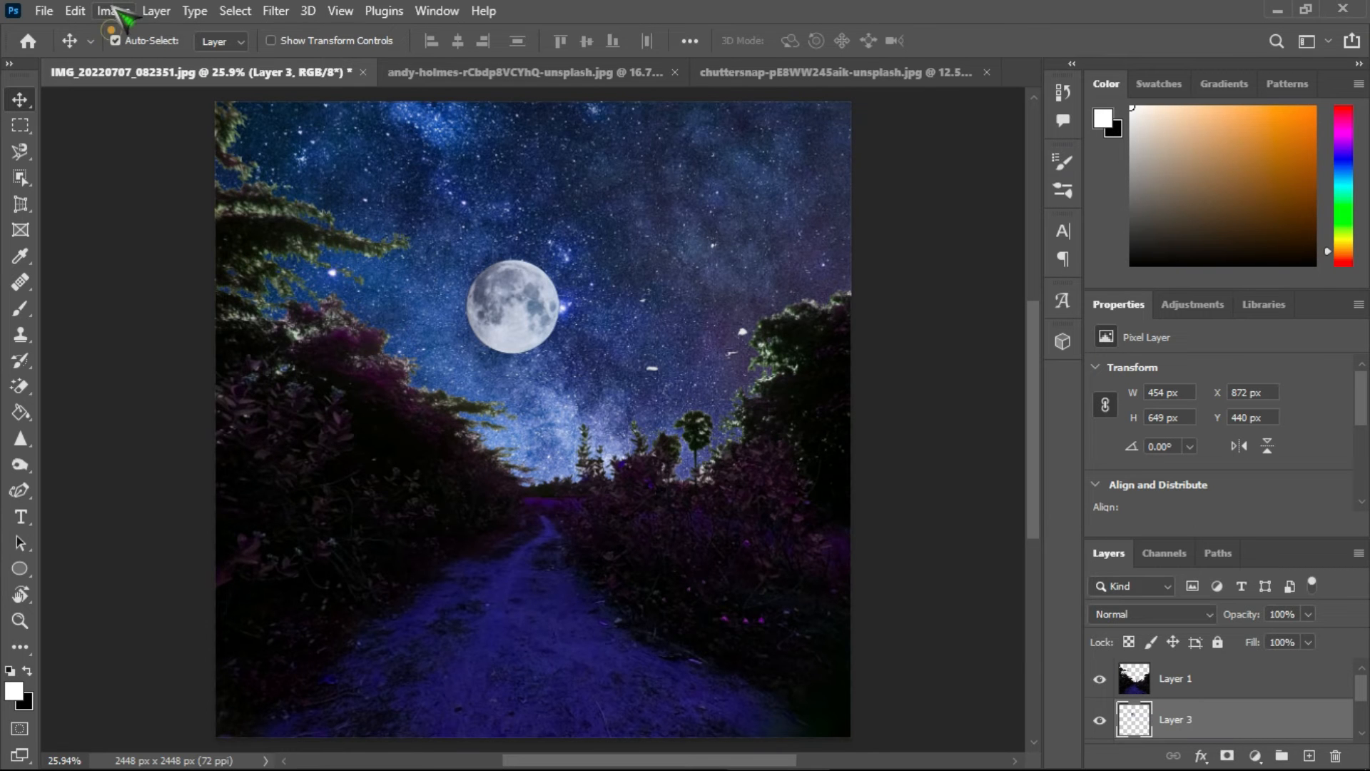
Apply a Hue/Saturation adjustment to the moon layer with saturation +4 and lightness +5
{"action": "left_click", "coordinate": [107, 10]}
{"action": "mouse_move", "coordinate": [162, 61]}
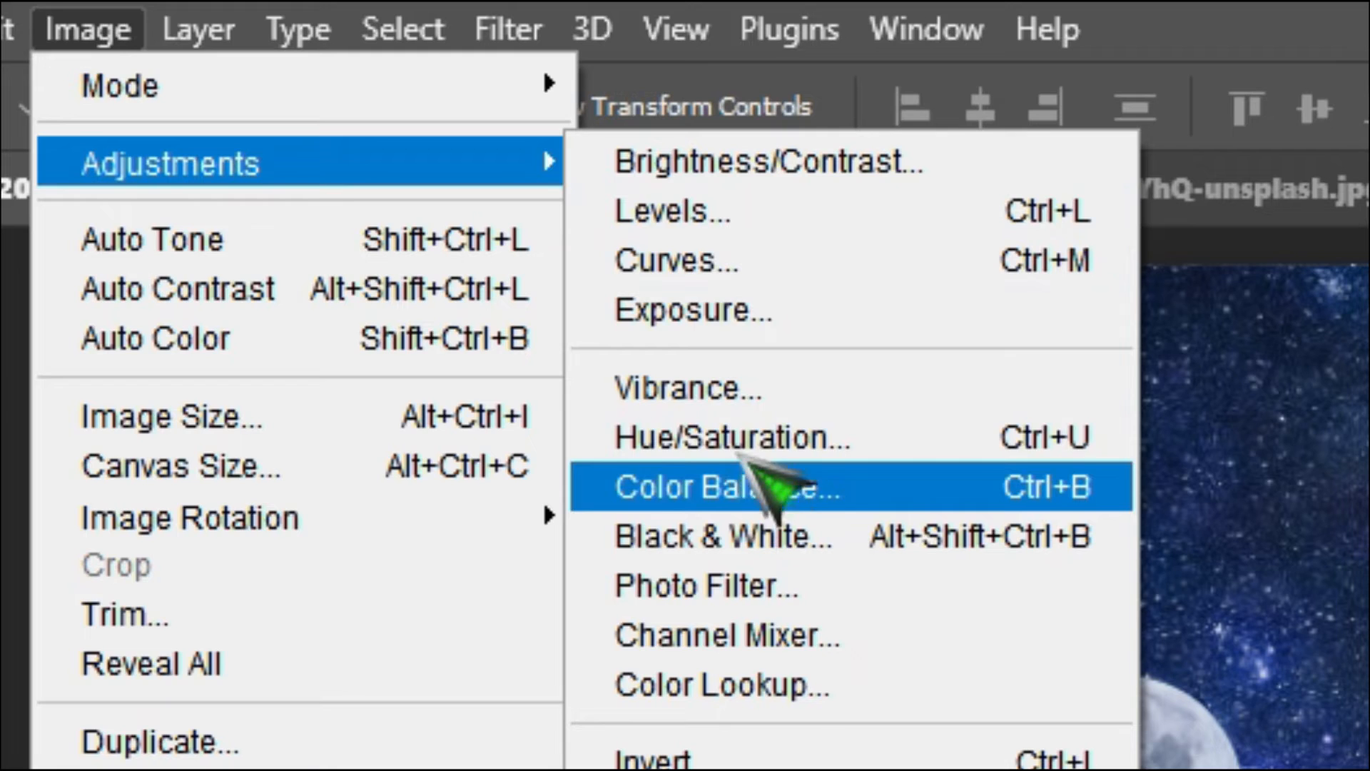
{"action": "left_click", "coordinate": [742, 439]}
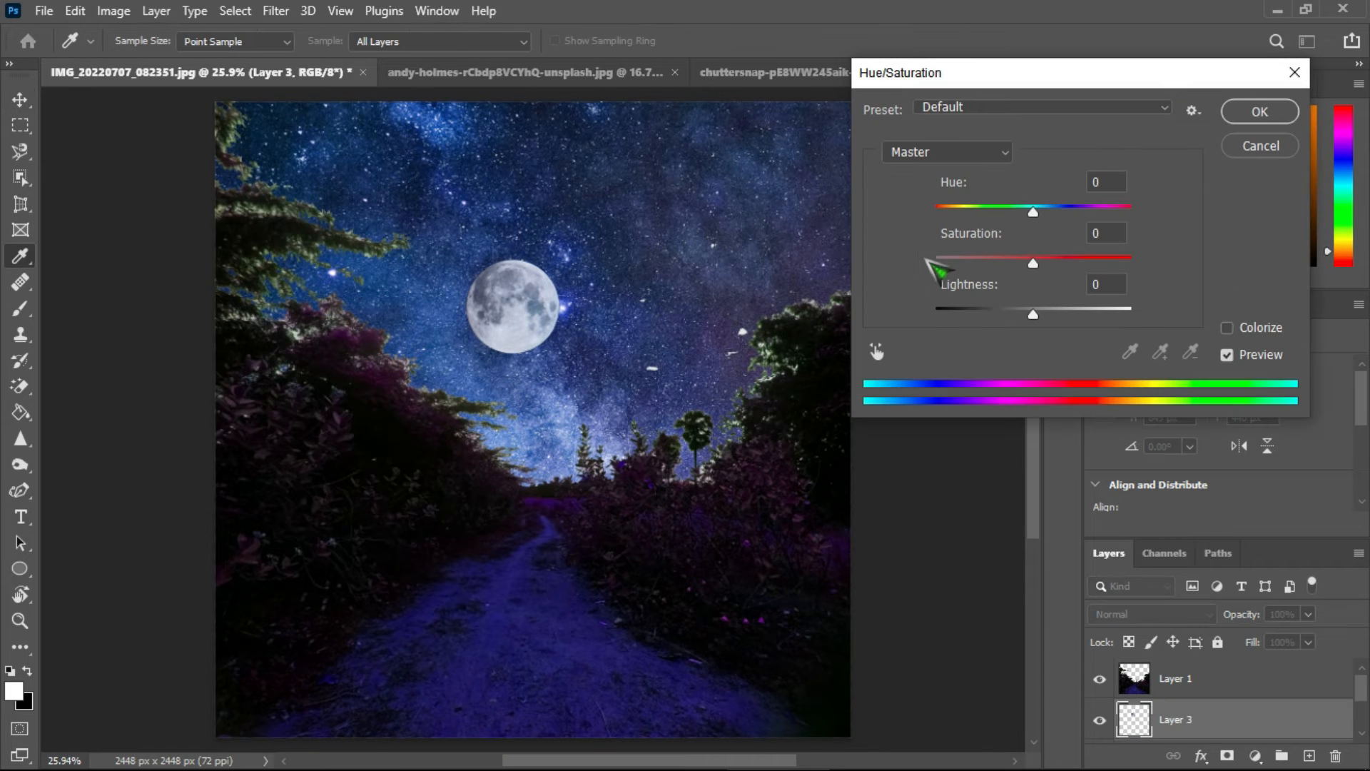
{"action": "left_click", "coordinate": [1034, 262]}
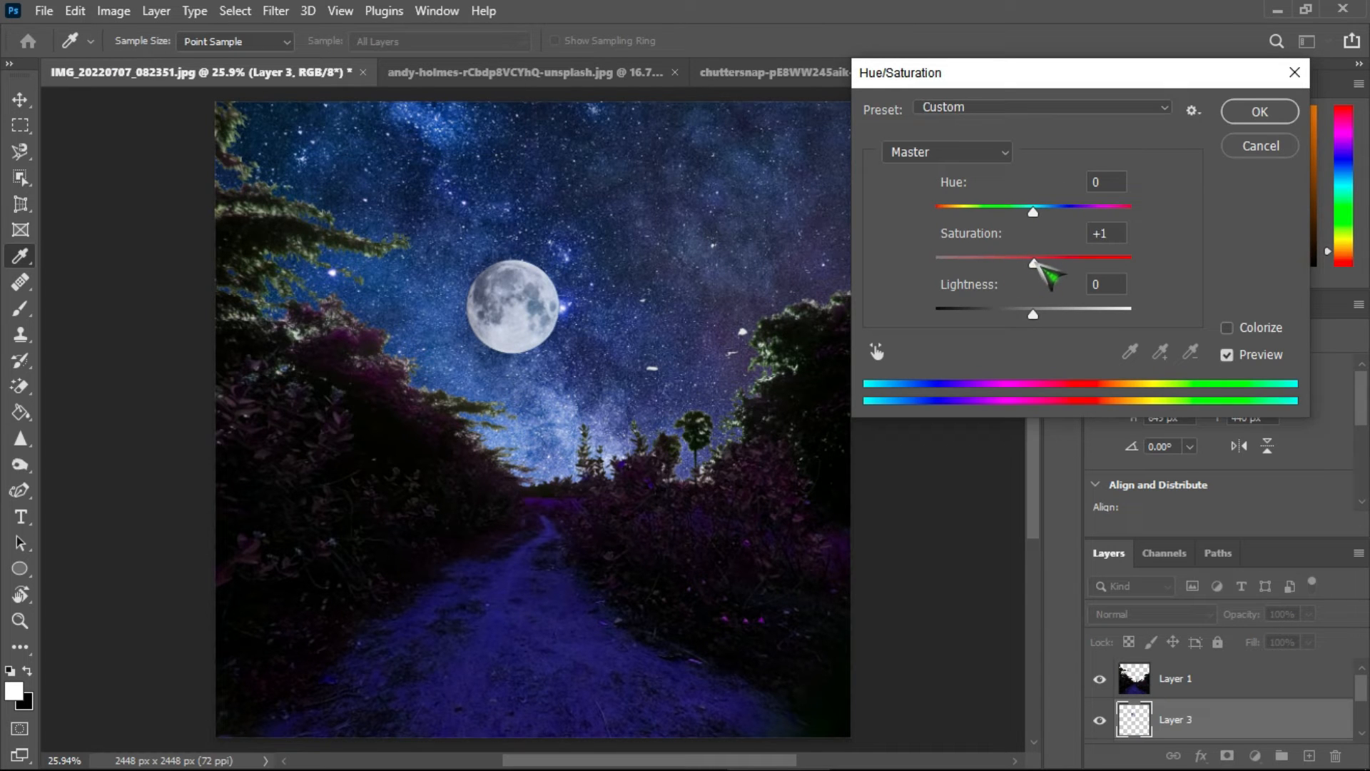
{"action": "left_click_drag", "start_coordinate": [1039, 317], "coordinate": [1050, 317]}
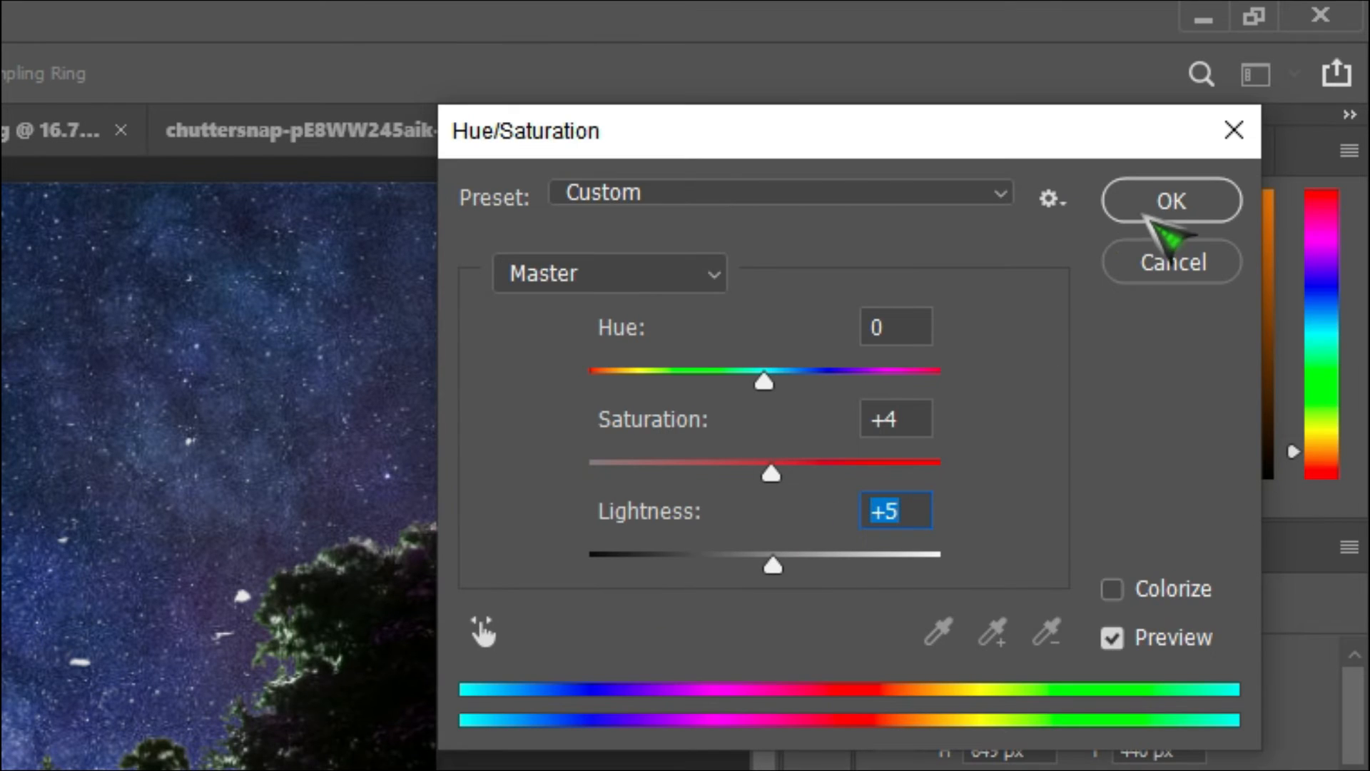
{"action": "left_click", "coordinate": [1259, 111]}
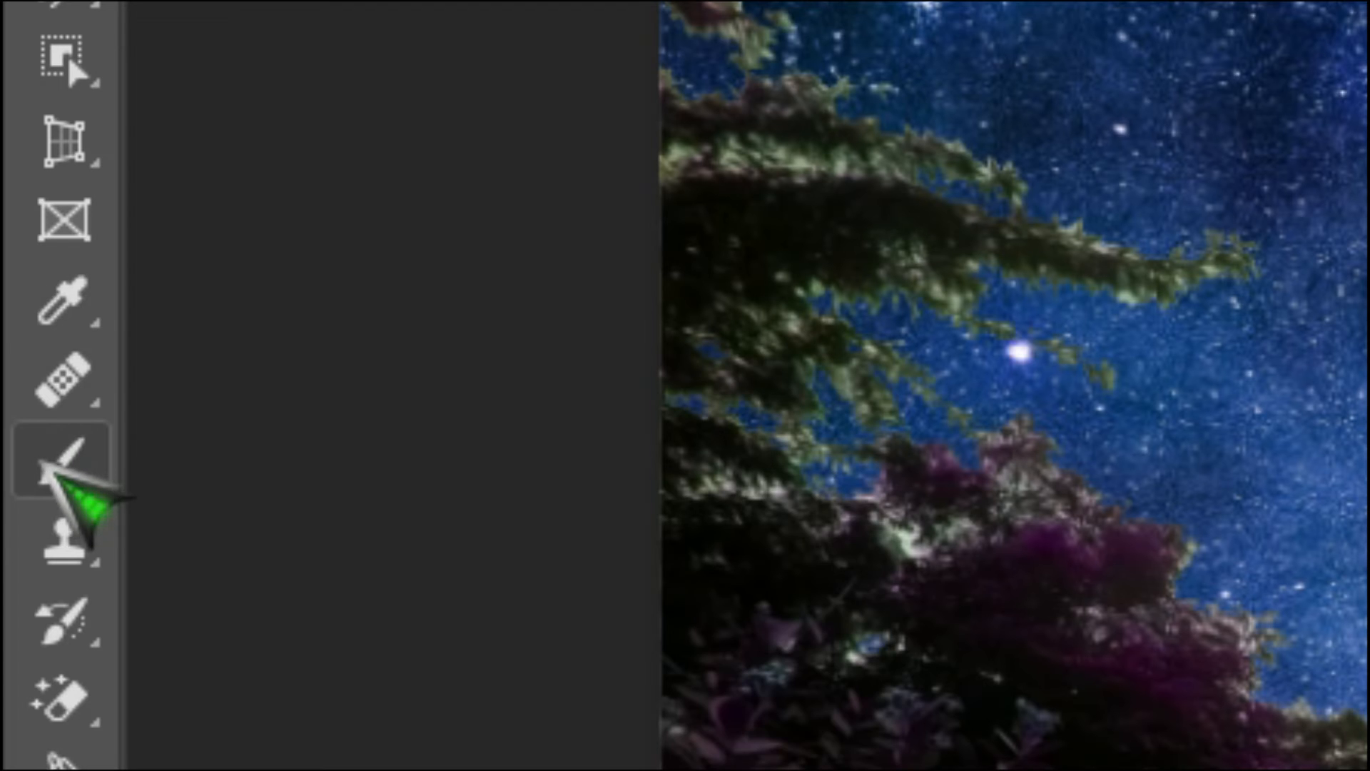
Set up the Brush tool with the Soft Round tip at 538 px size and 0% hardness
{"action": "left_click", "coordinate": [63, 468]}
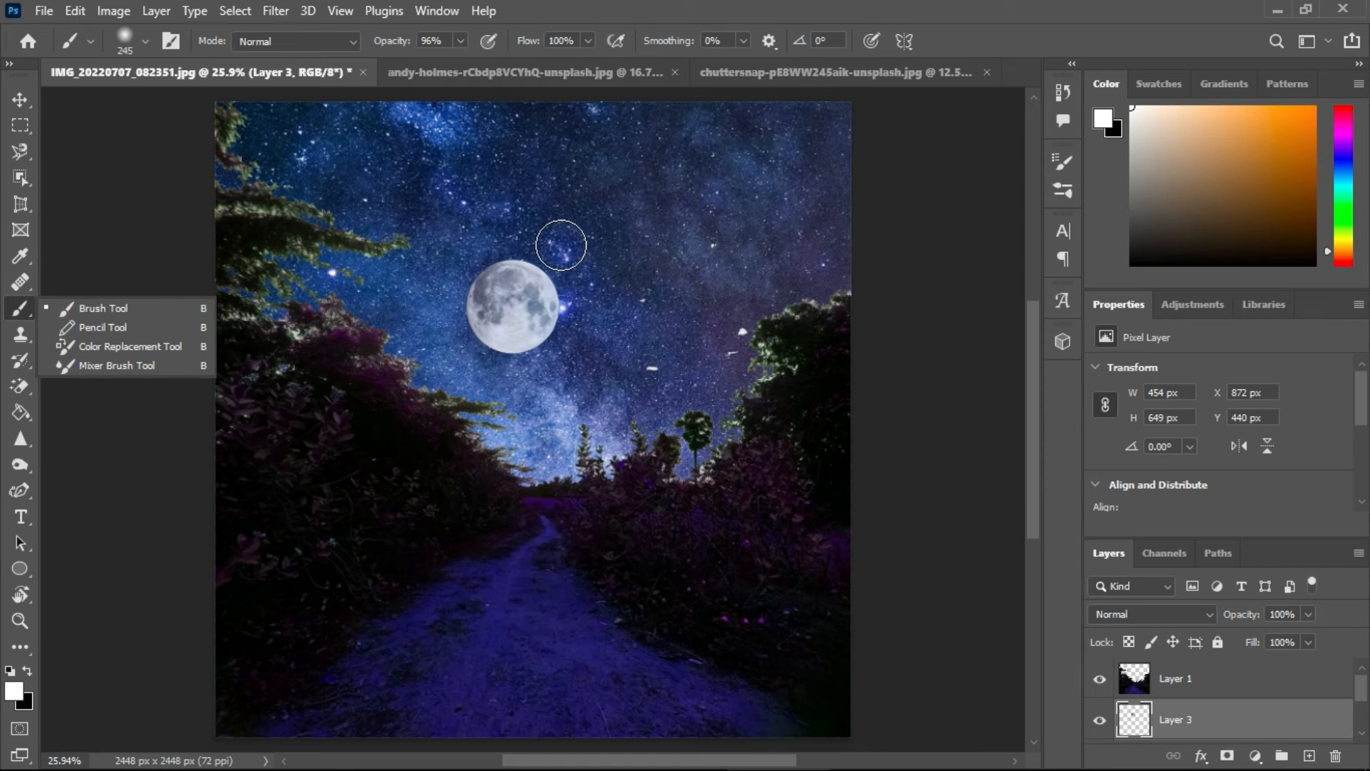
{"action": "mouse_move", "coordinate": [571, 257]}
{"action": "left_mouse_down"}
{"action": "mouse_move", "coordinate": [590, 250]}
{"action": "mouse_move", "coordinate": [631, 280]}
{"action": "left_mouse_up"}
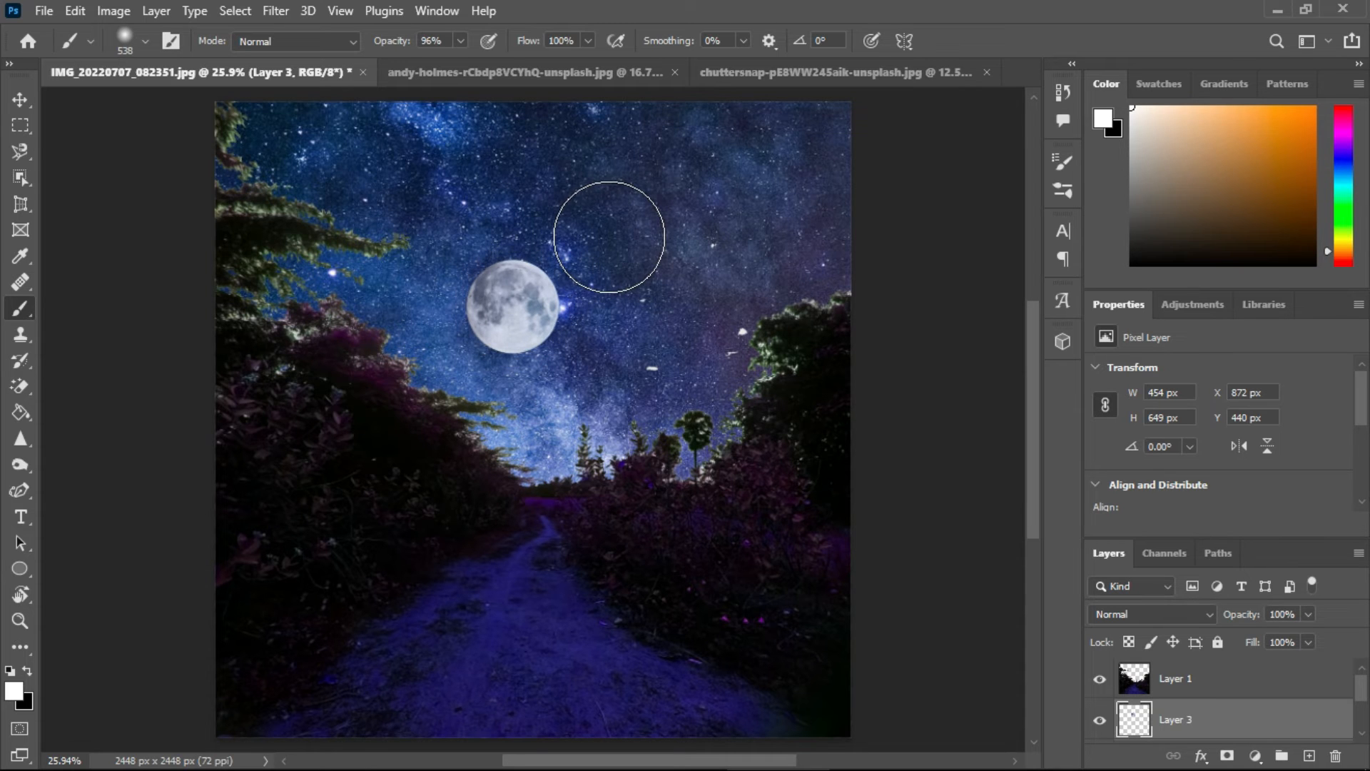
{"action": "right_click", "coordinate": [609, 236]}
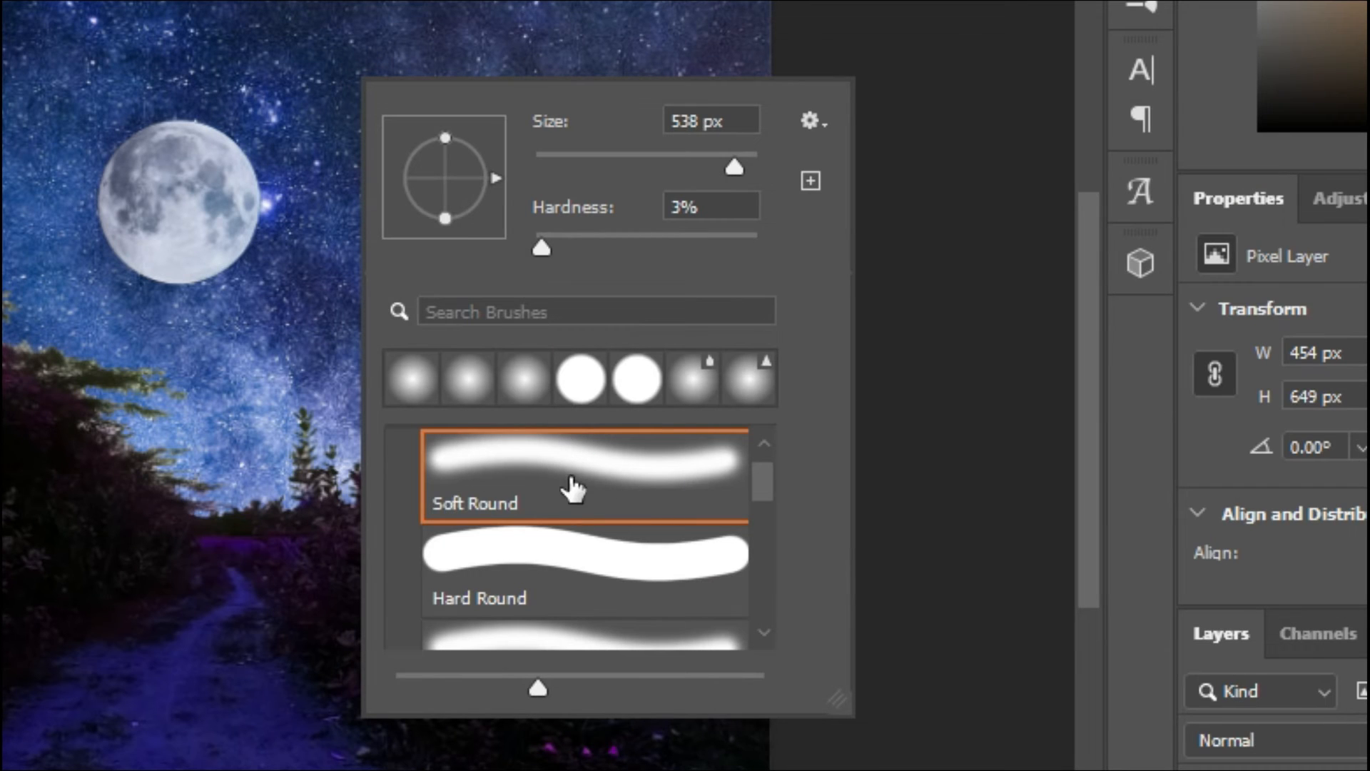
{"action": "left_click", "coordinate": [525, 475]}
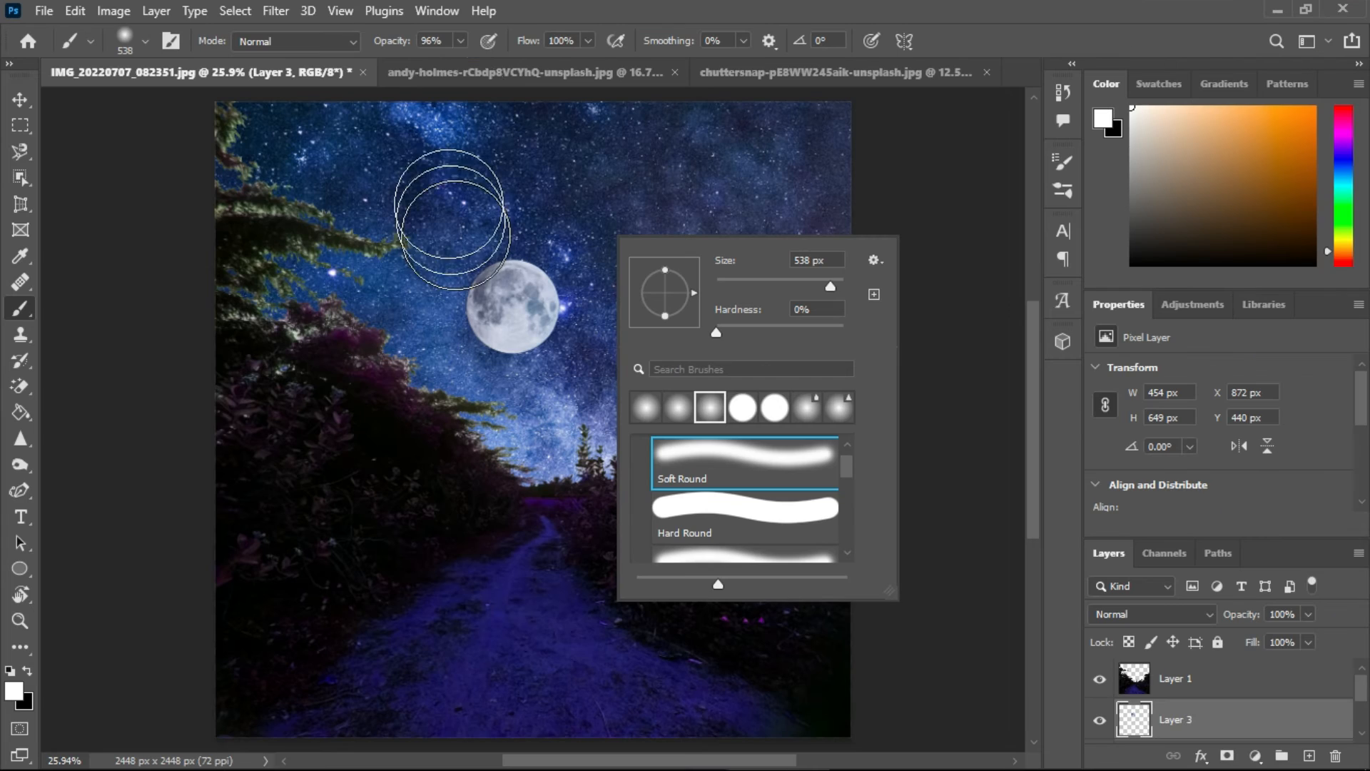
{"action": "left_click", "coordinate": [460, 41]}
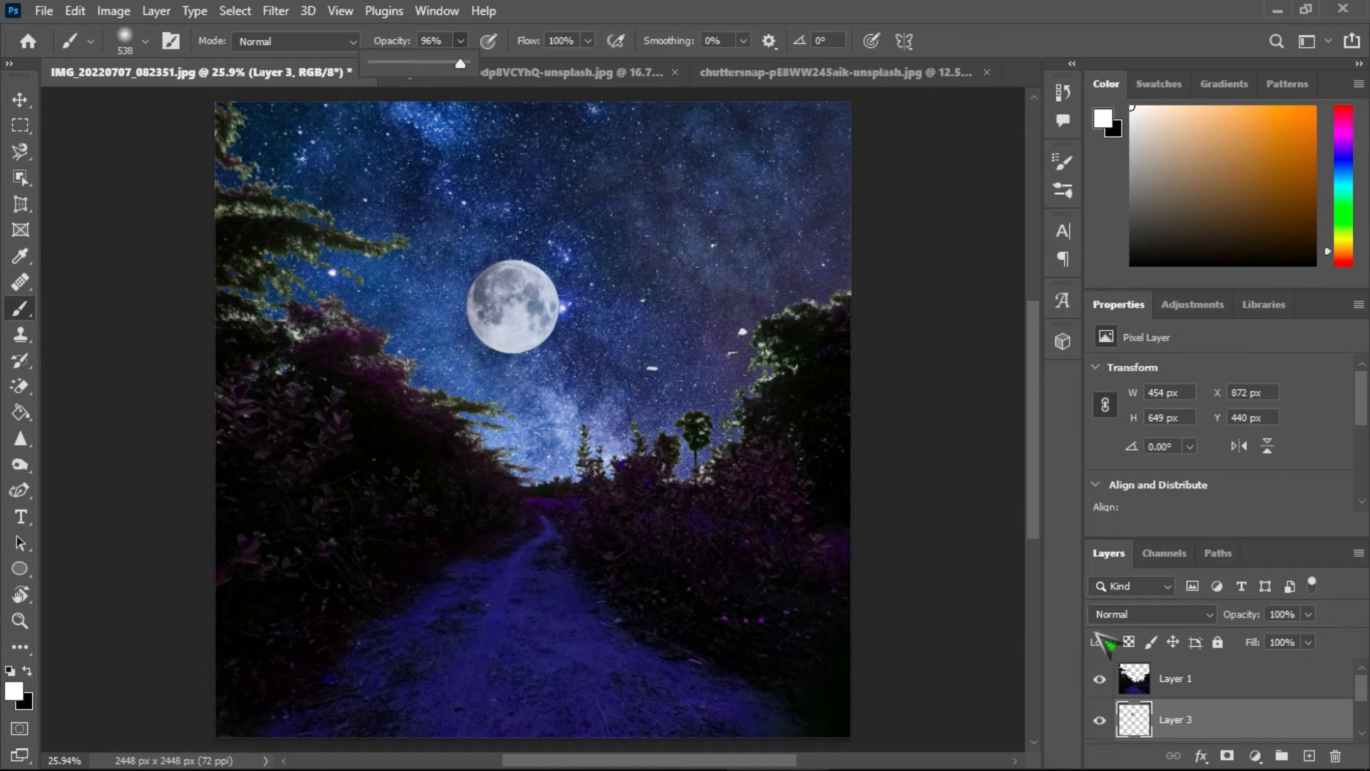
Select the starry sky Layer 2 and paint a soft white glow behind the moon at 96% brush opacity
{"action": "left_click_drag", "start_coordinate": [1361, 689], "coordinate": [1362, 713]}
{"action": "left_click", "coordinate": [1228, 682]}
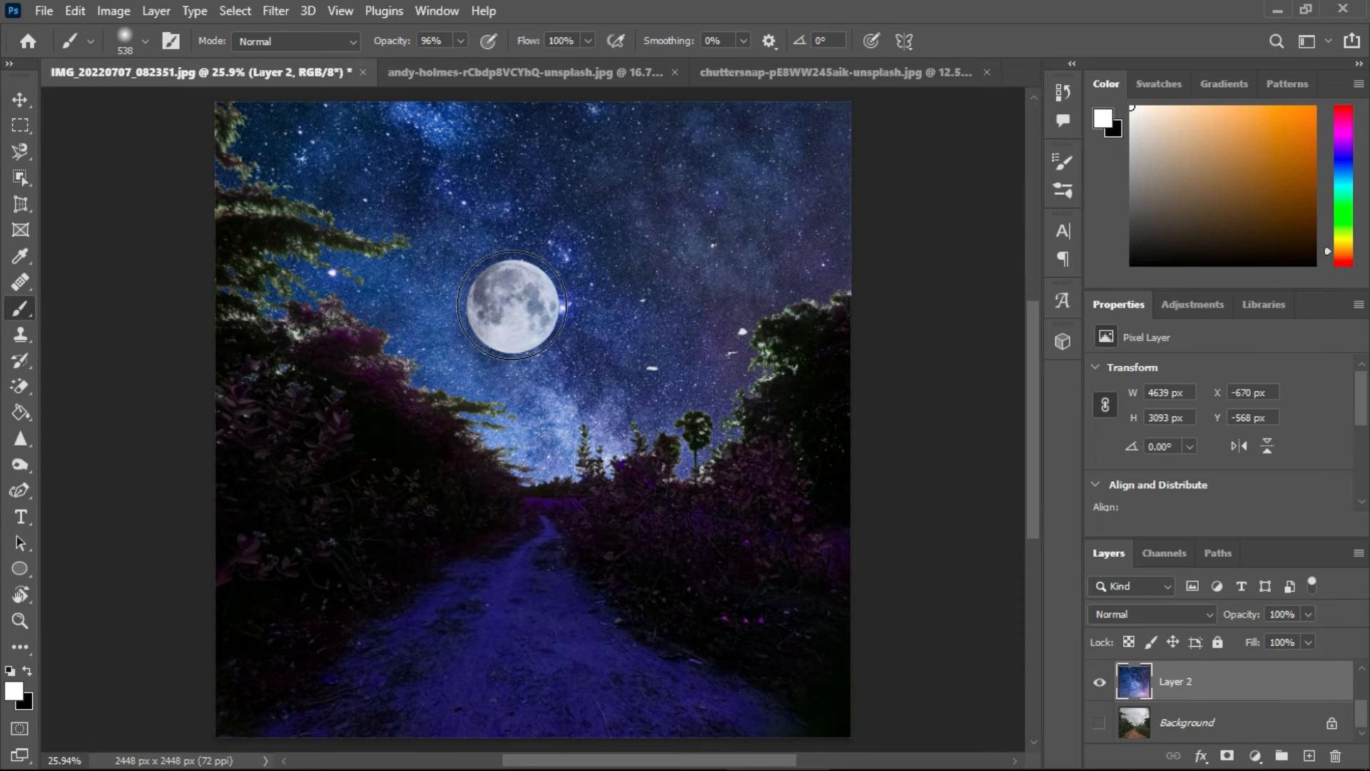
{"action": "mouse_move", "coordinate": [624, 325]}
{"action": "left_mouse_down"}
{"action": "mouse_move", "coordinate": [492, 314]}
{"action": "mouse_move", "coordinate": [510, 300]}
{"action": "mouse_move", "coordinate": [588, 315]}
{"action": "left_mouse_up"}
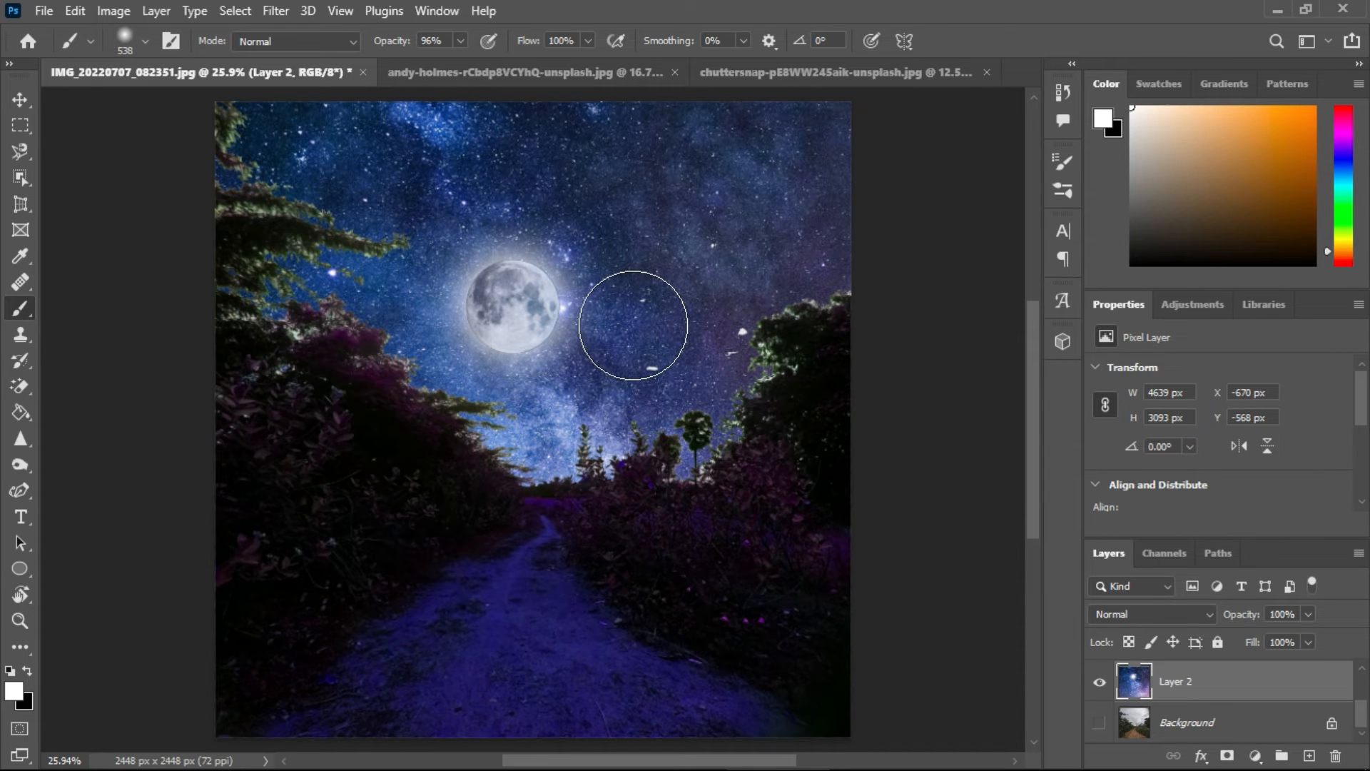
Paint a wider white glow around the moon with the brush at 1062 px and 52% opacity
{"action": "left_click_drag", "start_coordinate": [633, 324], "coordinate": [650, 327]}
{"action": "left_click", "coordinate": [460, 41]}
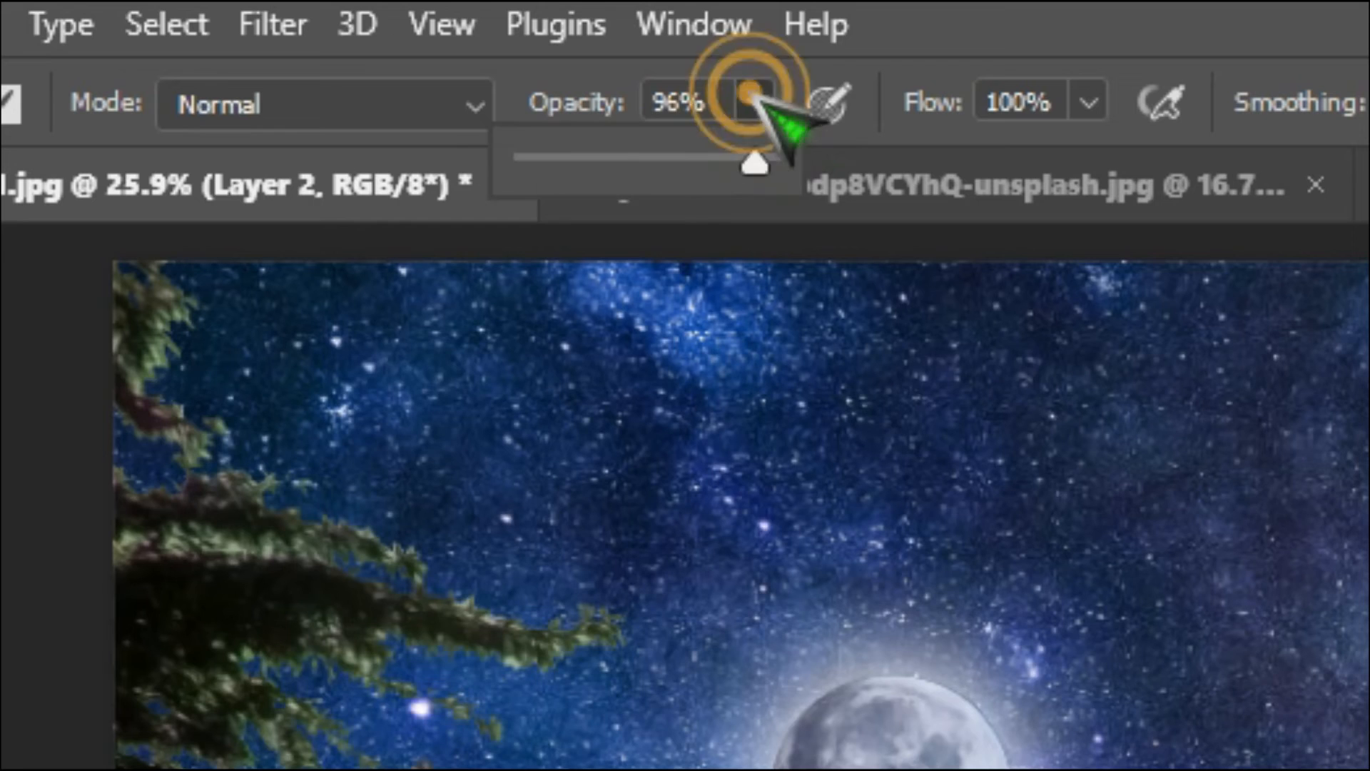
{"action": "left_click", "coordinate": [420, 60]}
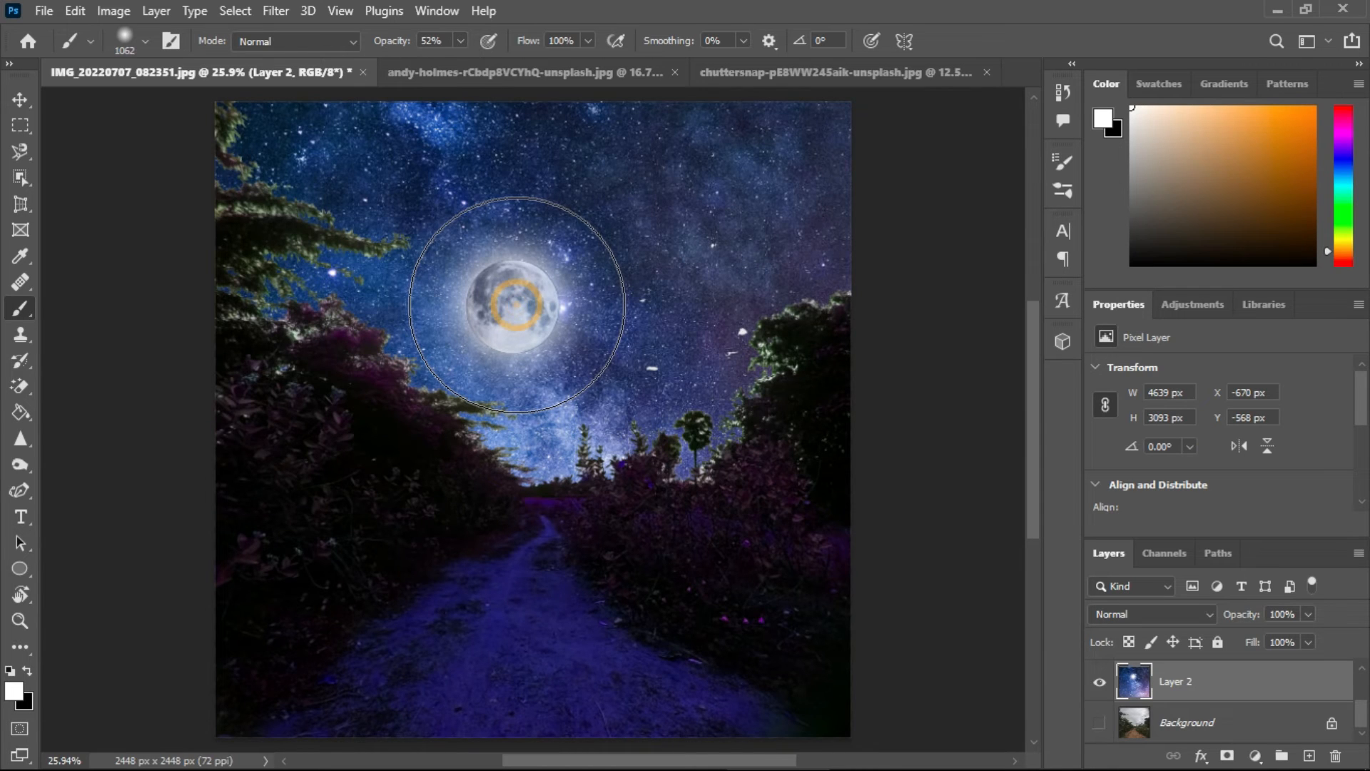
{"action": "left_click_drag", "start_coordinate": [492, 303], "coordinate": [567, 307]}
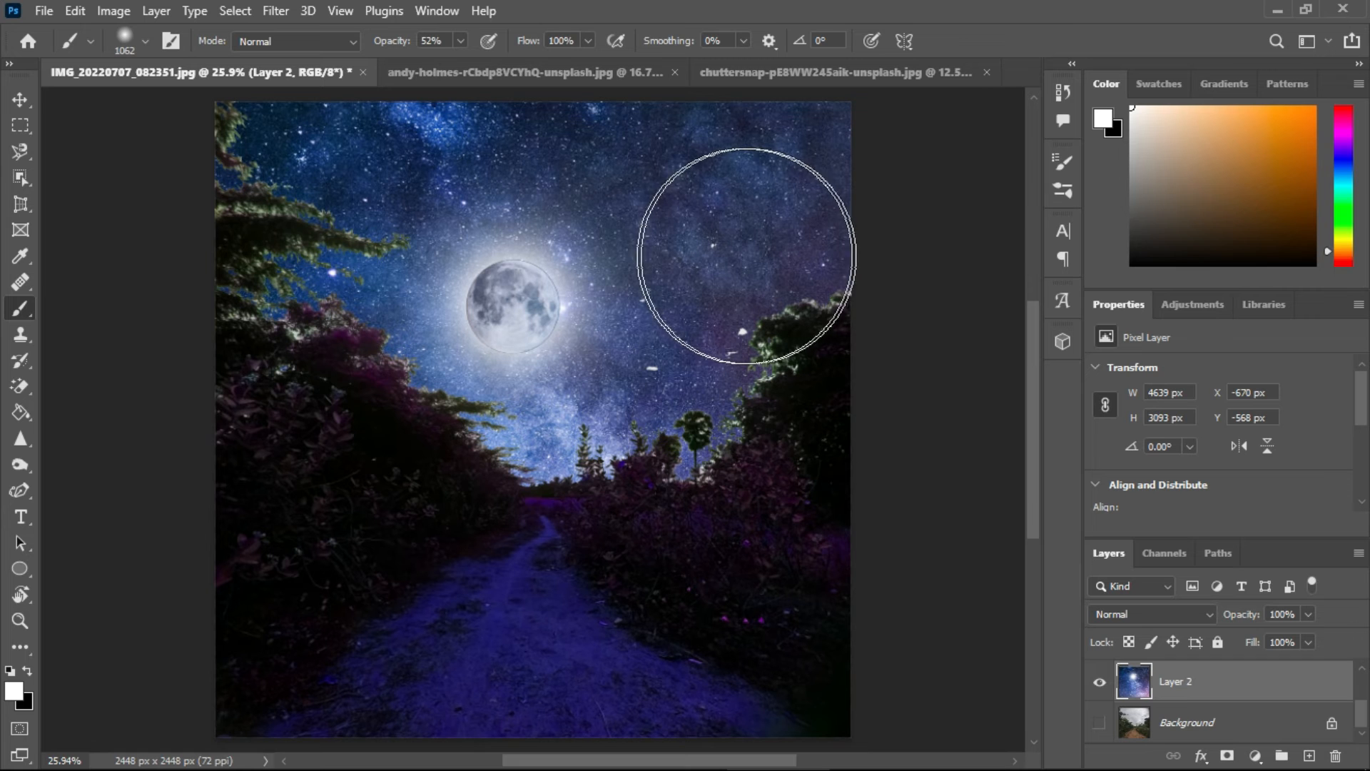
Add a faint outer glow around the moon with the brush at 1402 px and 16% opacity, undoing the last dab
{"action": "right_click", "coordinate": [744, 255], "text": "alt"}
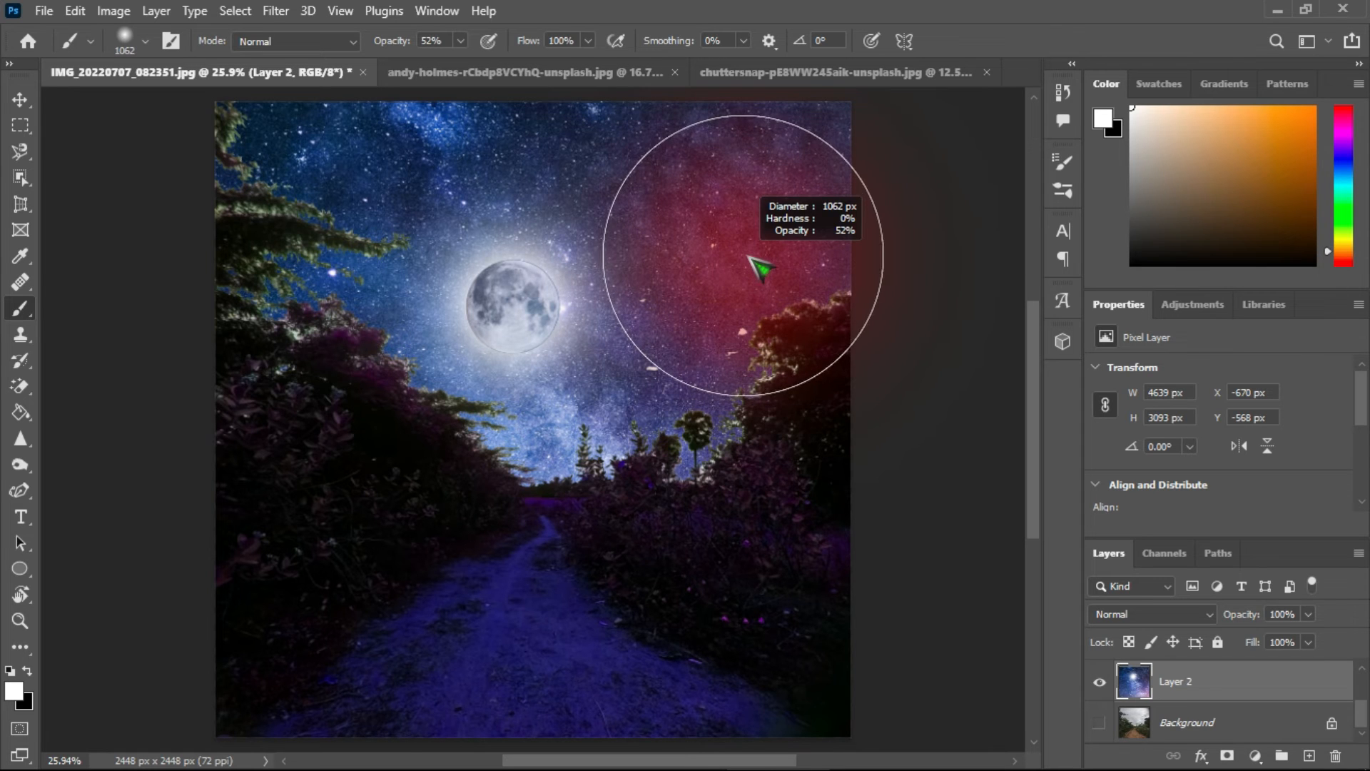
{"action": "right_click", "coordinate": [783, 274], "text": "alt"}
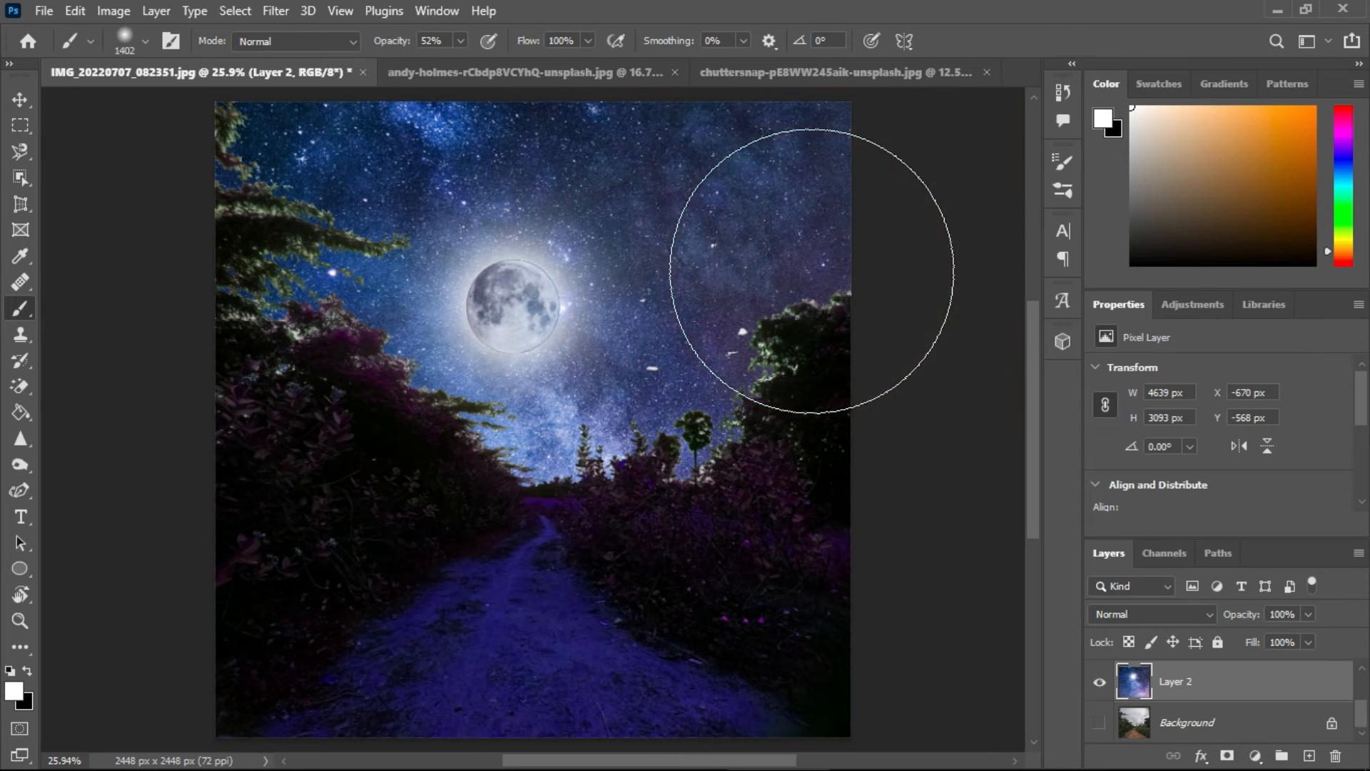
{"action": "left_click", "coordinate": [461, 41]}
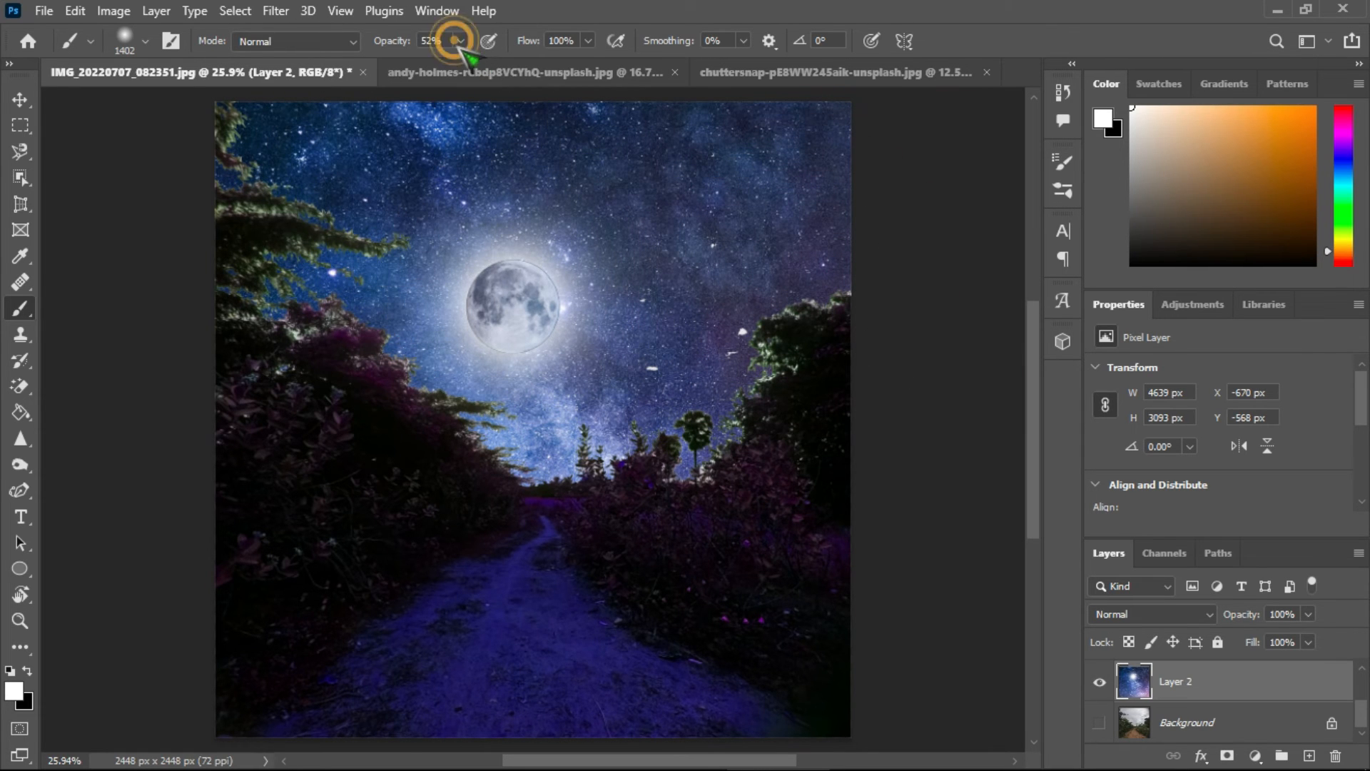
{"action": "left_click", "coordinate": [426, 62]}
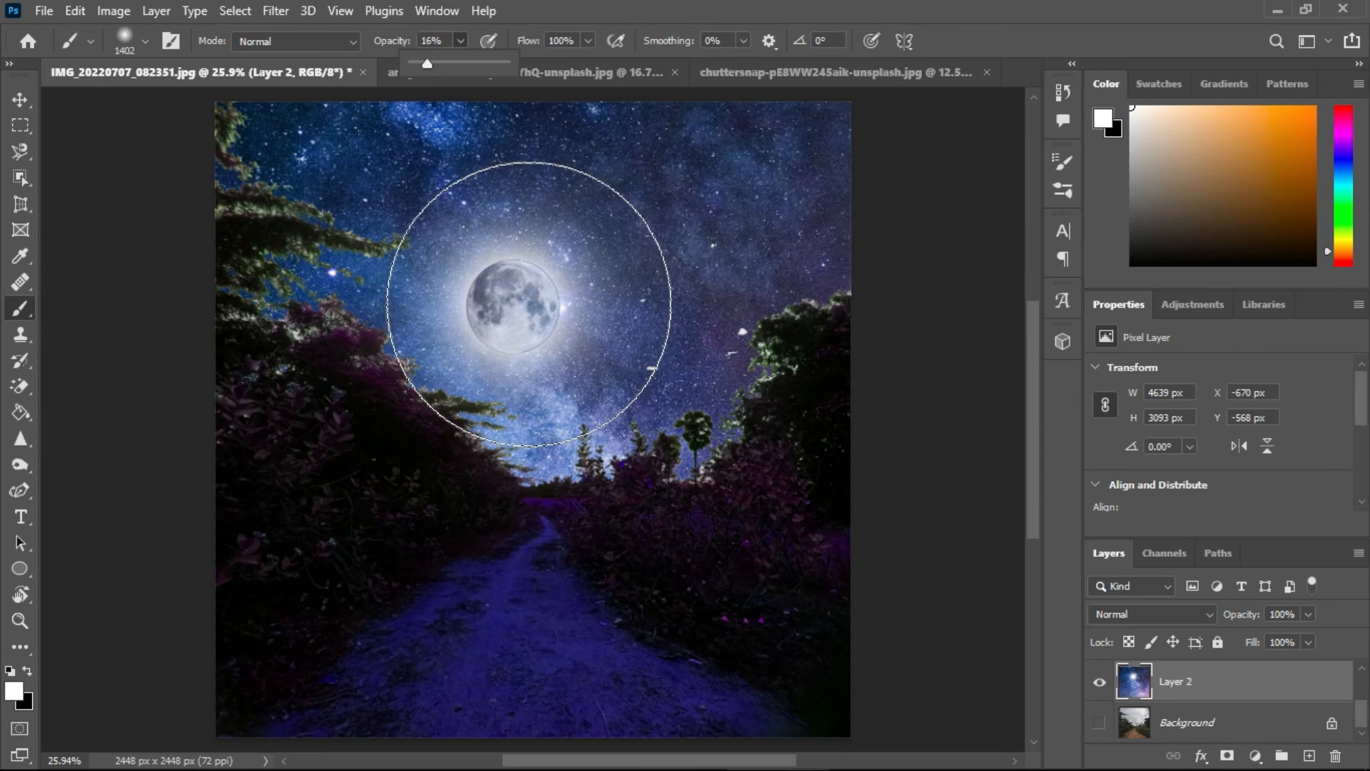
{"action": "left_click", "coordinate": [519, 304]}
{"action": "left_click", "coordinate": [520, 305]}
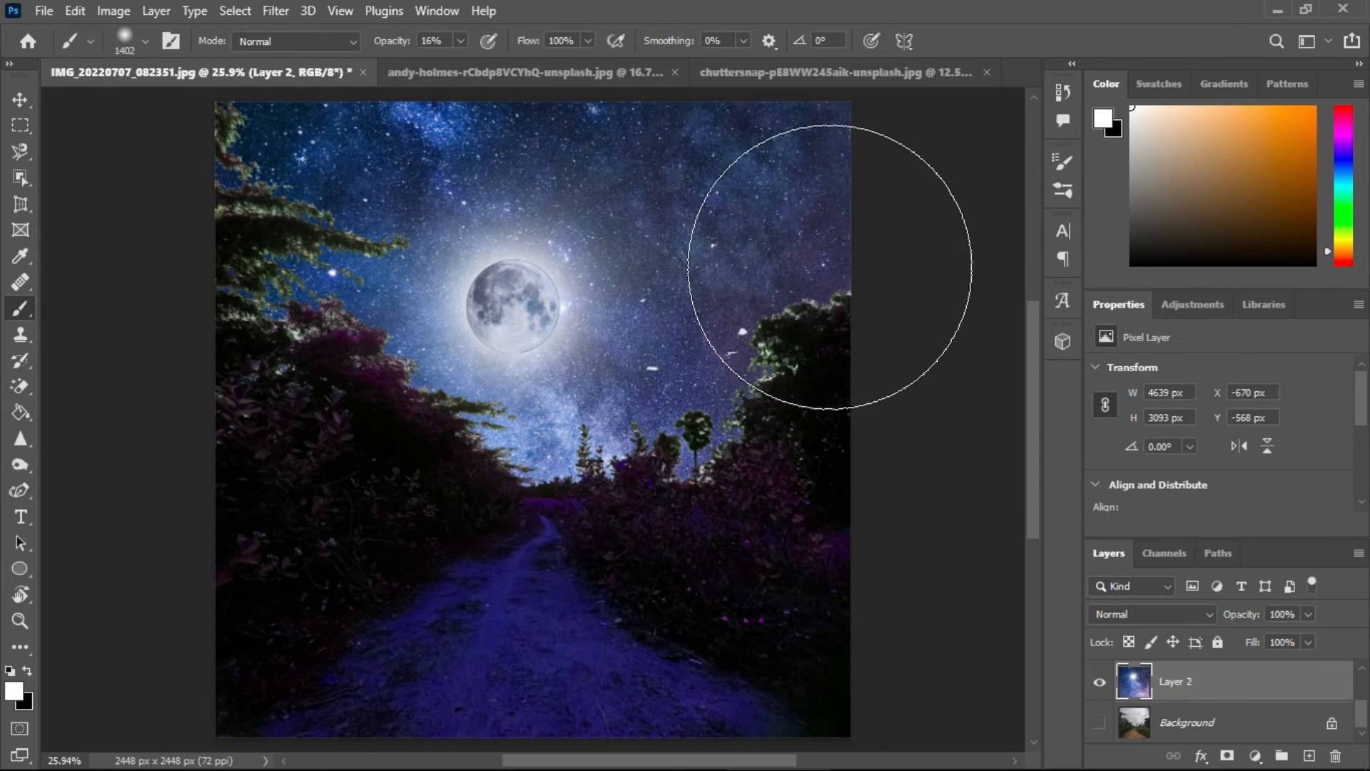
{"action": "key", "text": "ctrl+z"}
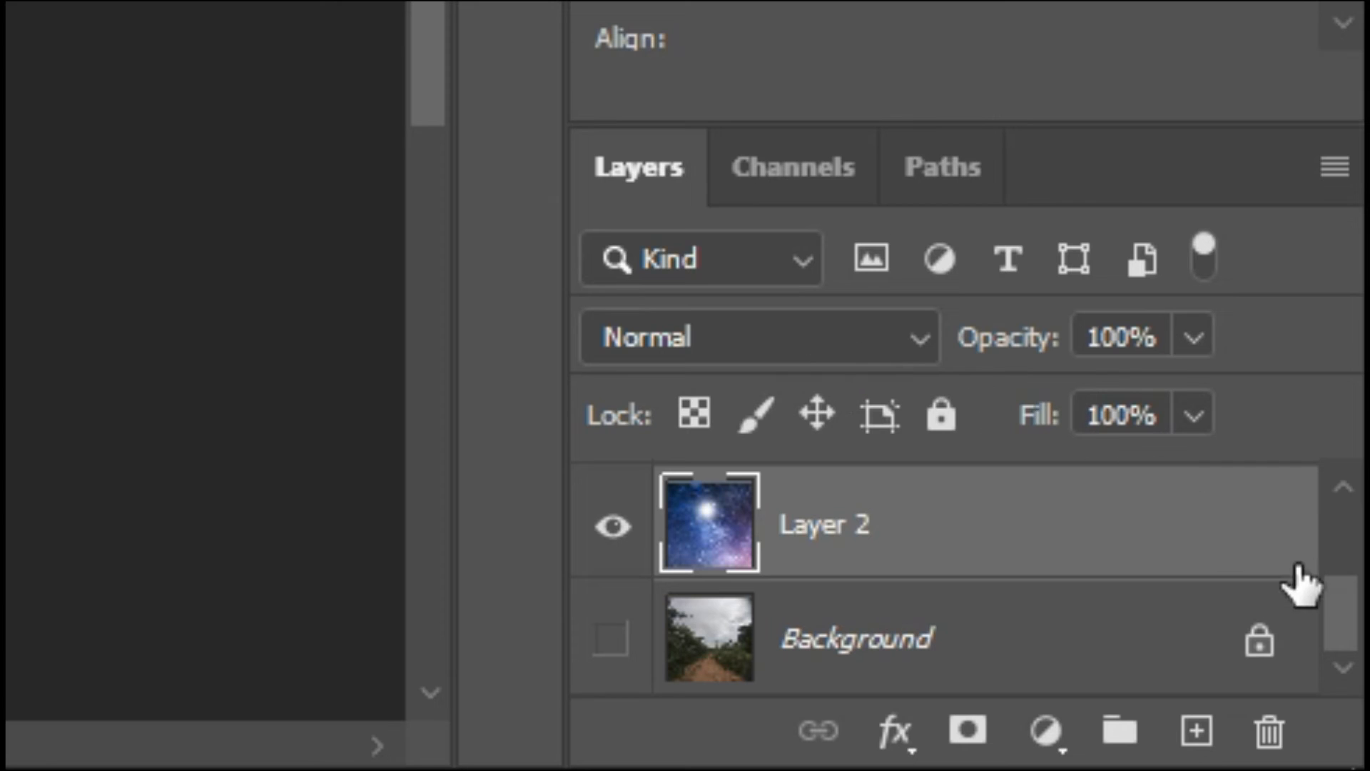
Select the foreground Layer 1 and dab dark blue over the left foliage with the 422 px brush at 23% opacity
{"action": "left_click_drag", "start_coordinate": [1335, 605], "coordinate": [1329, 492]}
{"action": "left_click", "coordinate": [920, 513]}
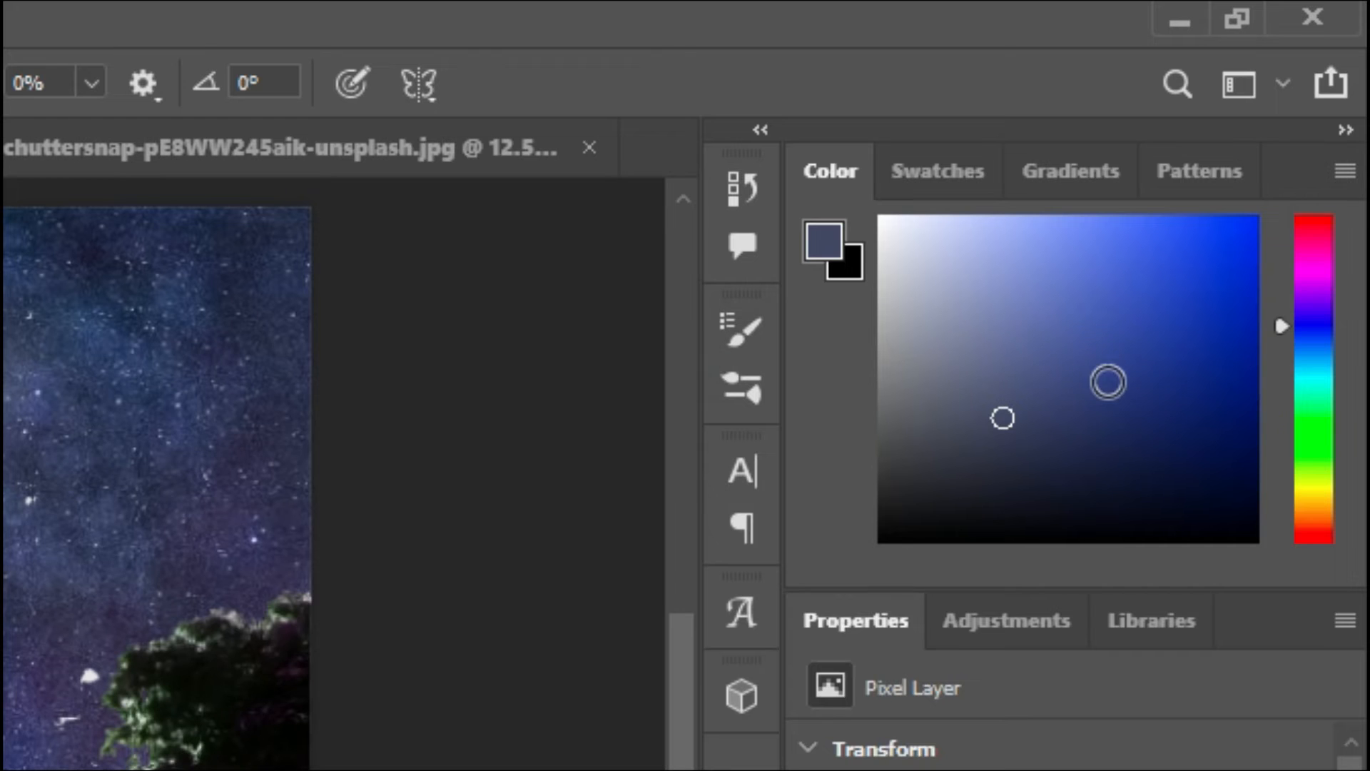
{"action": "left_click_drag", "start_coordinate": [1243, 186], "coordinate": [1305, 173]}
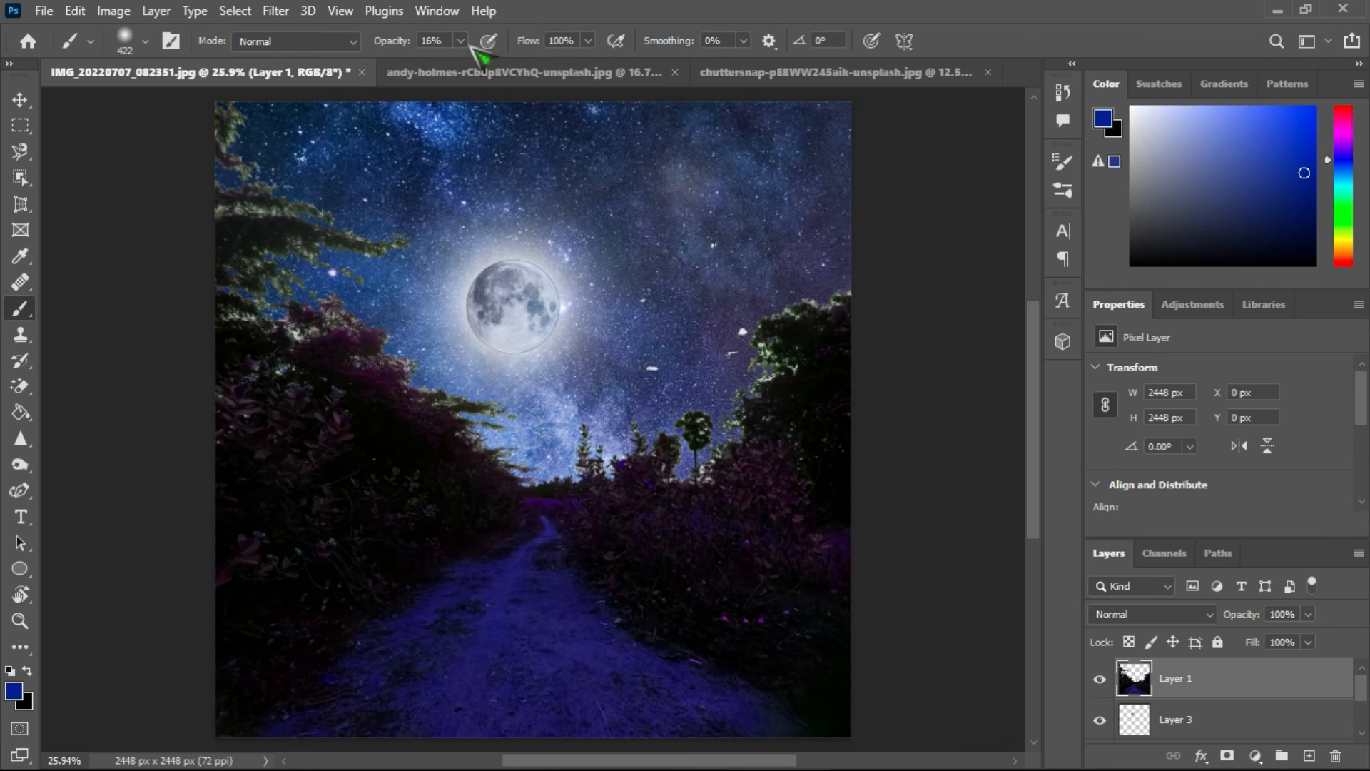
{"action": "left_click", "coordinate": [460, 40]}
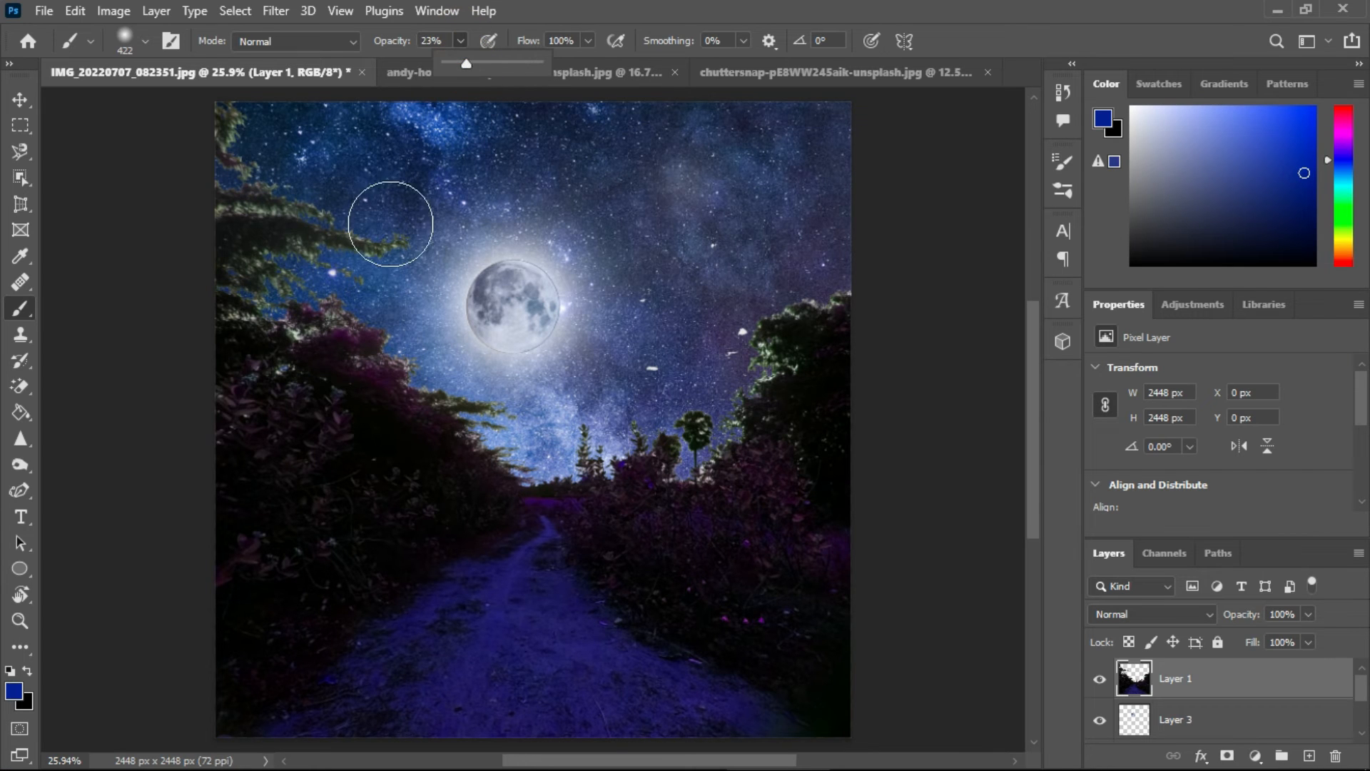
{"action": "left_click", "coordinate": [273, 301]}
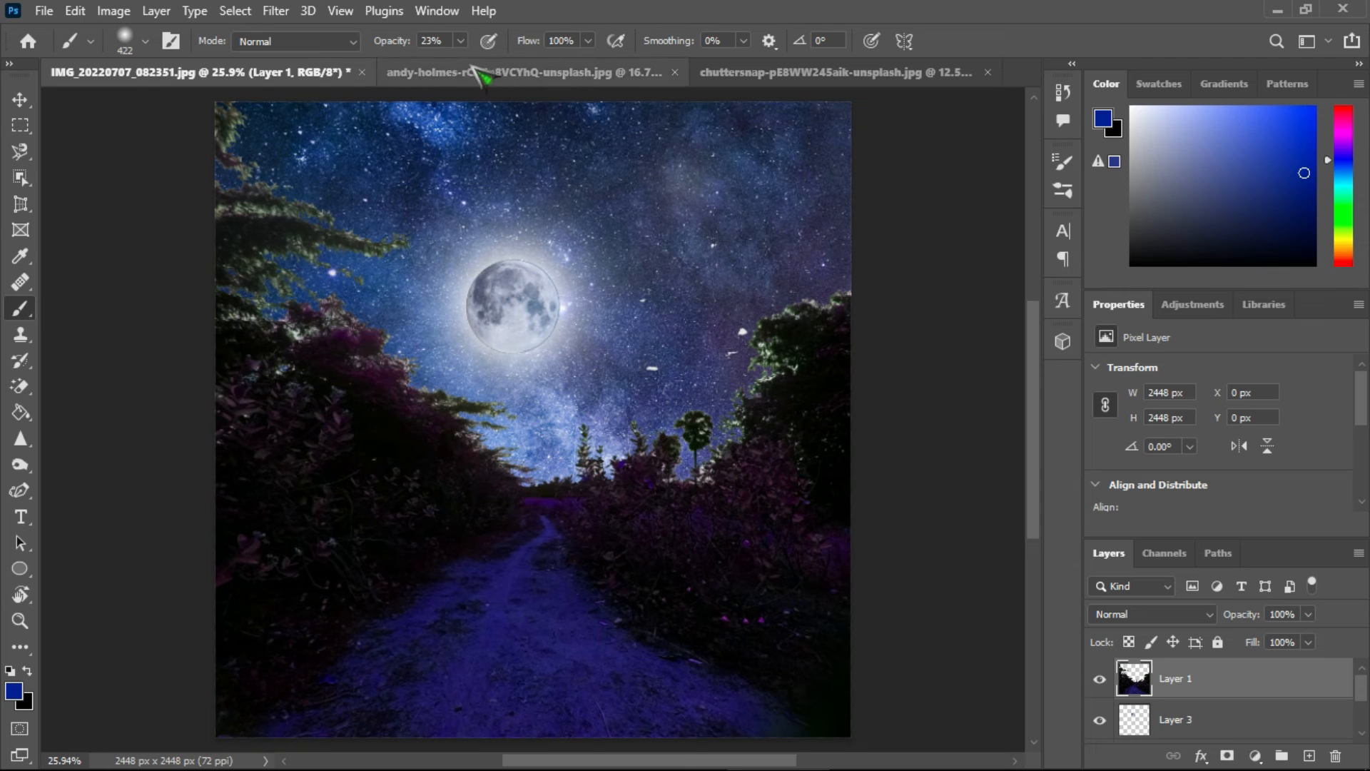
Lower the brush opacity to 2% and brush a very faint dark blue tint over the left trees
{"action": "left_click", "coordinate": [460, 41]}
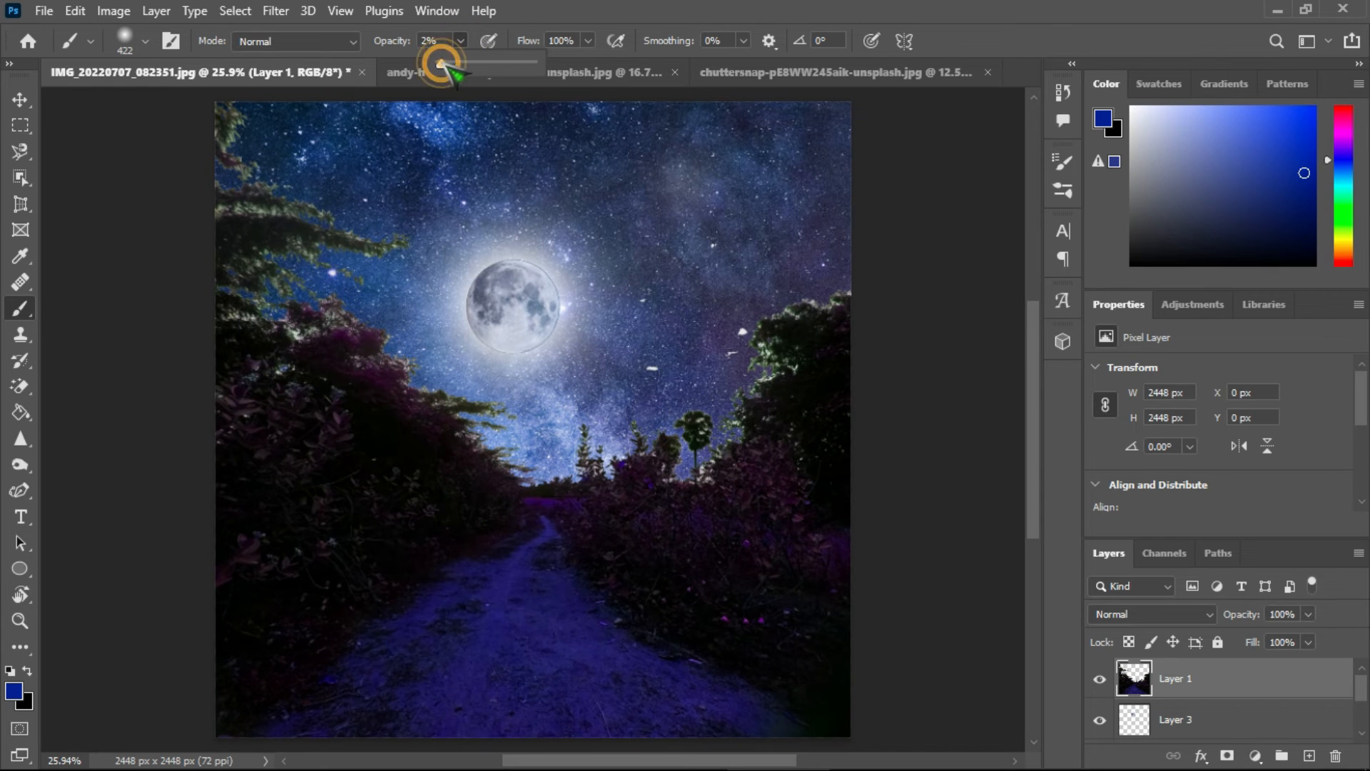
{"action": "left_click", "coordinate": [289, 319]}
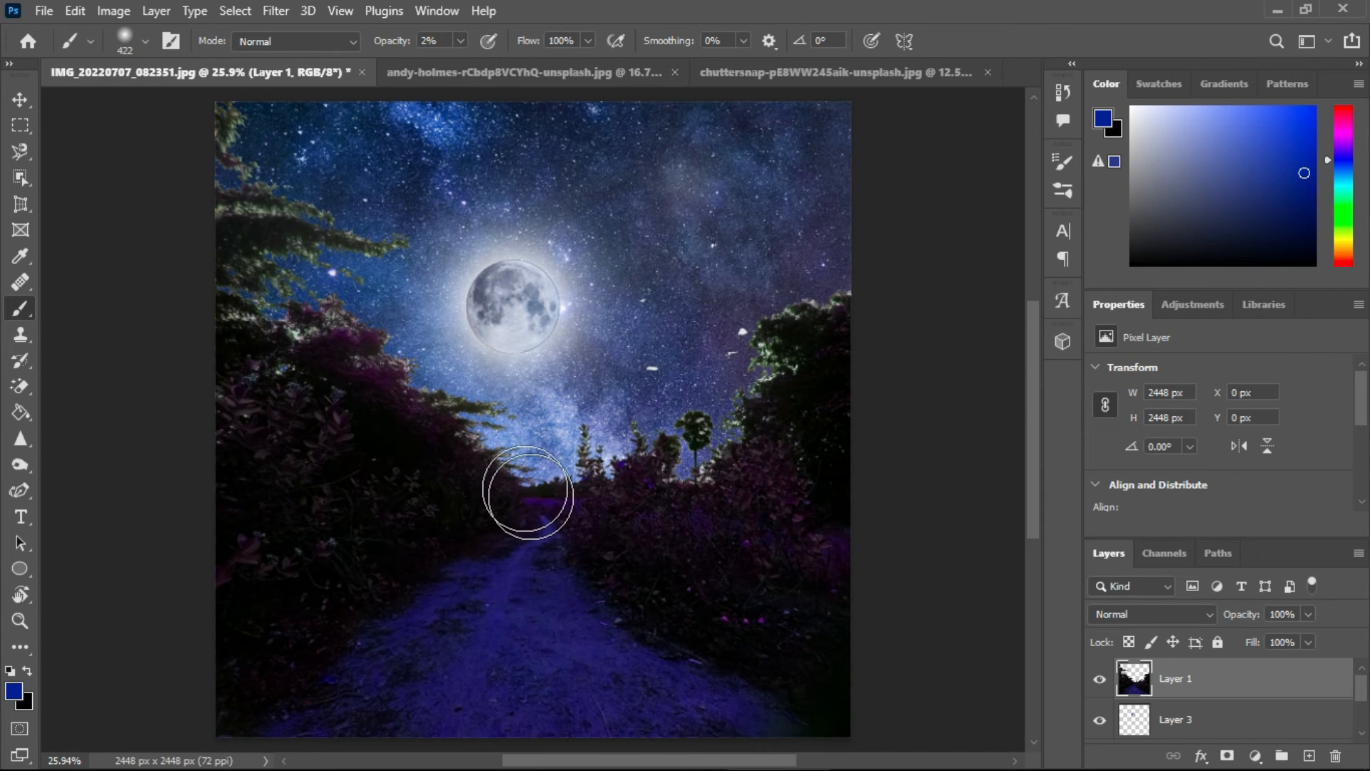
{"action": "left_click_drag", "start_coordinate": [247, 204], "coordinate": [245, 265]}
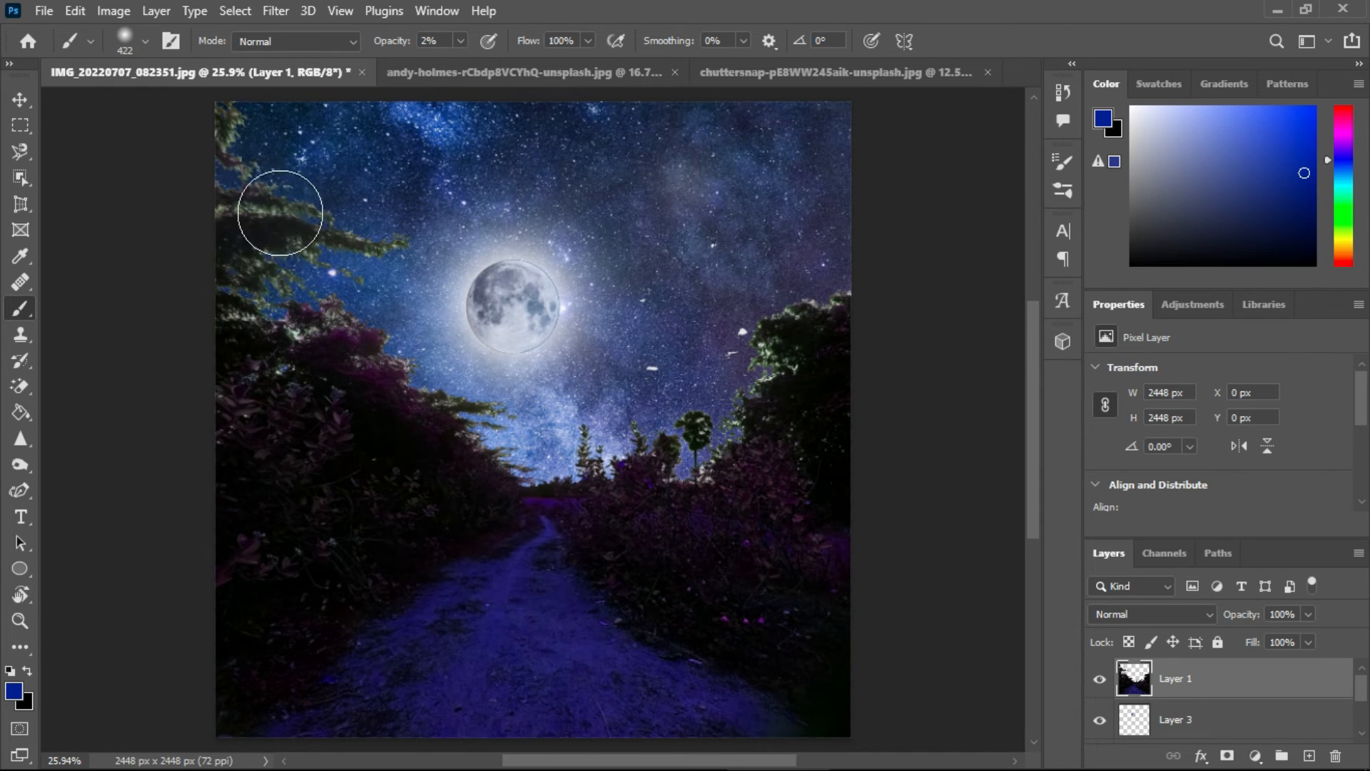
Tint the left trees and the right tree line dark blue with the brush at 4% opacity
{"action": "left_click", "coordinate": [460, 40]}
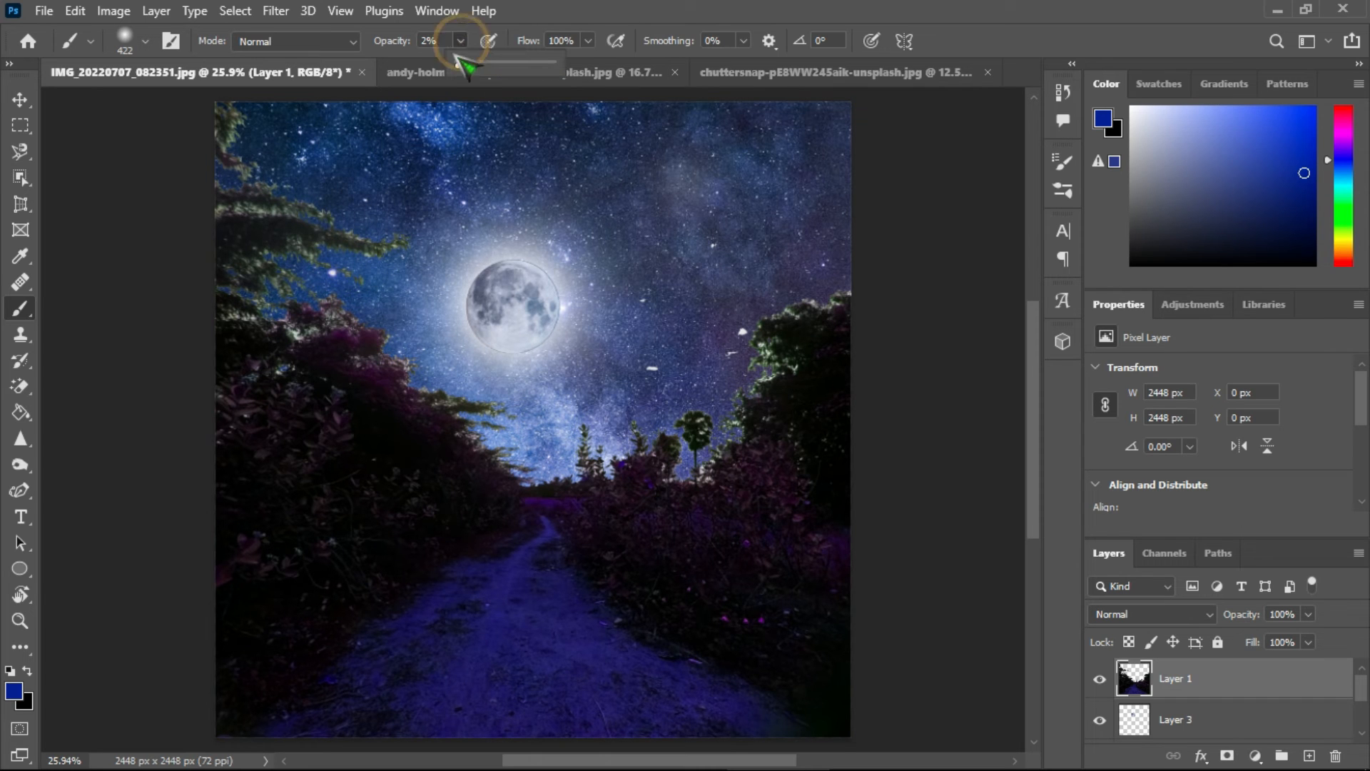
{"action": "left_click_drag", "start_coordinate": [461, 65], "coordinate": [463, 64]}
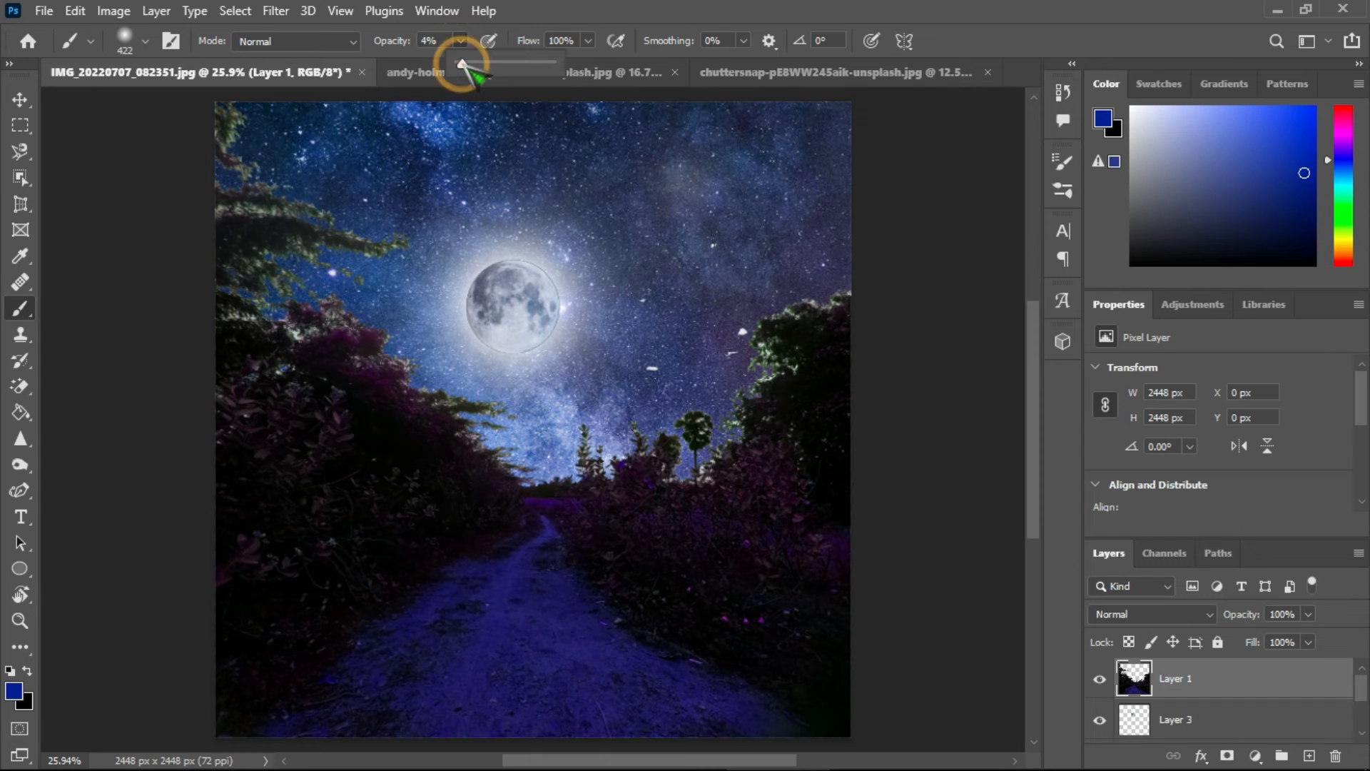
{"action": "left_click", "coordinate": [231, 231]}
{"action": "left_click_drag", "start_coordinate": [612, 474], "coordinate": [832, 328]}
{"action": "mouse_move", "coordinate": [609, 469]}
{"action": "left_mouse_down"}
{"action": "mouse_move", "coordinate": [804, 362]}
{"action": "mouse_move", "coordinate": [633, 490]}
{"action": "mouse_move", "coordinate": [678, 452]}
{"action": "left_mouse_up"}
{"action": "left_click", "coordinate": [821, 344]}
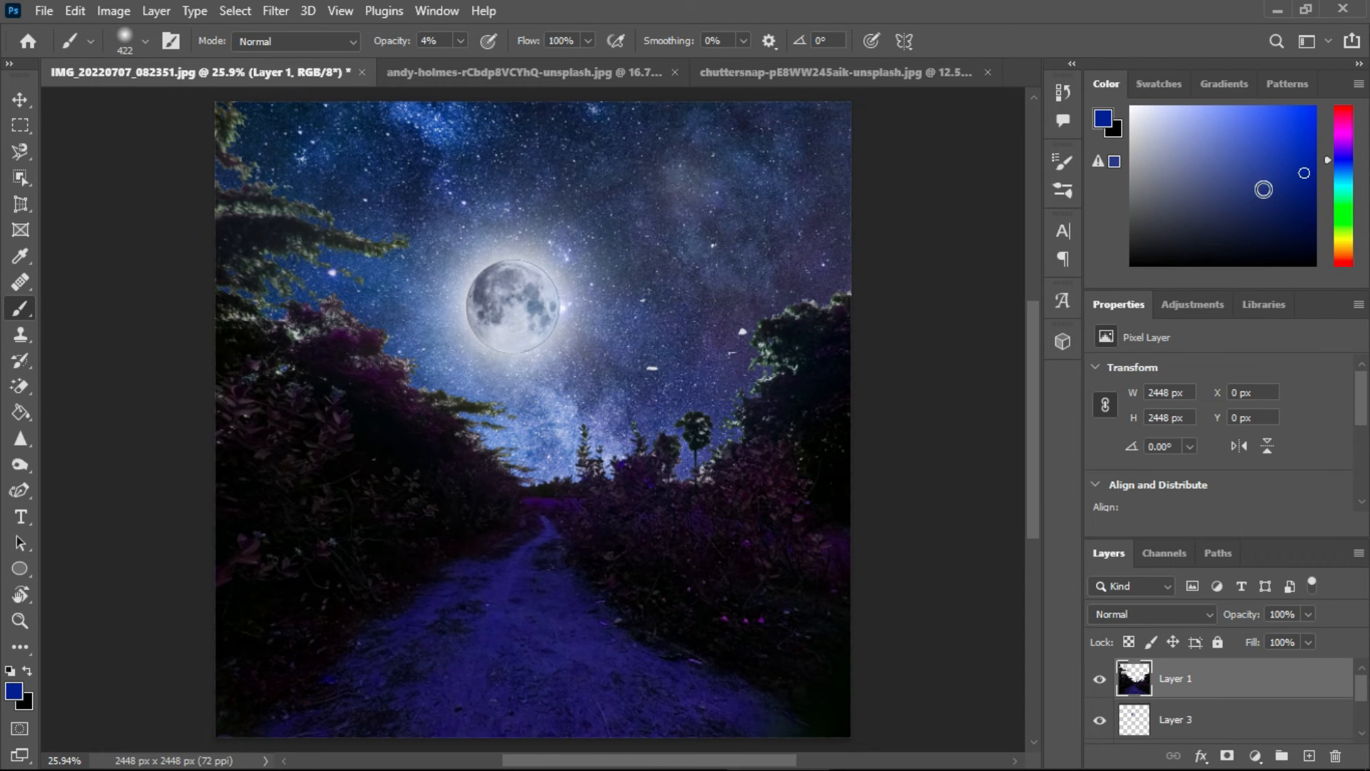
Choose a brighter blue and paint it over the left trees, the right bushes and the path at 11% brush opacity
{"action": "left_click", "coordinate": [1171, 144]}
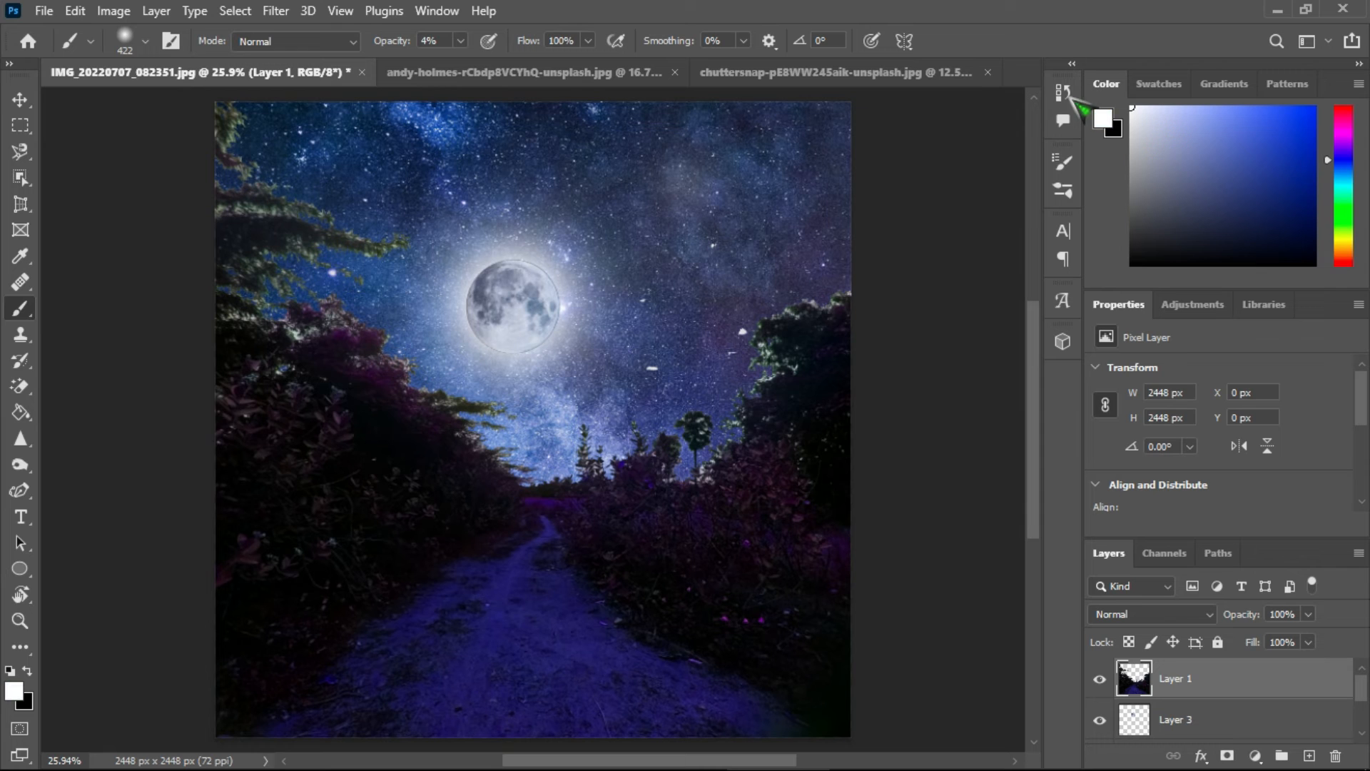
{"action": "left_click", "coordinate": [462, 41]}
{"action": "left_click_drag", "start_coordinate": [456, 62], "coordinate": [460, 64]}
{"action": "left_click", "coordinate": [1285, 156]}
{"action": "left_click_drag", "start_coordinate": [203, 169], "coordinate": [250, 221]}
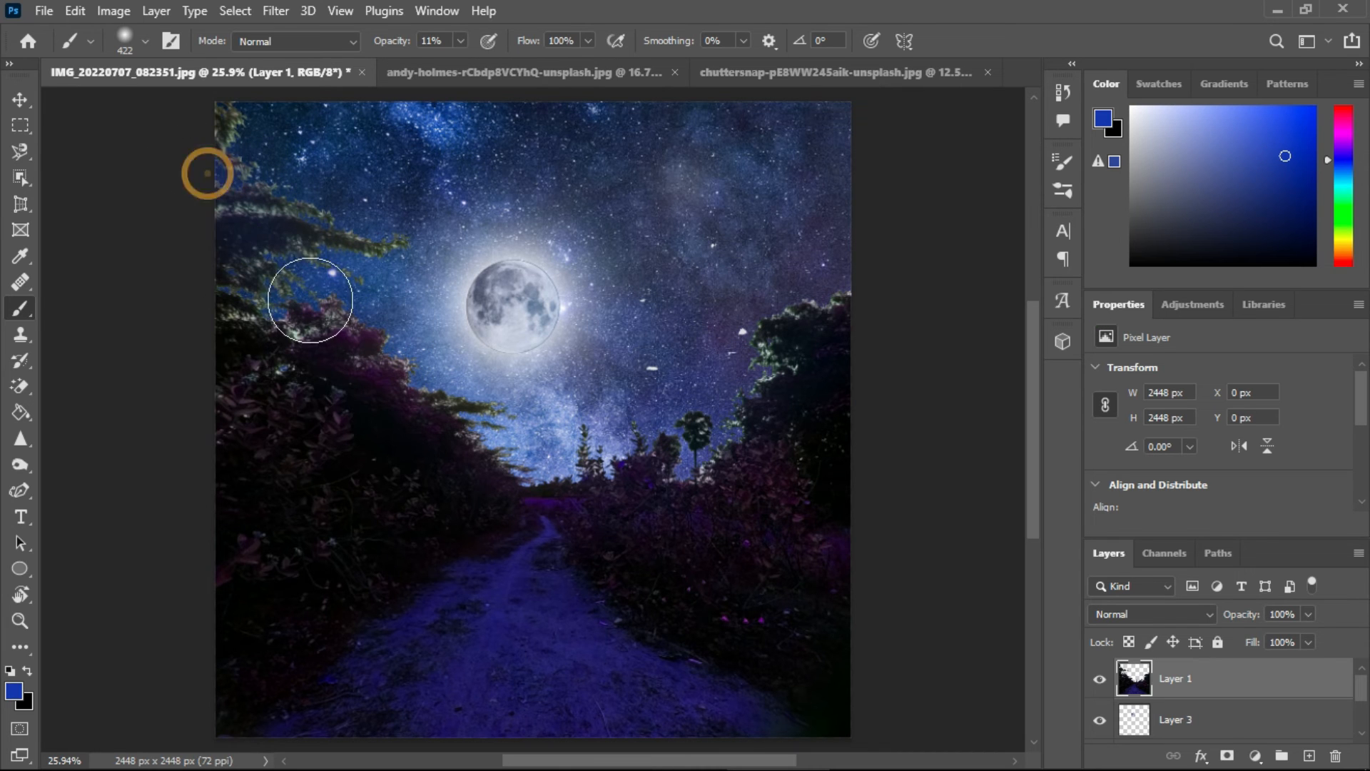
{"action": "mouse_move", "coordinate": [526, 484]}
{"action": "left_mouse_down"}
{"action": "mouse_move", "coordinate": [645, 475]}
{"action": "mouse_move", "coordinate": [712, 442]}
{"action": "mouse_move", "coordinate": [867, 301]}
{"action": "mouse_move", "coordinate": [782, 333]}
{"action": "mouse_move", "coordinate": [741, 398]}
{"action": "mouse_move", "coordinate": [653, 479]}
{"action": "mouse_move", "coordinate": [609, 495]}
{"action": "mouse_move", "coordinate": [777, 448]}
{"action": "left_mouse_up"}
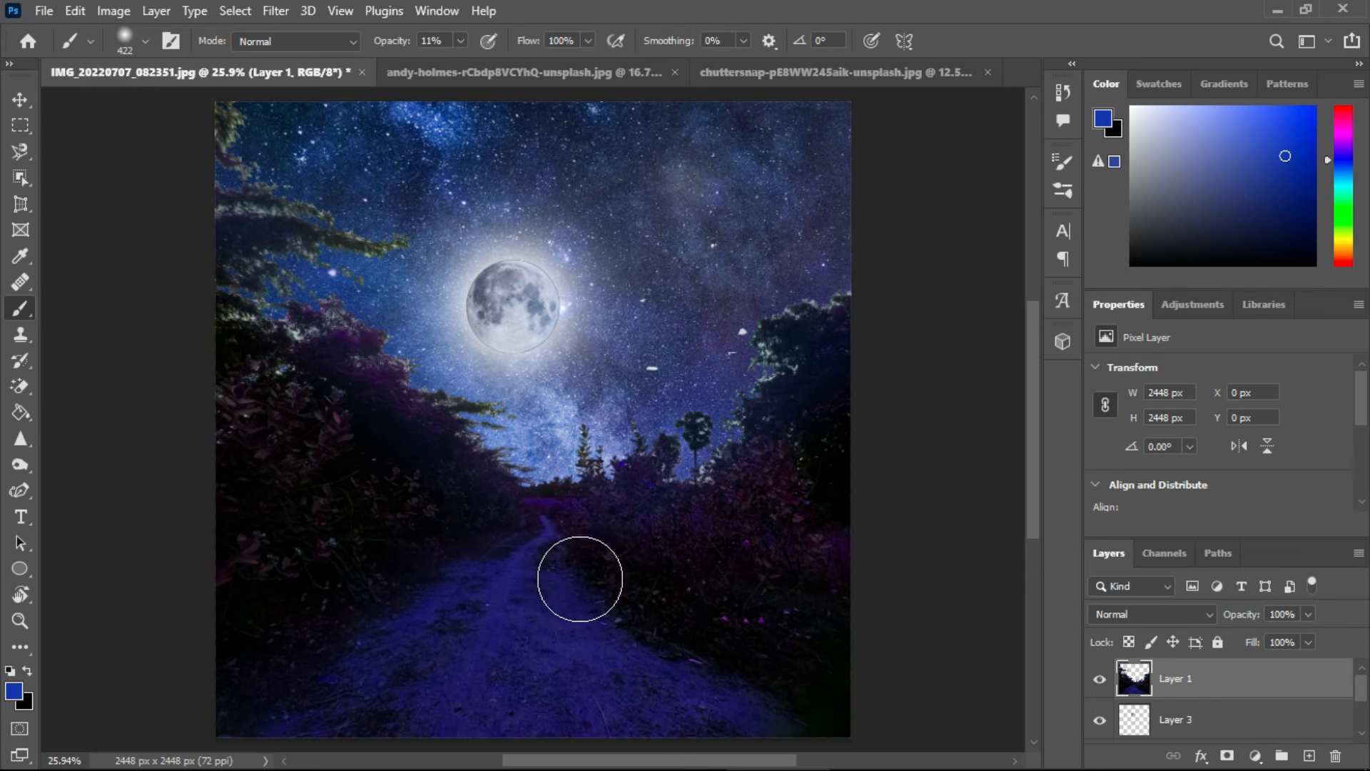
{"action": "left_click_drag", "start_coordinate": [560, 540], "coordinate": [576, 555]}
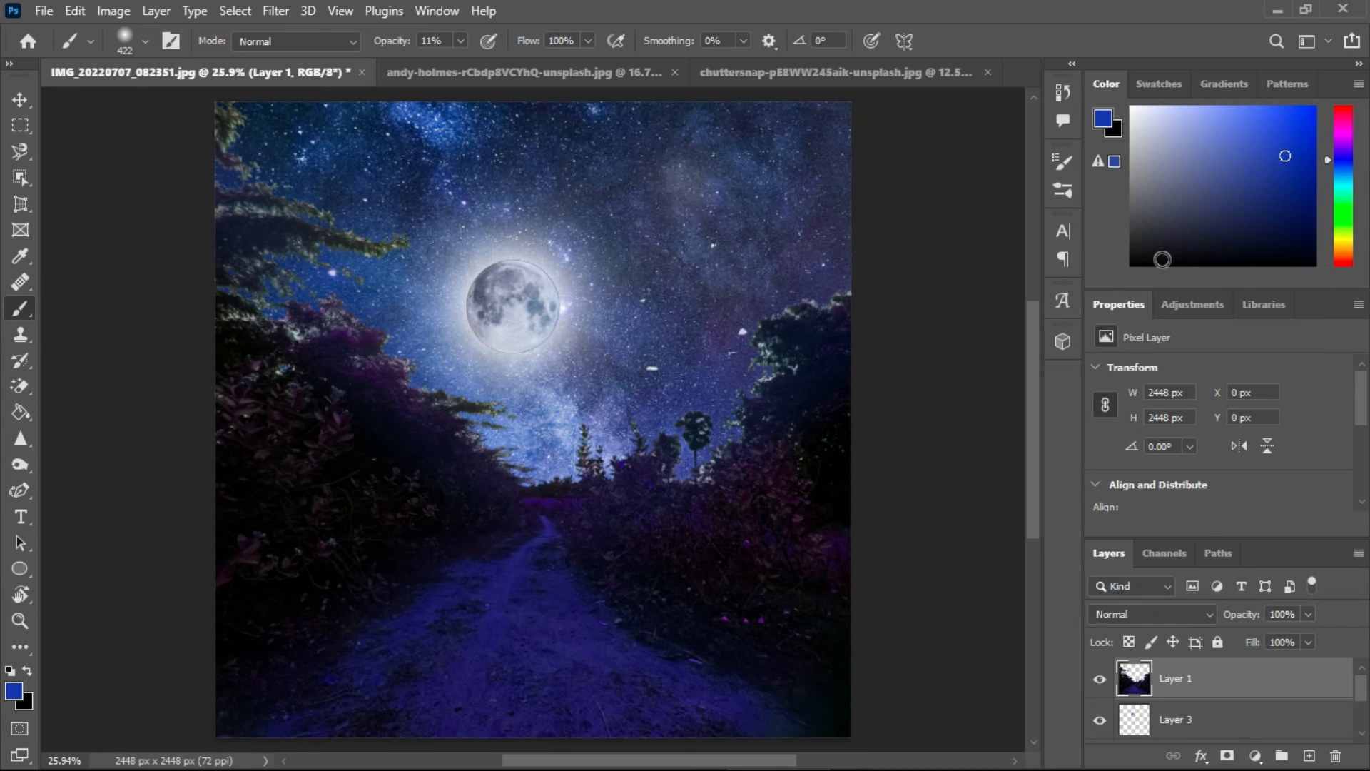
Switch the brush color to black and darken the right tree at the photo's edge at 17% opacity
{"action": "left_click_drag", "start_coordinate": [1162, 259], "coordinate": [1111, 268]}
{"action": "left_click", "coordinate": [460, 40]}
{"action": "left_click_drag", "start_coordinate": [457, 64], "coordinate": [466, 63]}
{"action": "left_click", "coordinate": [847, 333]}
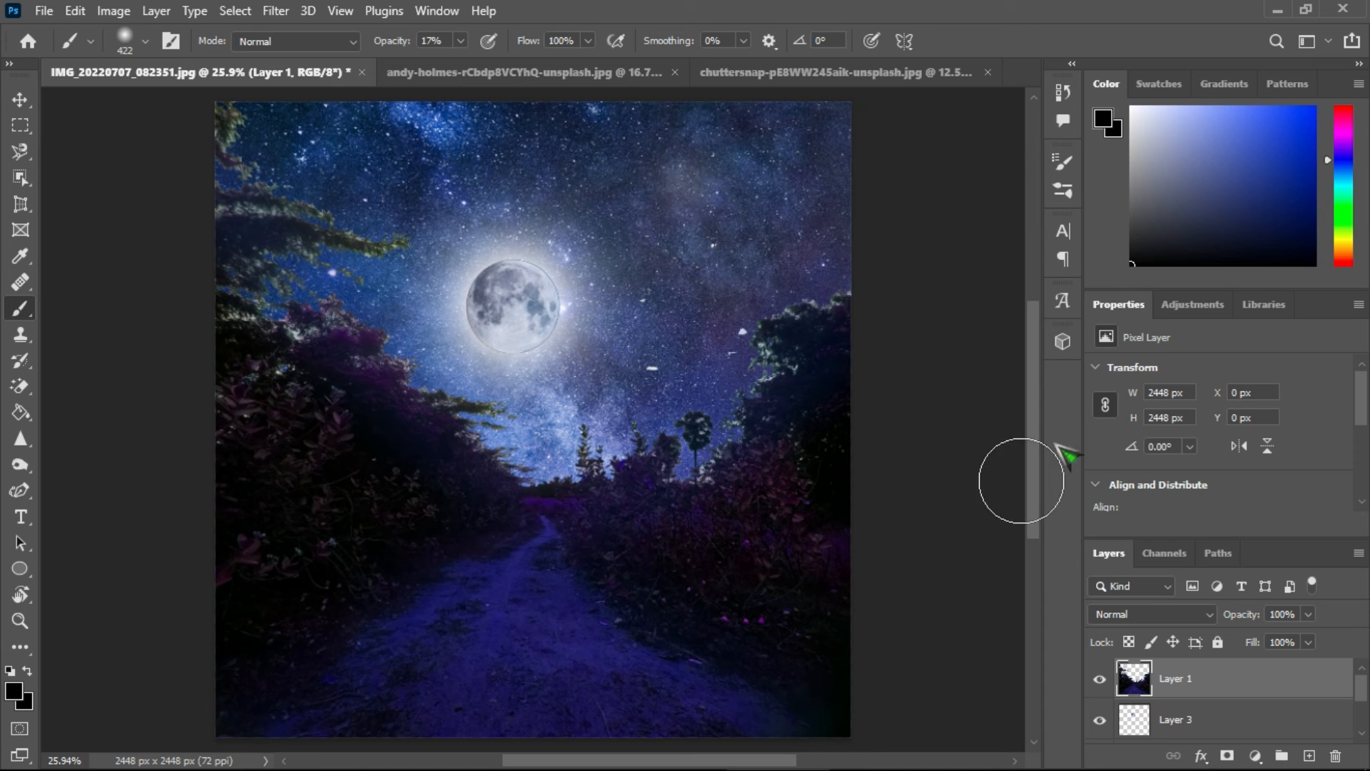
Darken the outer edges and lower corners of the foreground with the black brush at 34% opacity
{"action": "left_click_drag", "start_coordinate": [460, 41], "coordinate": [488, 79]}
{"action": "left_click_drag", "start_coordinate": [199, 153], "coordinate": [223, 603]}
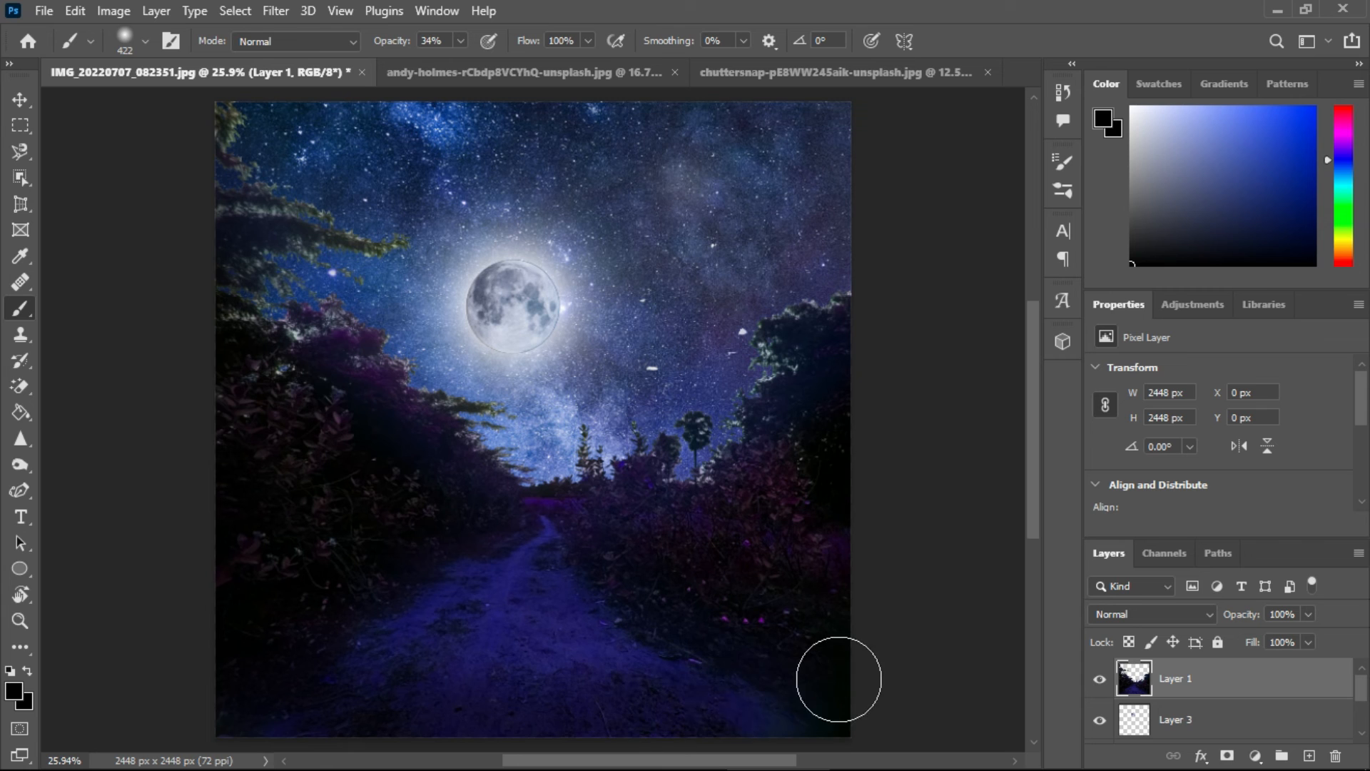
{"action": "left_click_drag", "start_coordinate": [795, 682], "coordinate": [845, 570]}
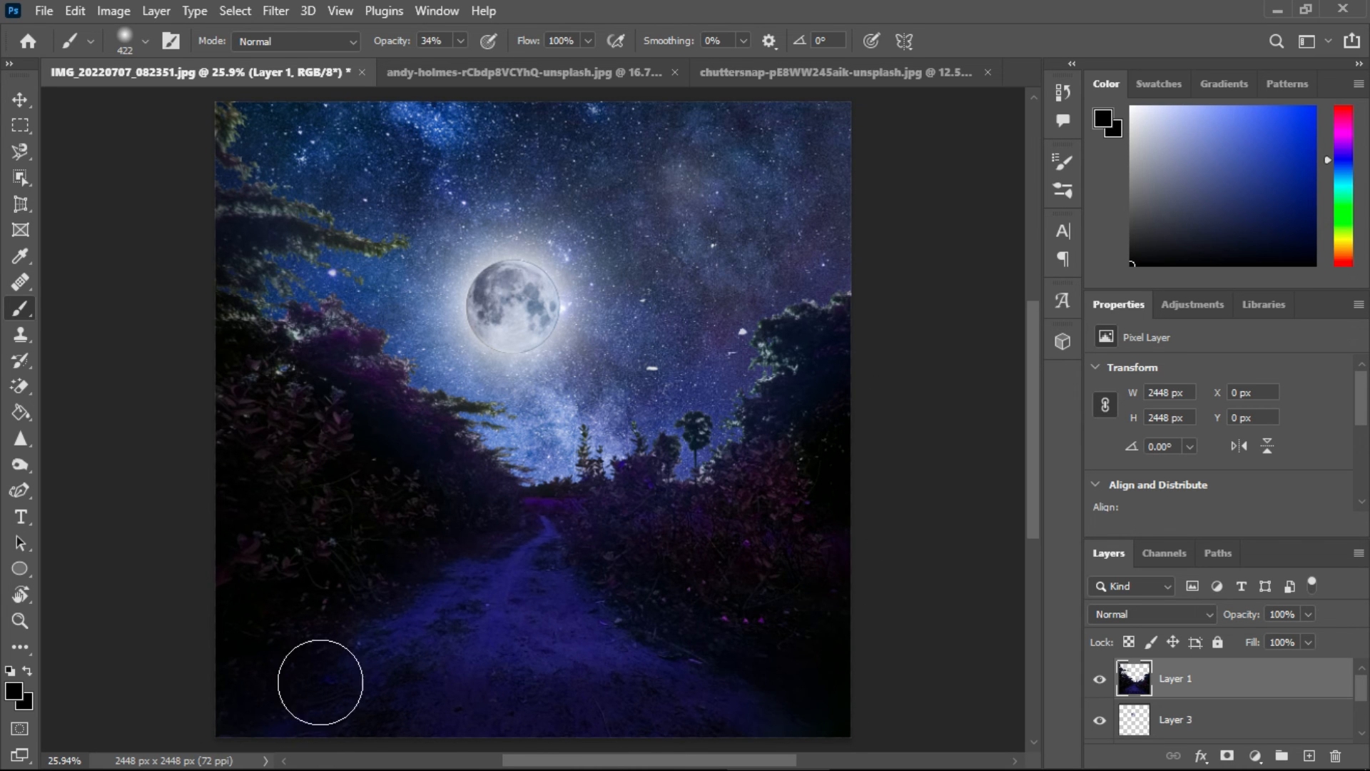
{"action": "left_click_drag", "start_coordinate": [865, 321], "coordinate": [874, 359]}
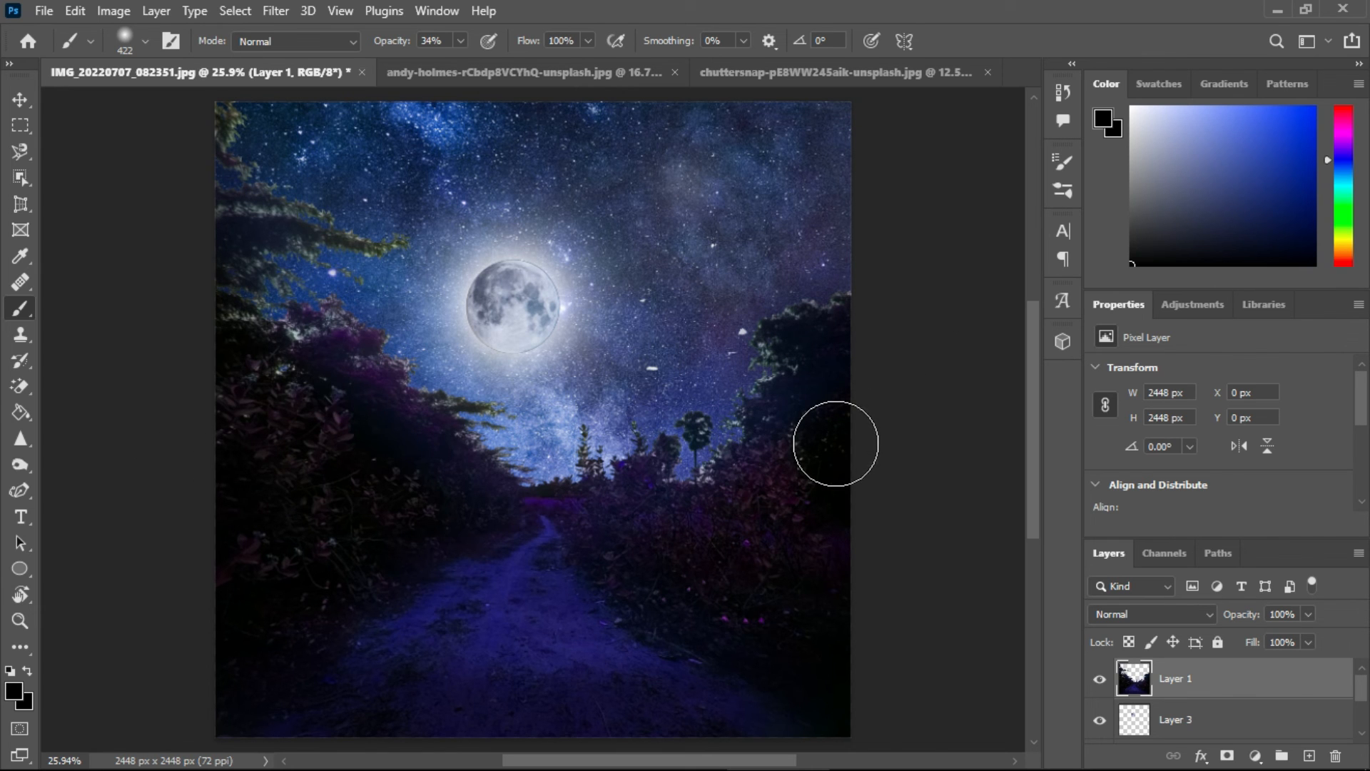
{"action": "left_click", "coordinate": [861, 173]}
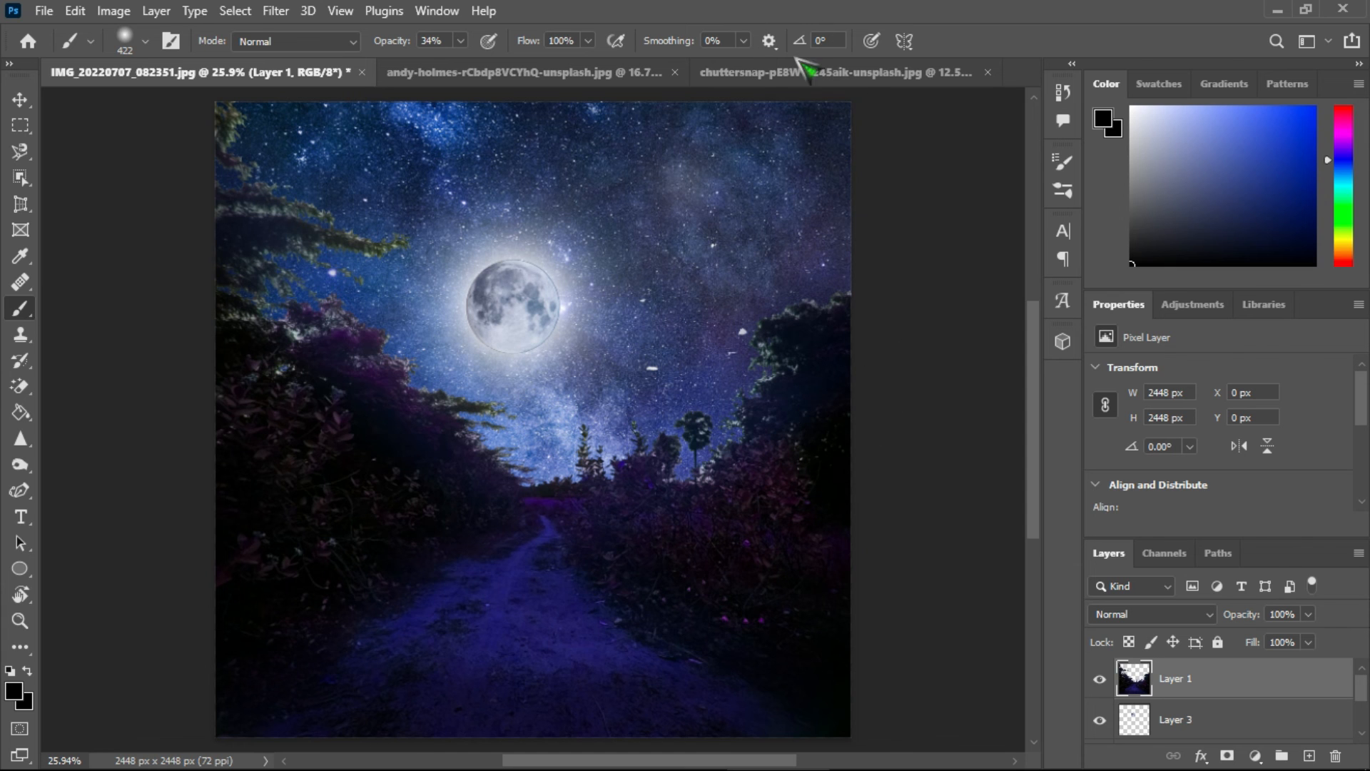
{"action": "left_click", "coordinate": [211, 141]}
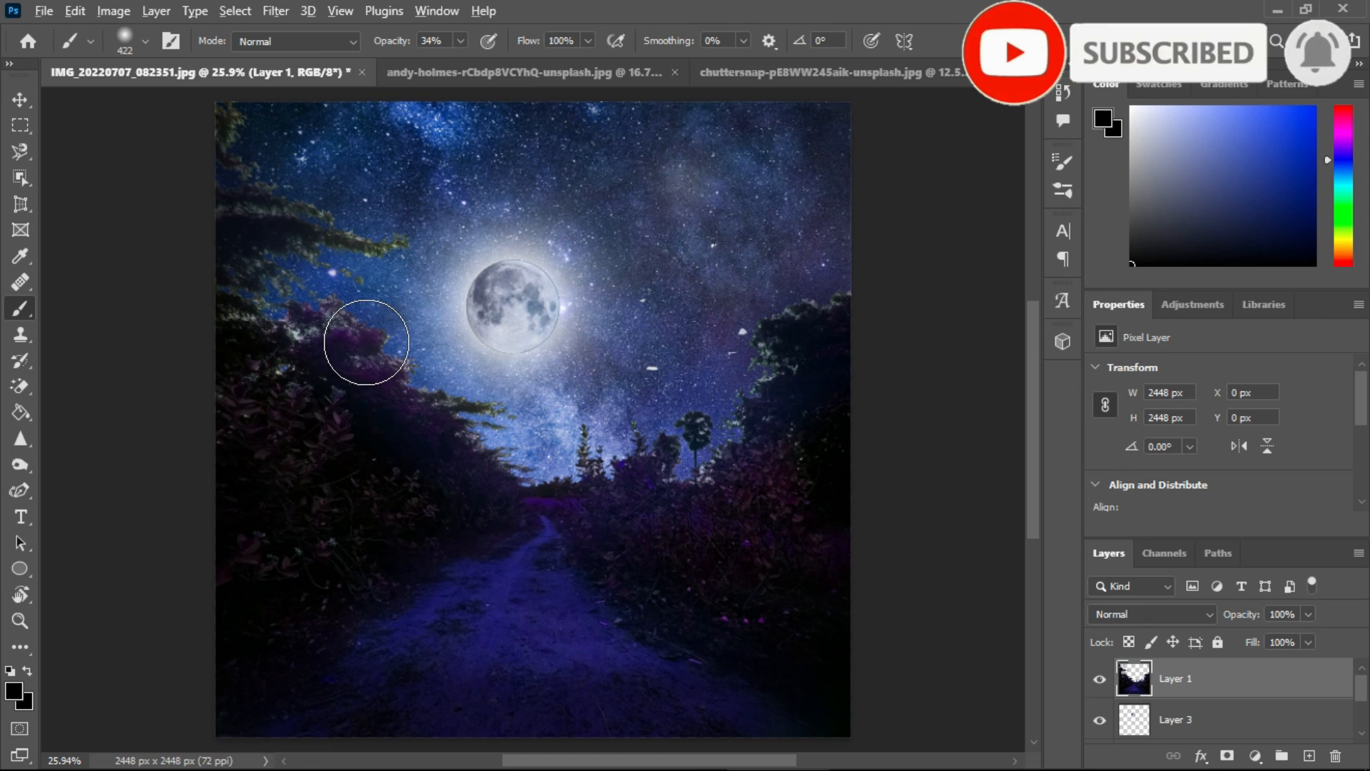
Reduce the brush to 176 px and darken the foliage, the tree line and the bright speck in the sky with black
{"action": "left_click", "coordinate": [341, 325]}
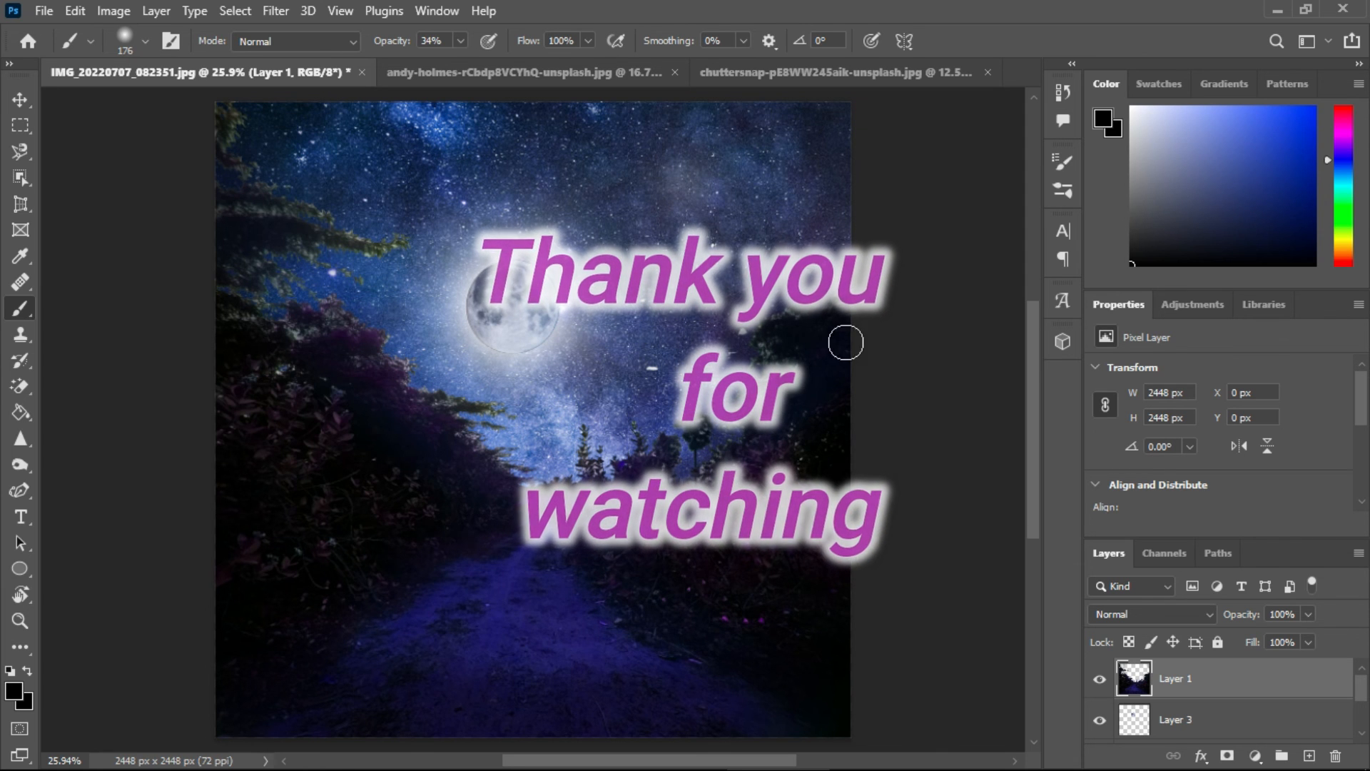
{"action": "left_click_drag", "start_coordinate": [706, 463], "coordinate": [657, 478]}
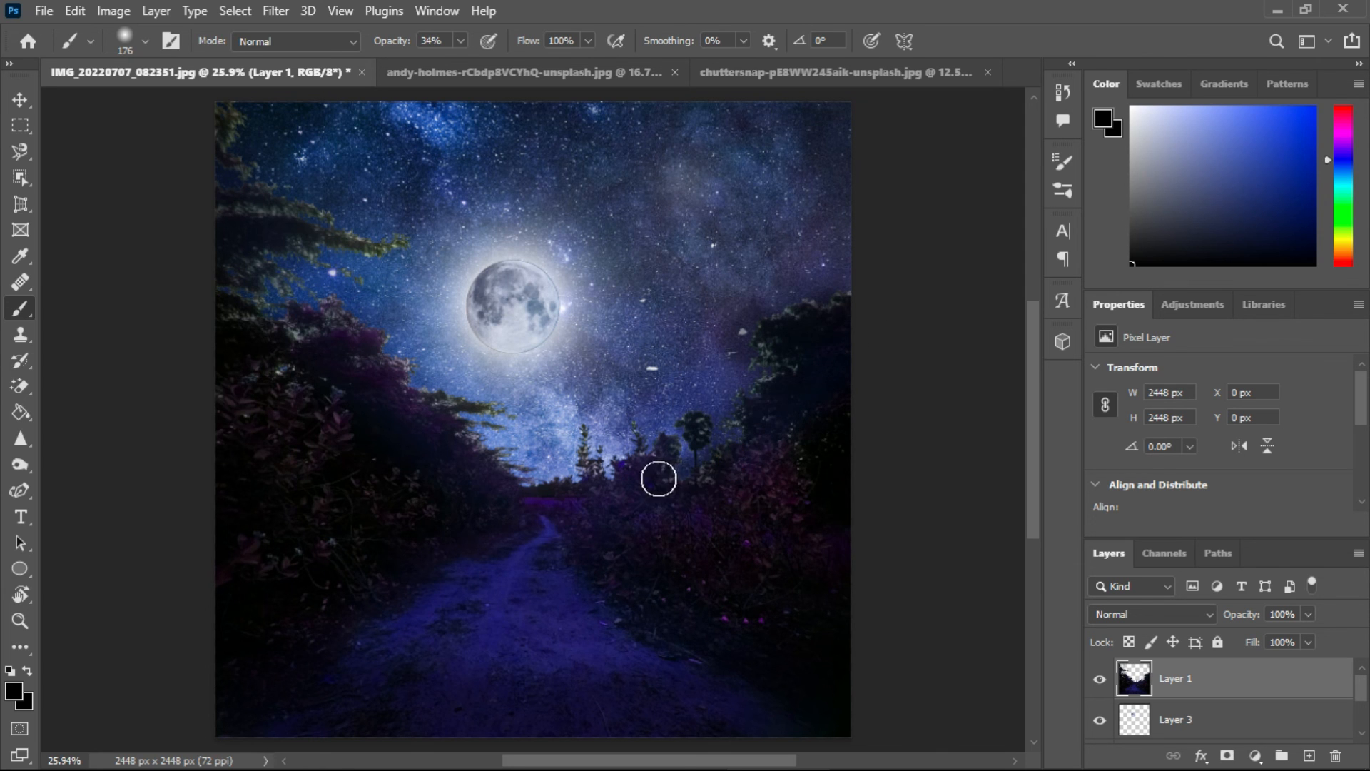
{"action": "left_click_drag", "start_coordinate": [655, 360], "coordinate": [656, 370]}
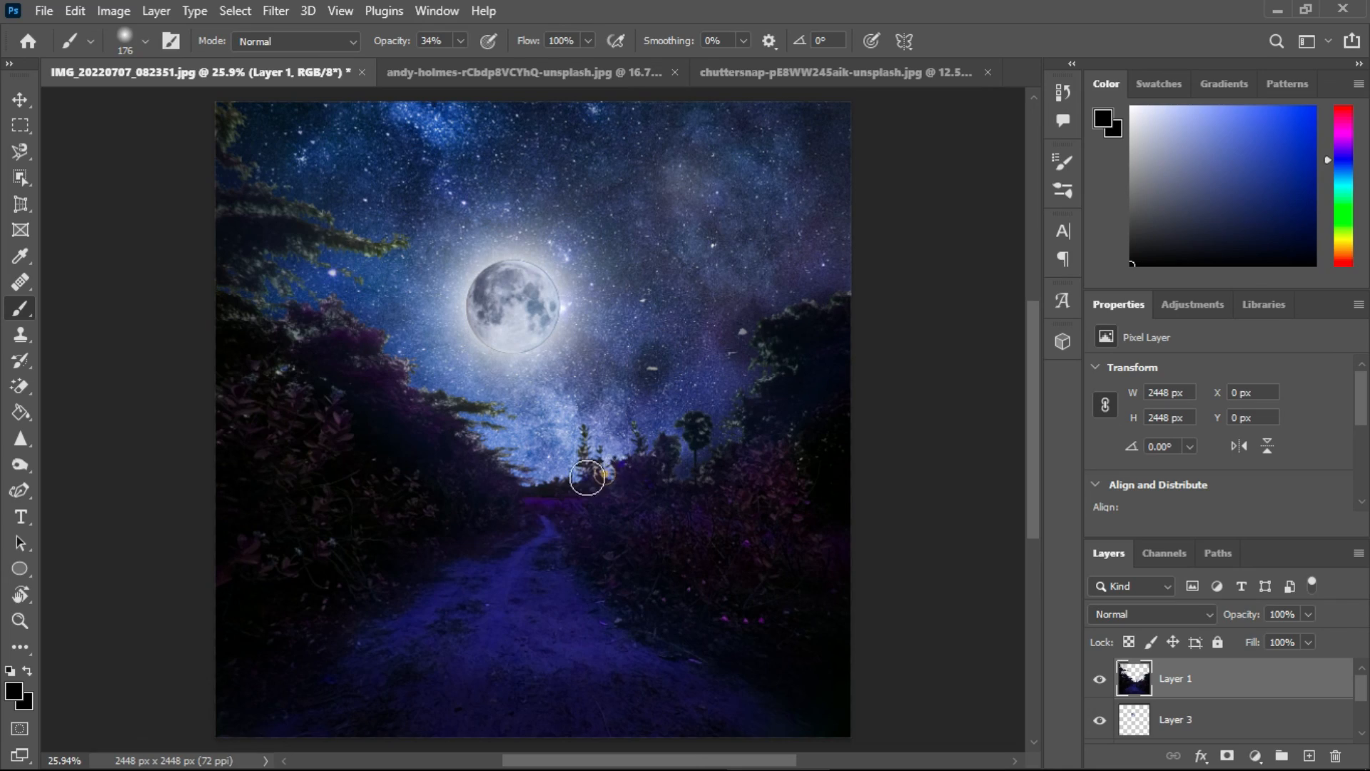
{"action": "left_click_drag", "start_coordinate": [586, 478], "coordinate": [502, 493]}
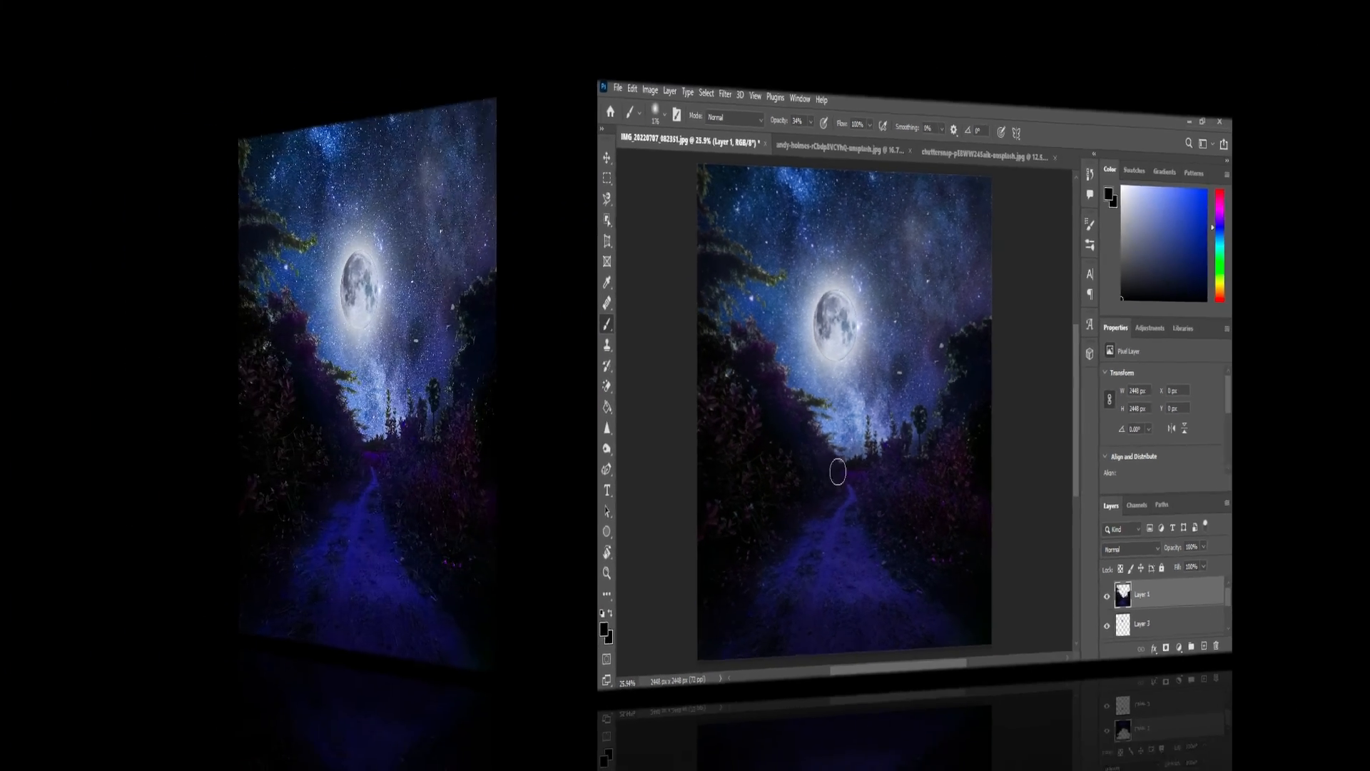